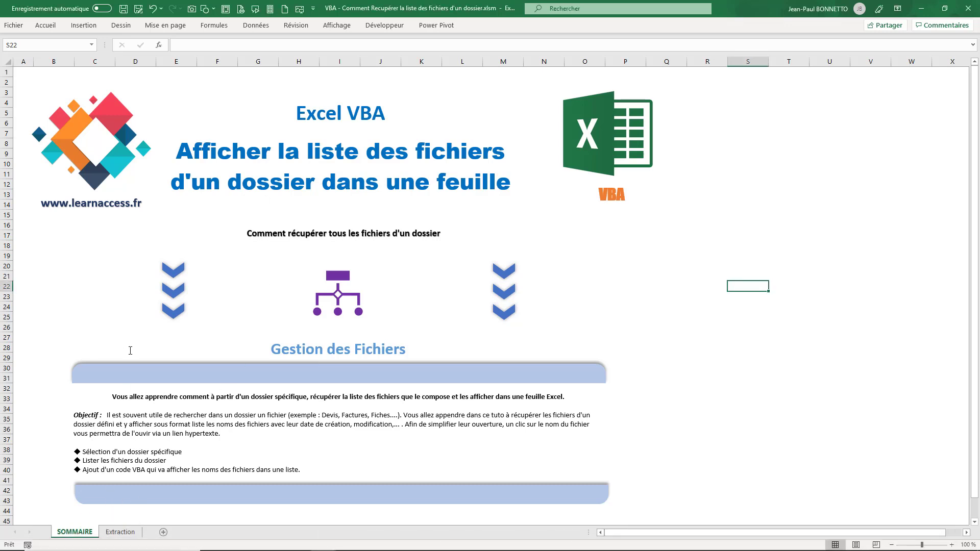
Switch to the Extraction sheet, which lists the four TUTO - EXPORT VERS WORD files with a count of 4.
click(120, 531)
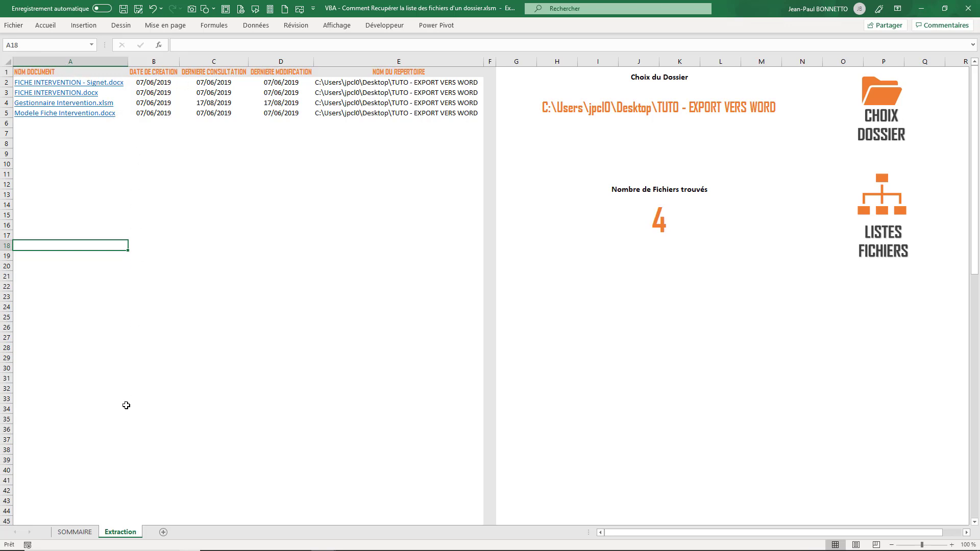
click(570, 108)
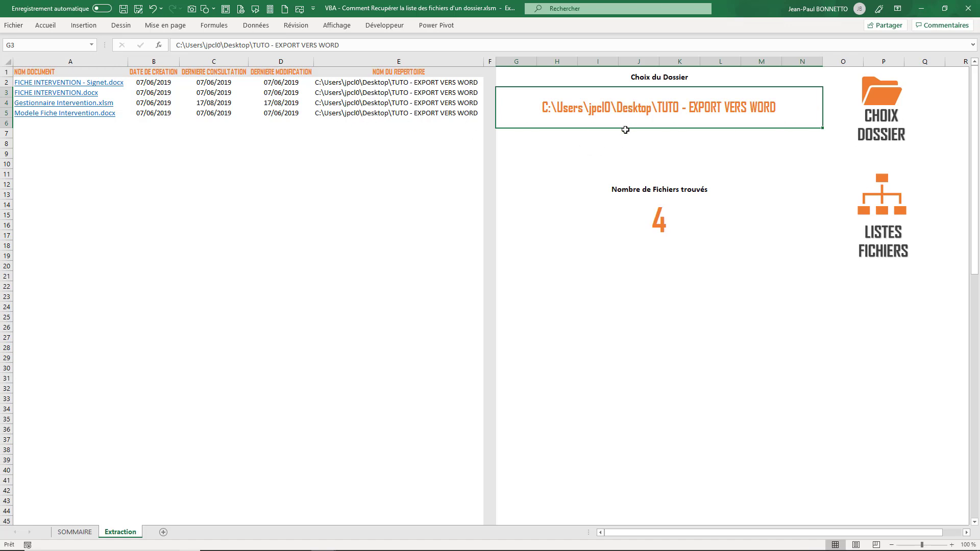
click(665, 229)
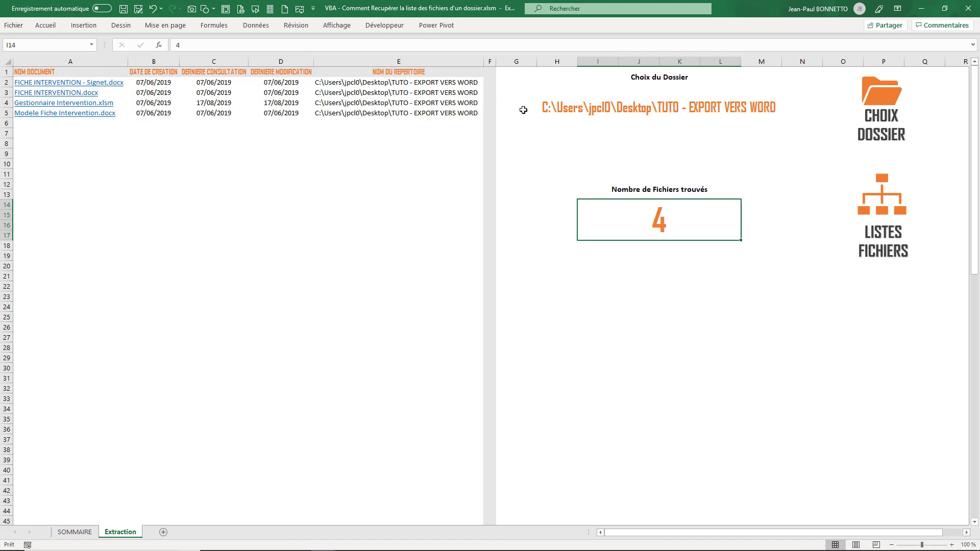
Pick Documents\MES EXERCICES\Excel de A à Z - Exercices as the chosen folder and confirm the path message.
click(885, 100)
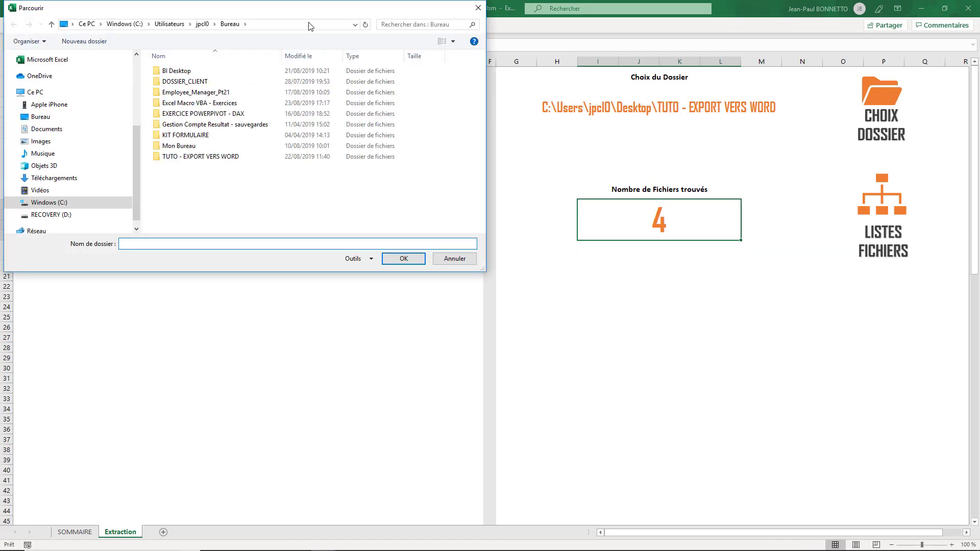
mouse_move(306, 14)
mouse_down()
mouse_move(418, 138)
mouse_move(573, 160)
mouse_up()
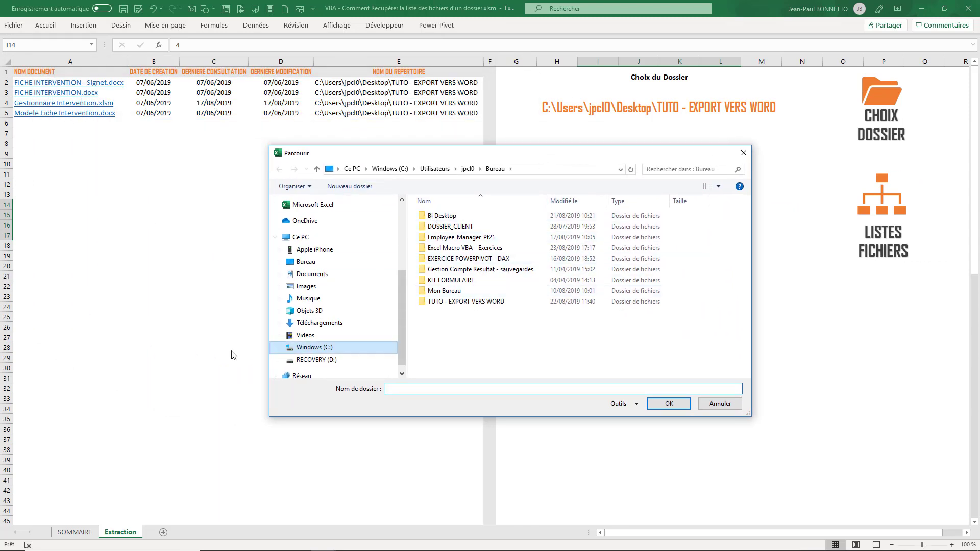
mouse_move(308, 311)
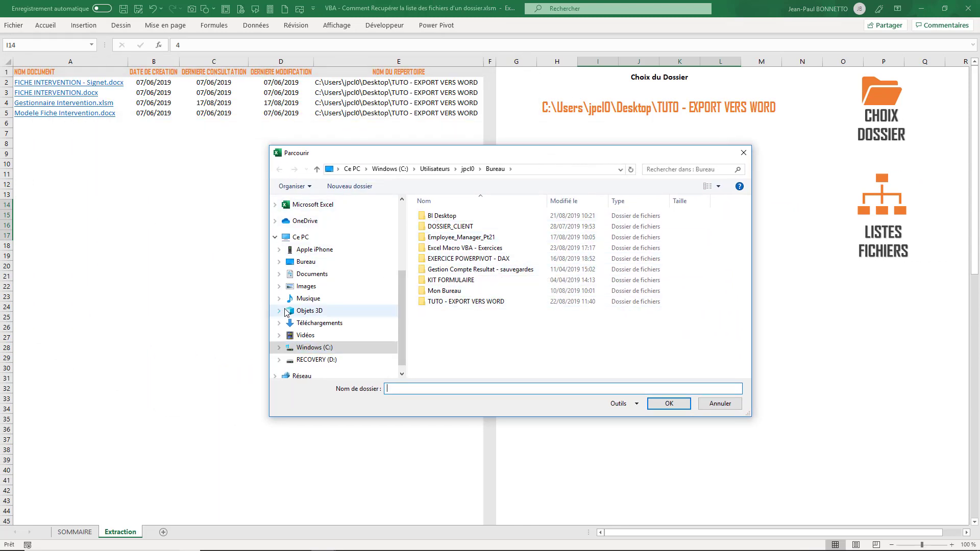
click(309, 274)
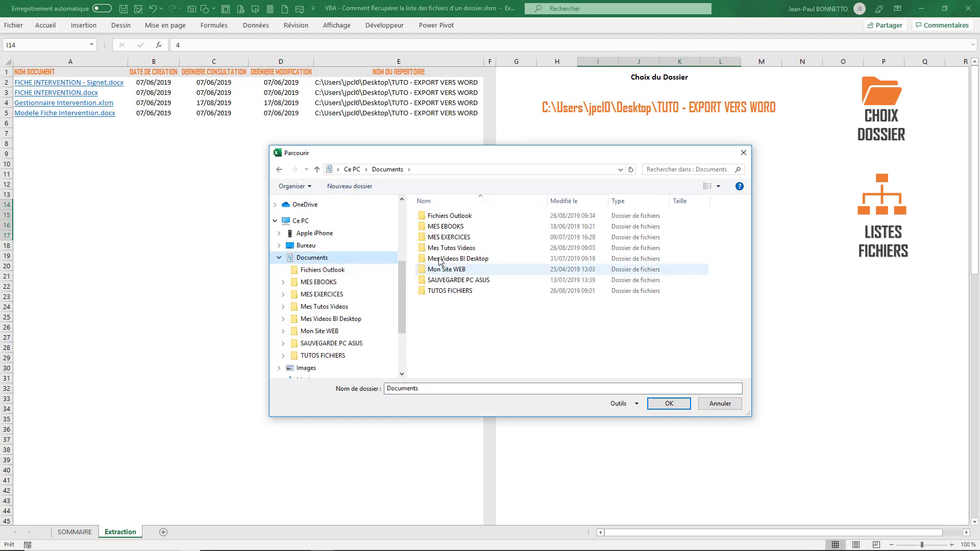
double_click(444, 237)
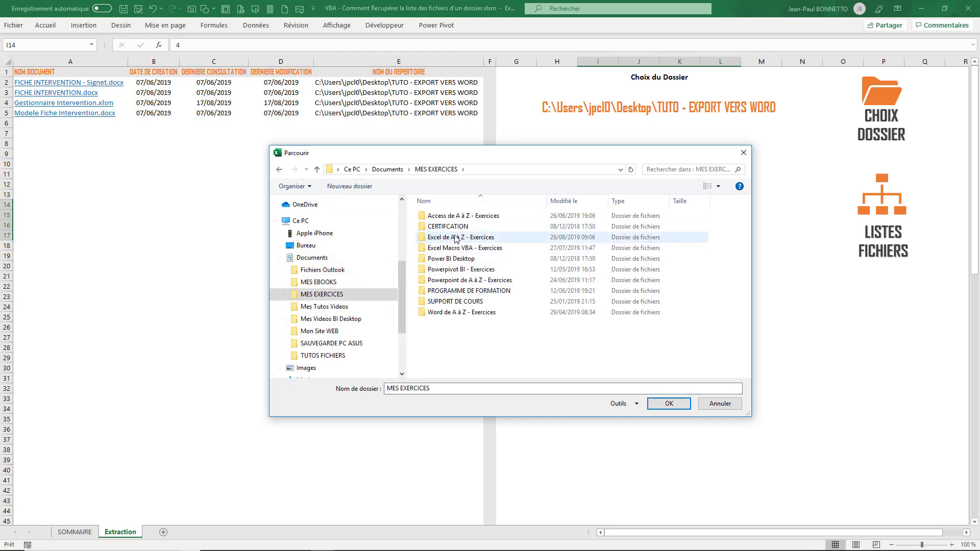
double_click(456, 239)
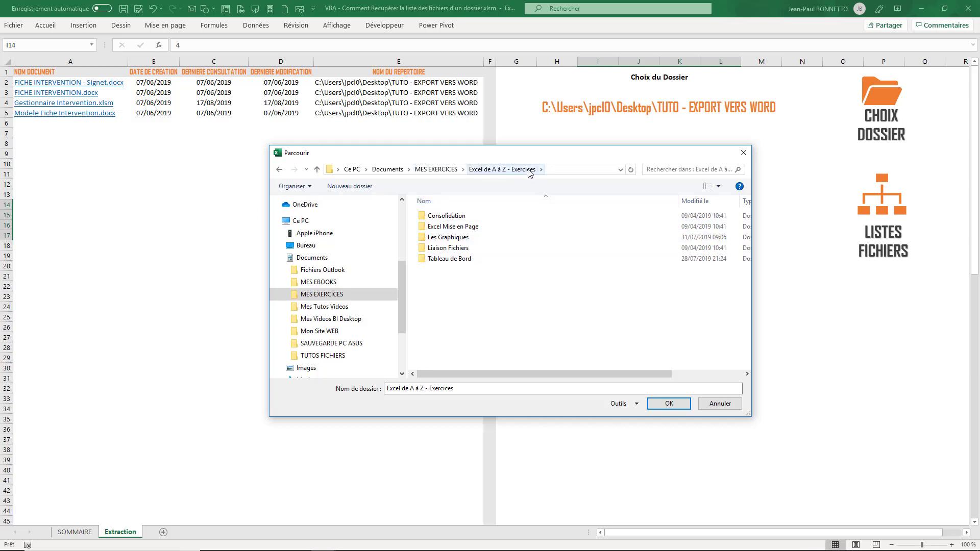
click(668, 404)
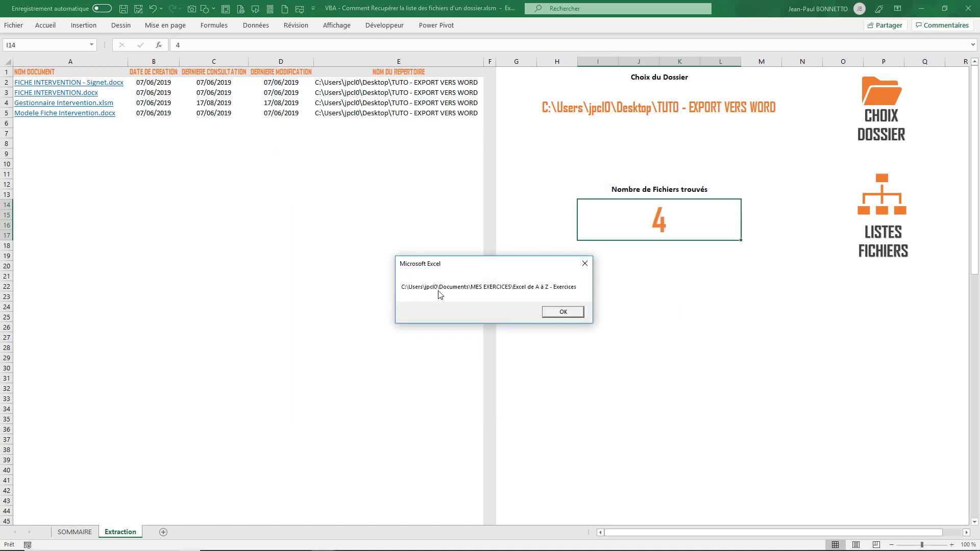
click(563, 312)
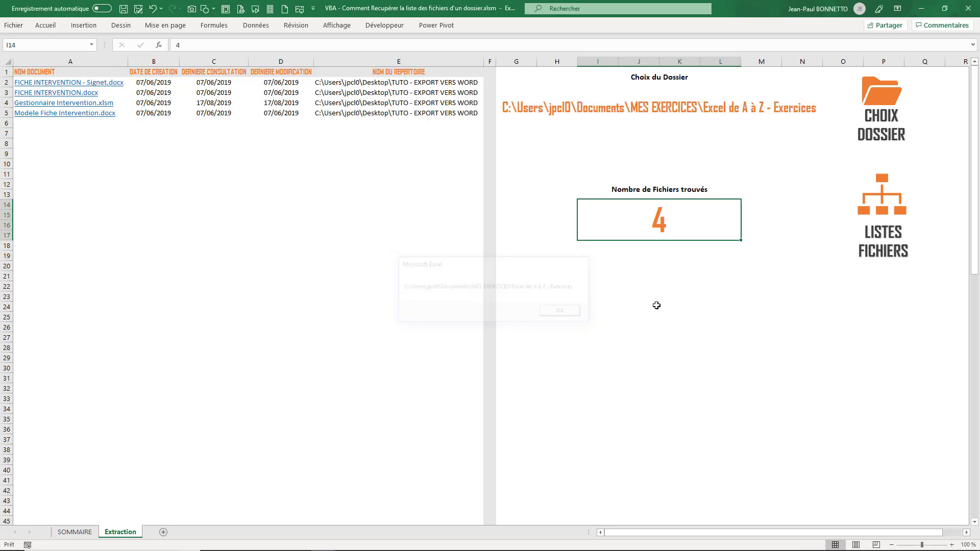
click(511, 105)
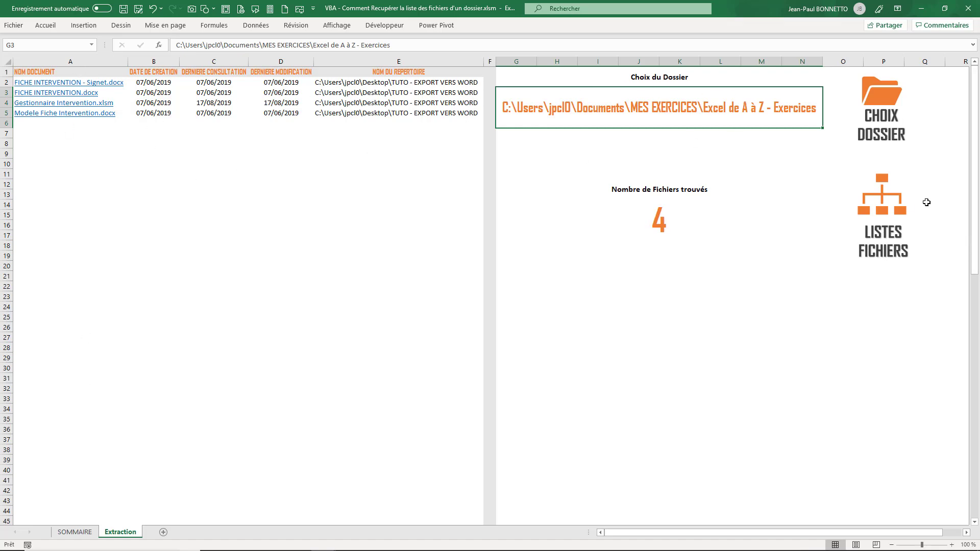
Run LISTES FICHIERS to list the chosen folder's 94 files, then scroll through the results.
click(887, 205)
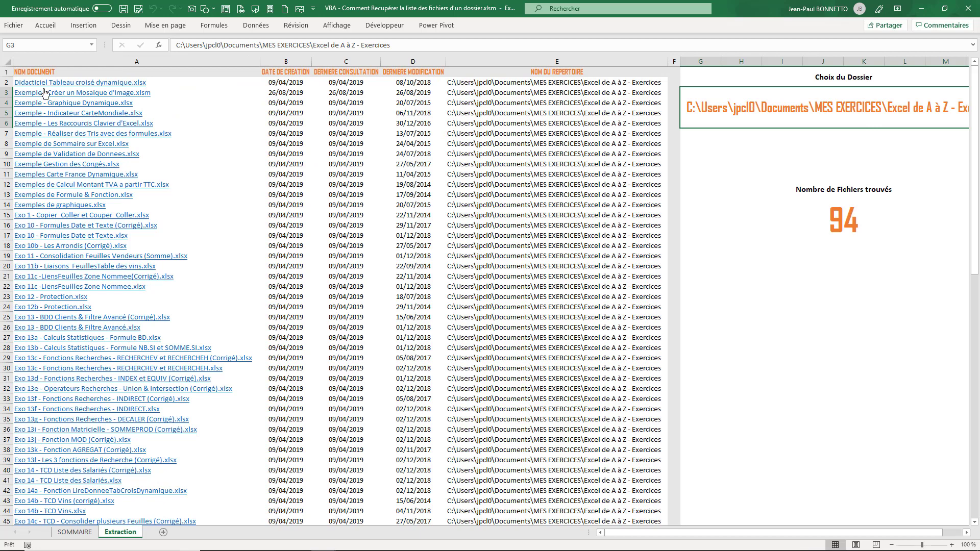
scroll(45, 100, down, 1)
scroll(49, 177, down, 8)
scroll(49, 176, down, 1)
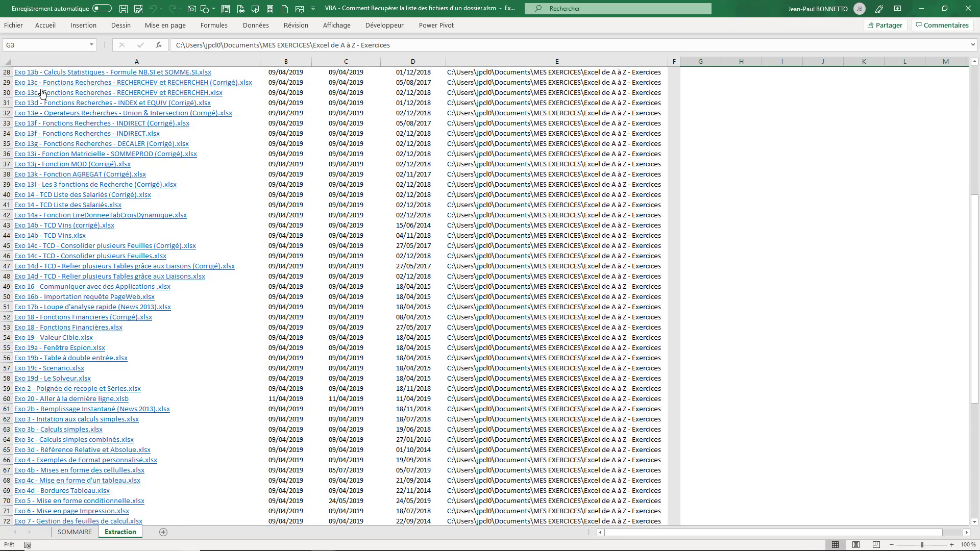
scroll(91, 281, down, 6)
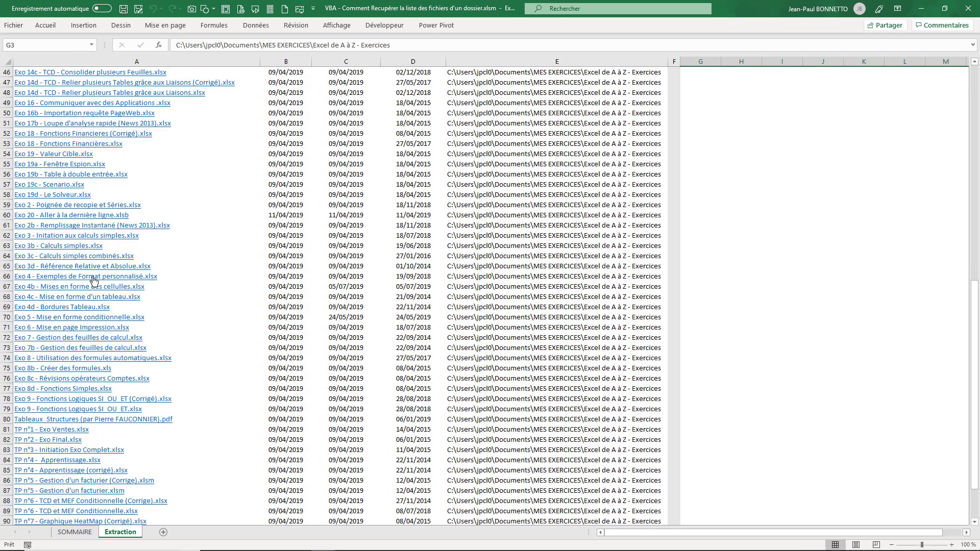
scroll(92, 280, down, 6)
scroll(94, 280, down, 3)
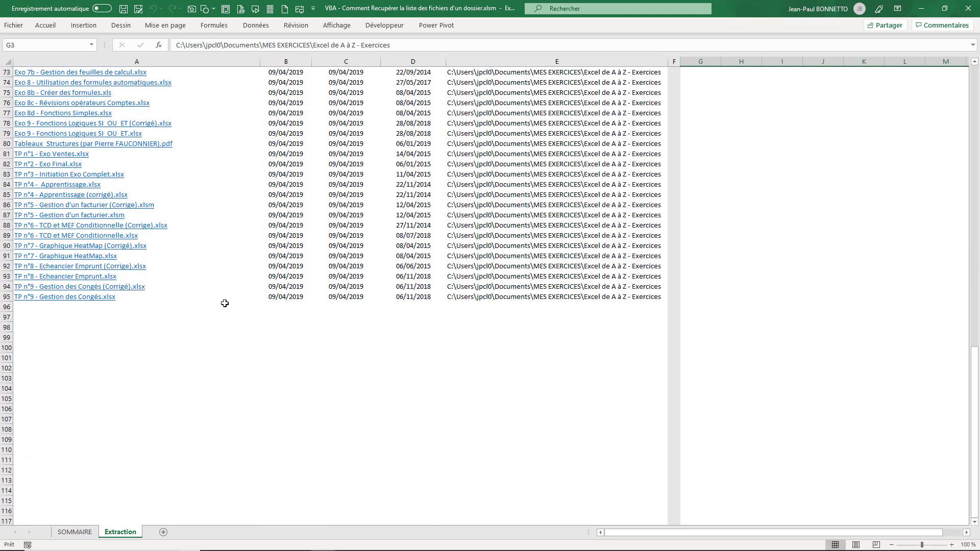
scroll(153, 296, up, 15)
scroll(197, 280, up, 9)
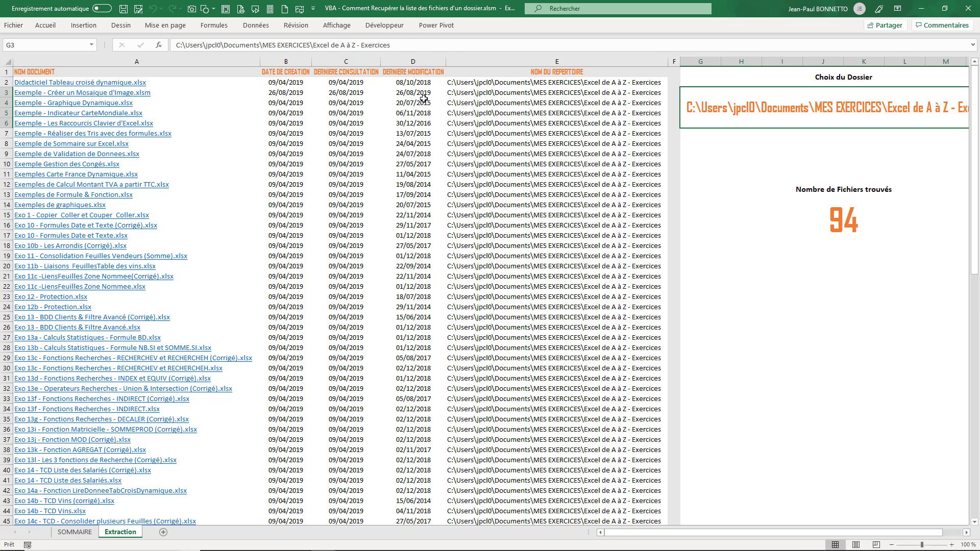
Check the modification date in D10 and the folder paths in E10 and E8.
click(409, 167)
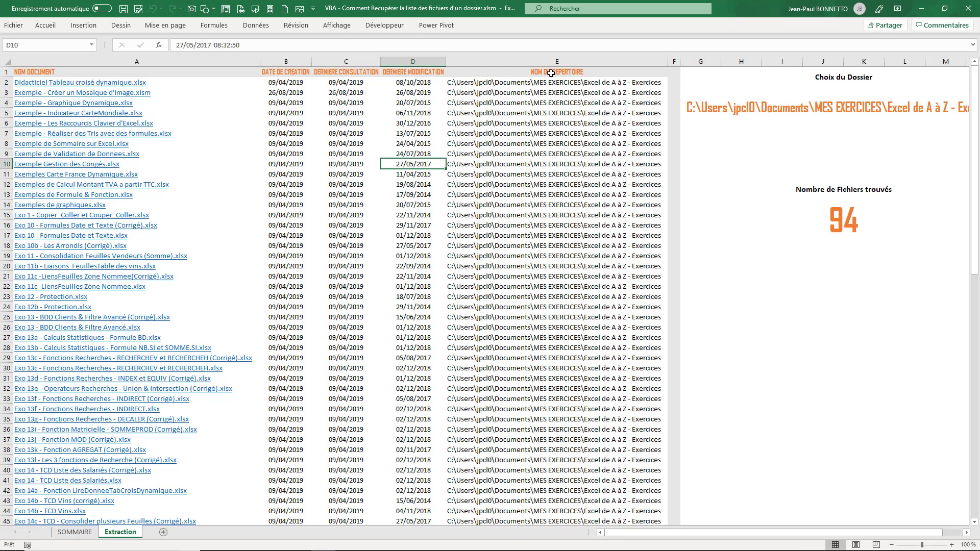
click(489, 160)
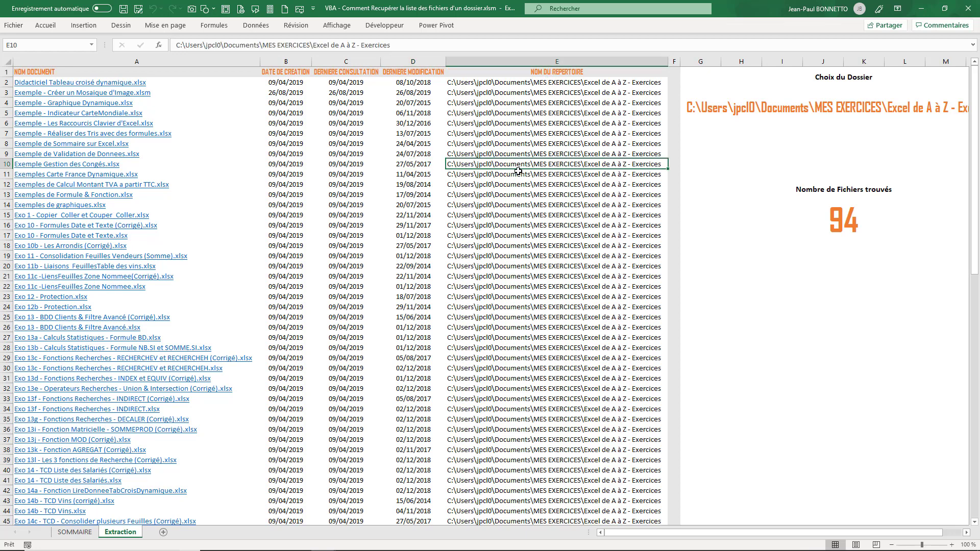
click(497, 143)
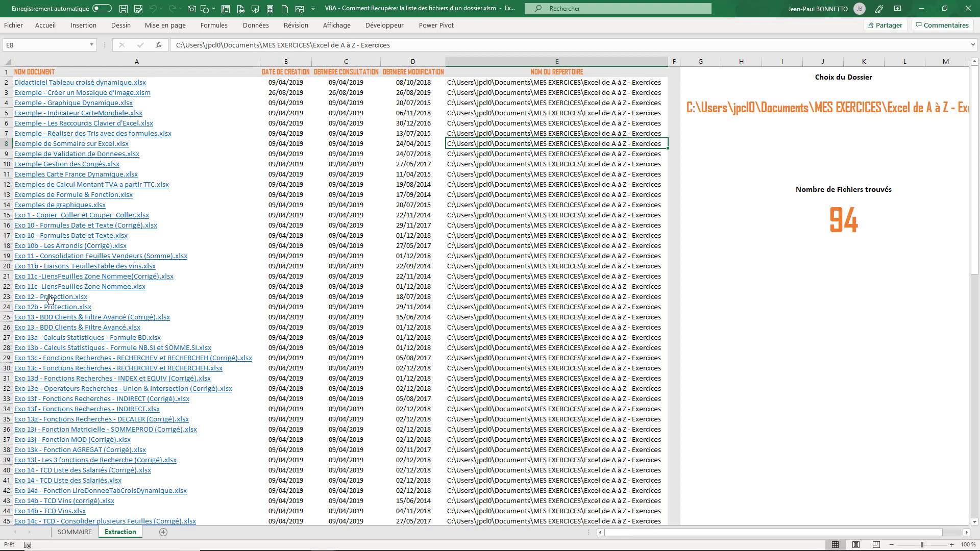
click(64, 229)
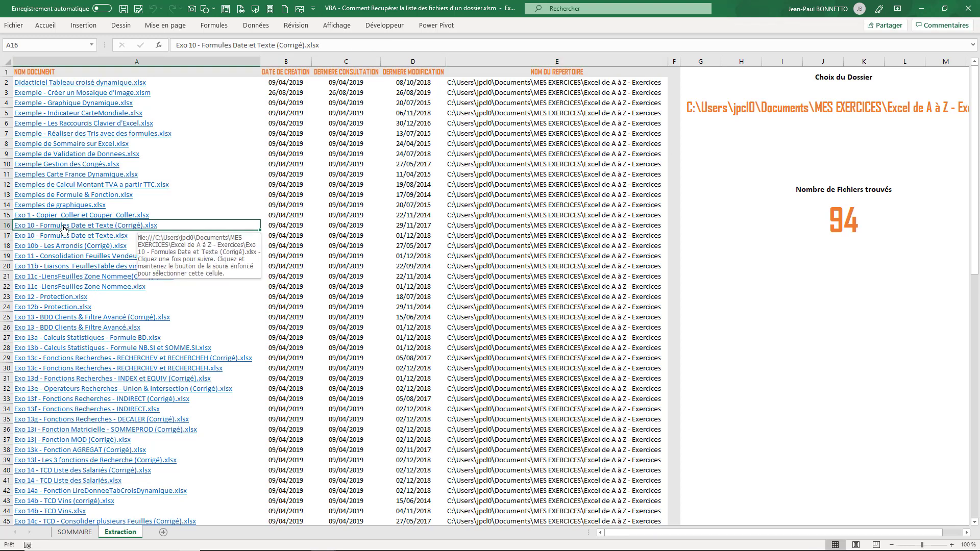
click(62, 226)
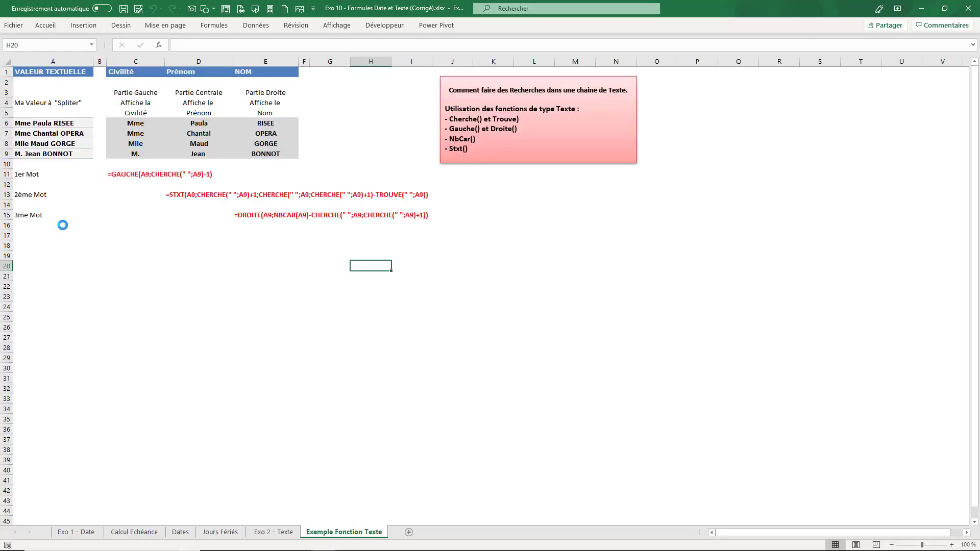
click(82, 533)
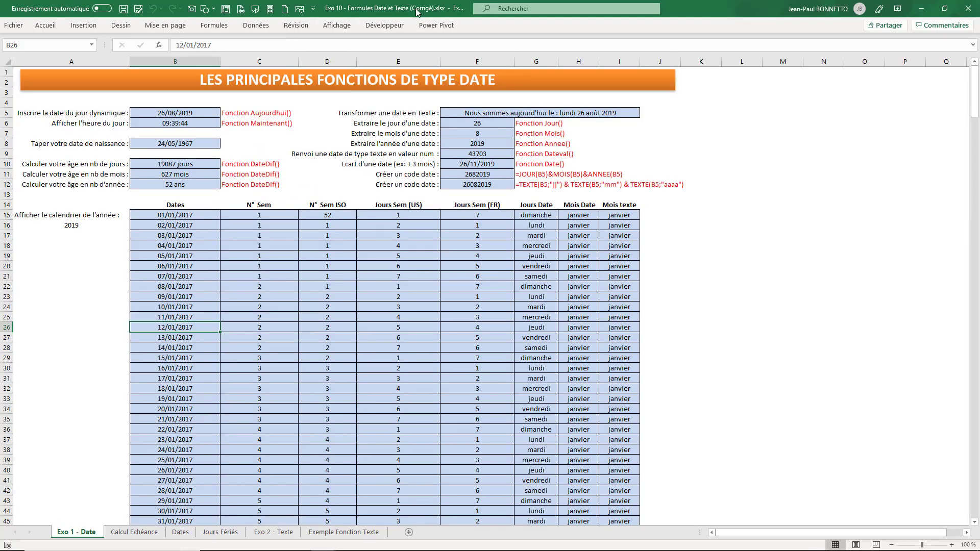
click(968, 8)
click(476, 297)
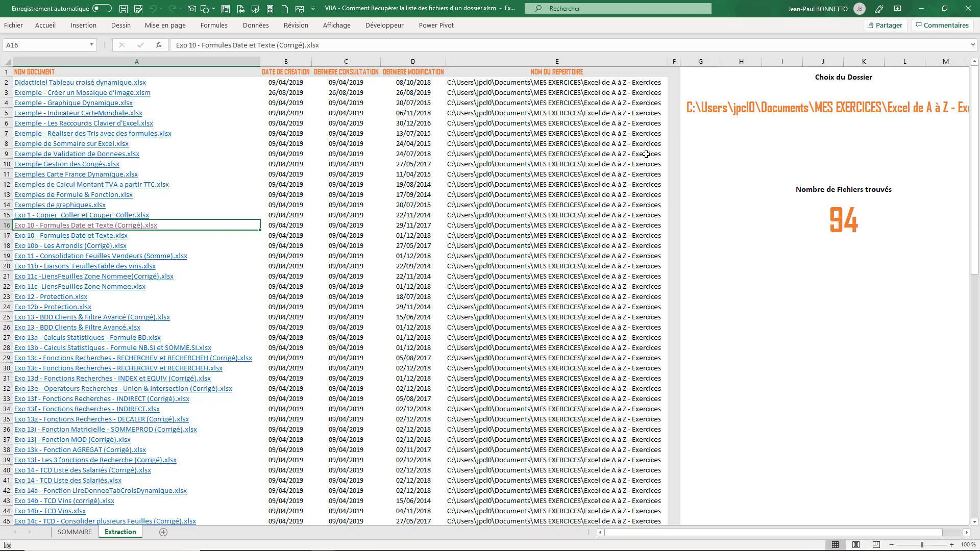
Choose the desktop TUTO - EXPORT VERS WORD folder and list its 4 files, showing column A.
drag(796, 533, 815, 532)
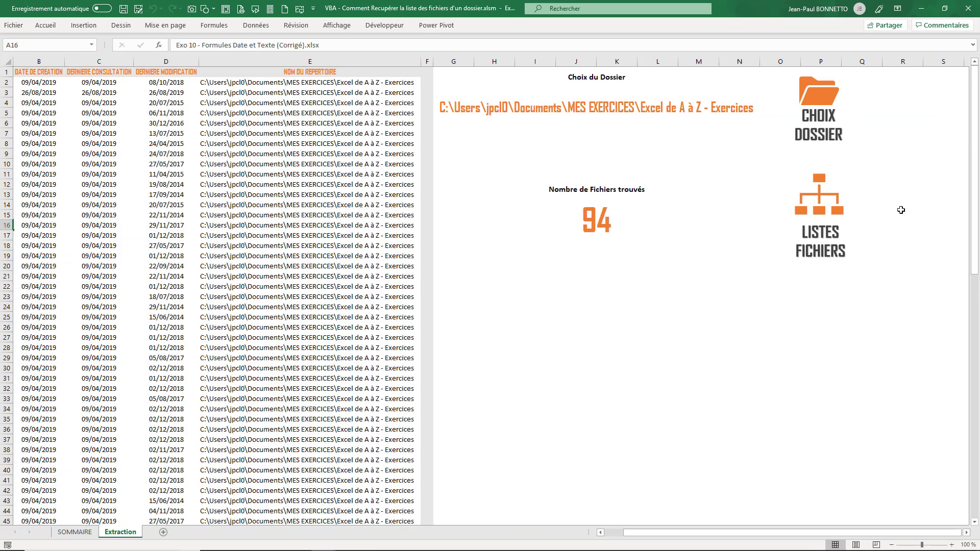
click(819, 90)
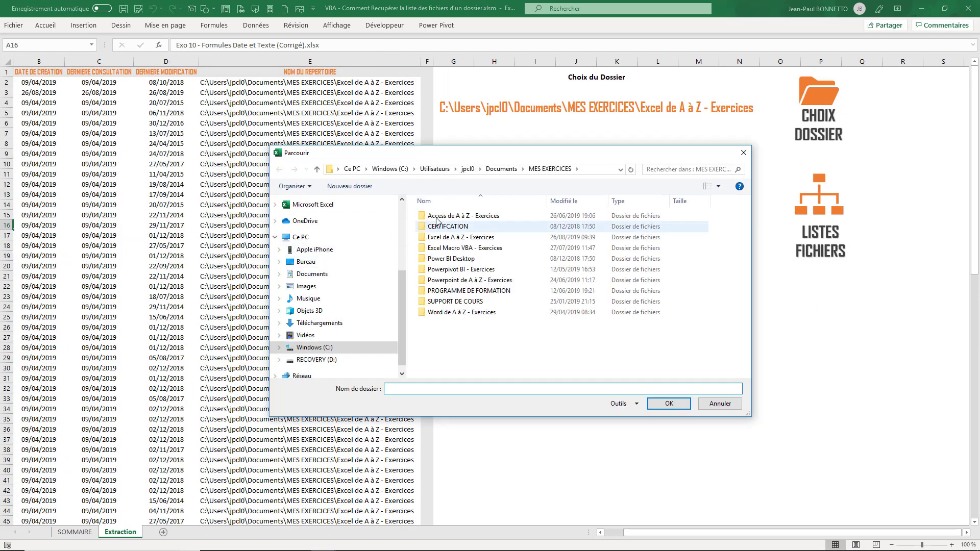
click(304, 262)
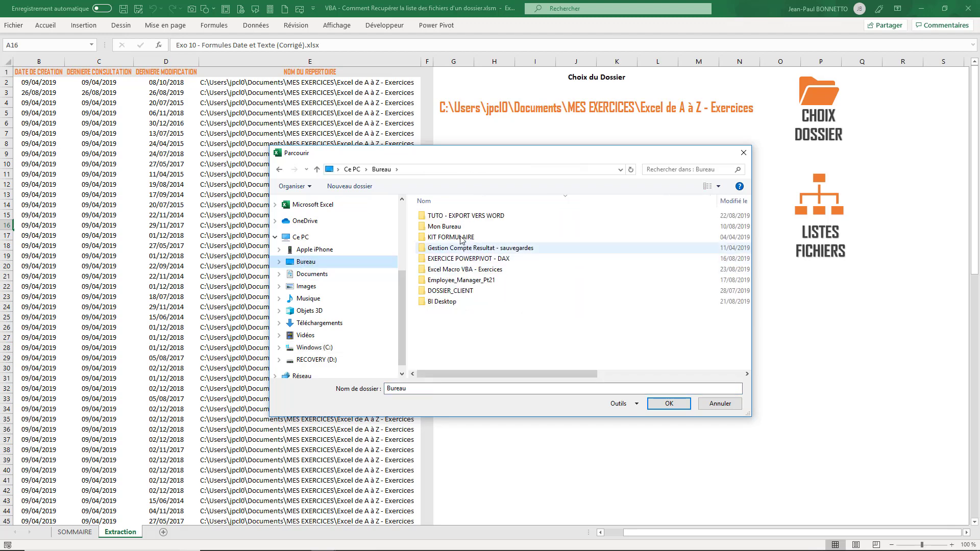
click(455, 217)
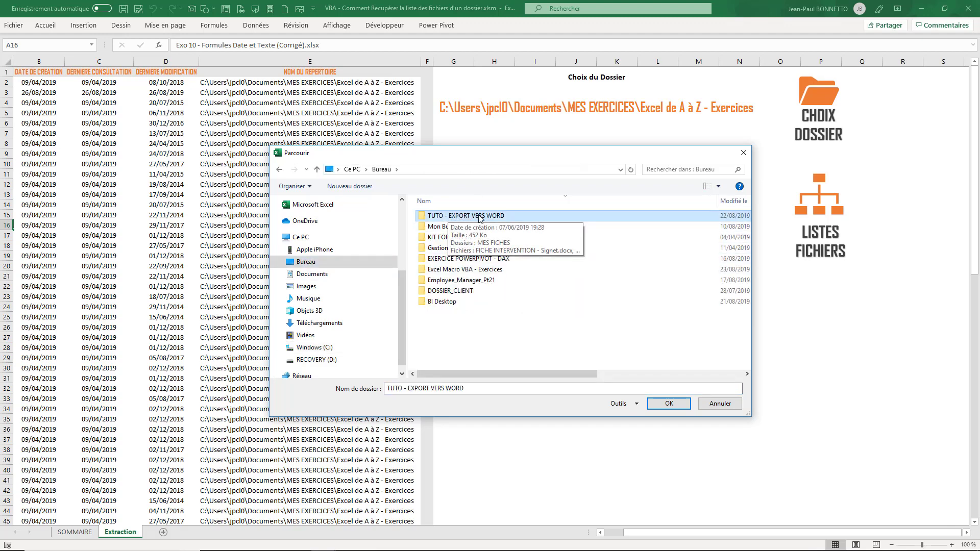
click(669, 403)
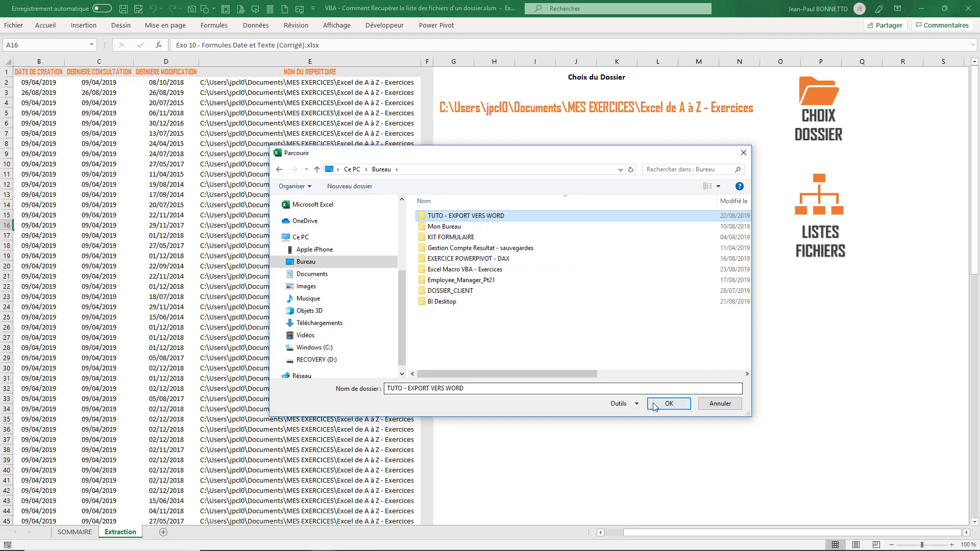
click(552, 315)
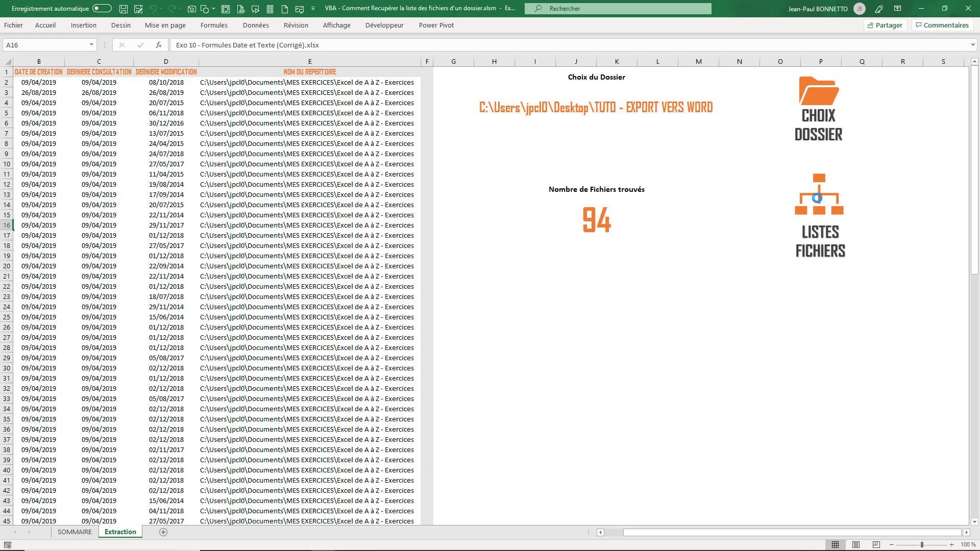
click(817, 201)
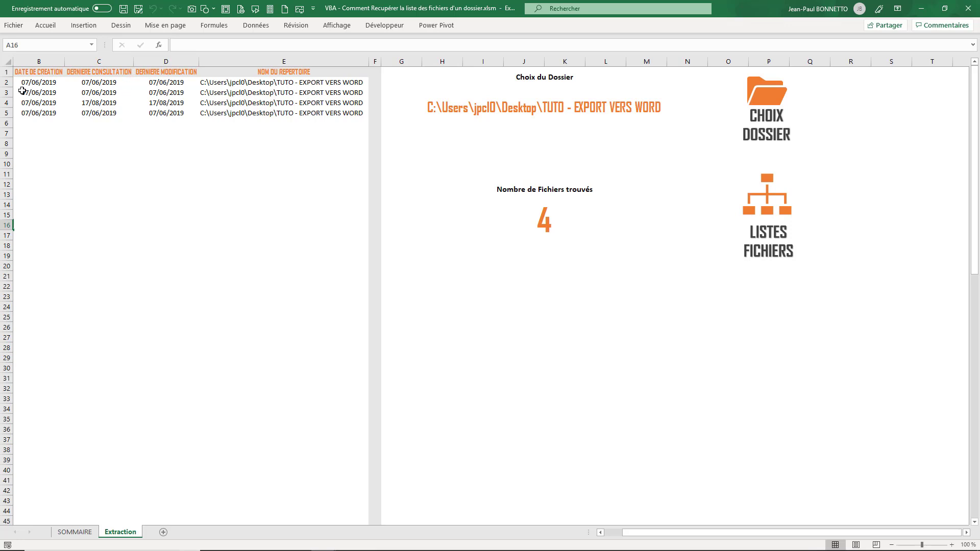
drag(647, 533, 630, 533)
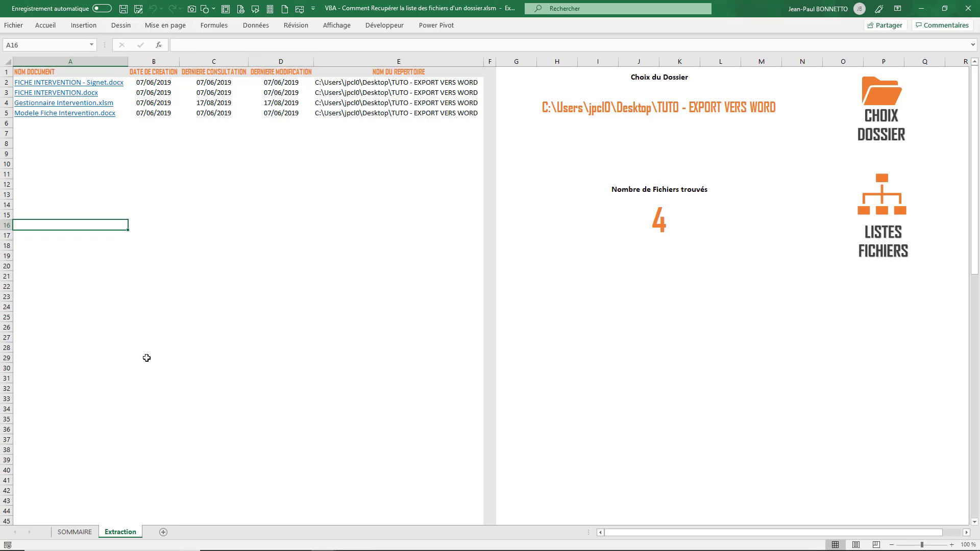
Create a blank workbook and set Save As to the desktop in macro-enabled .xlsm format.
click(286, 10)
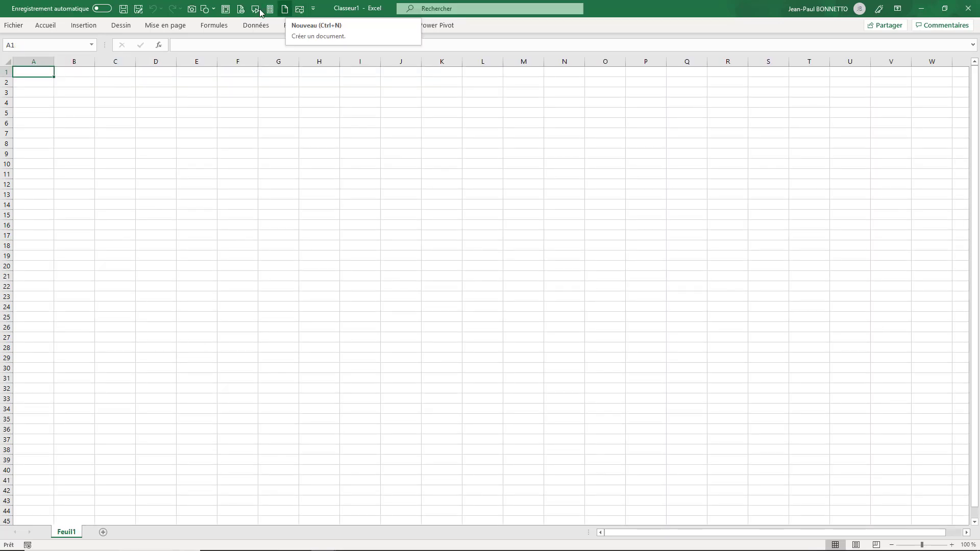
click(138, 10)
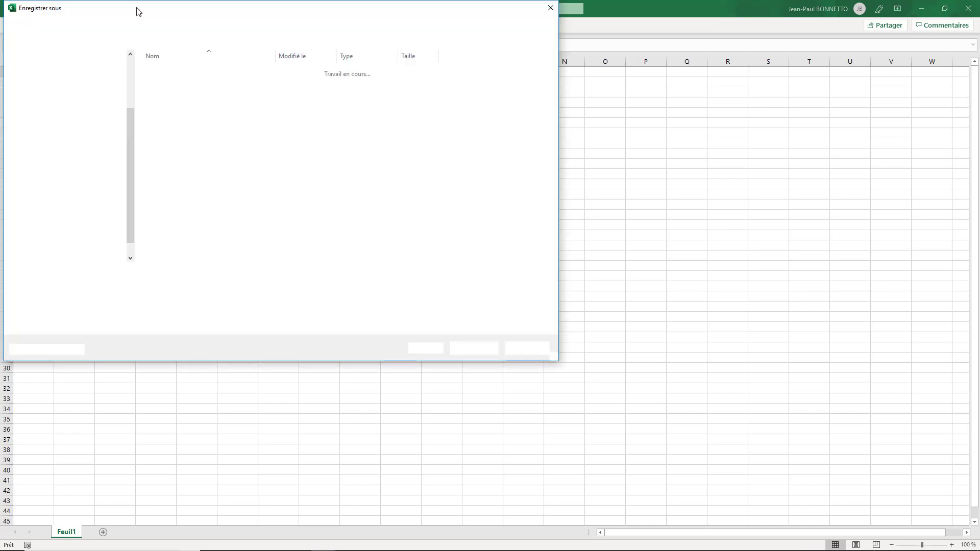
click(41, 155)
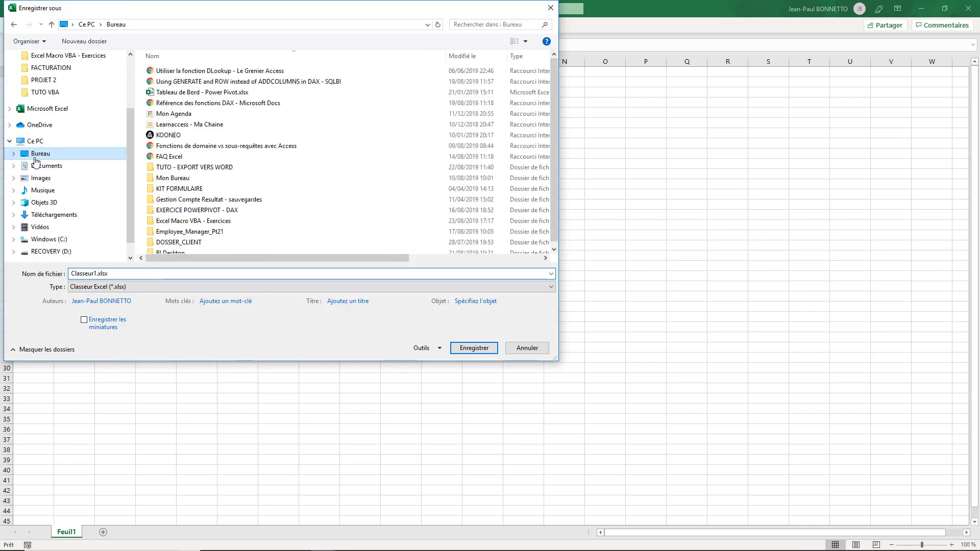
click(126, 275)
click(127, 287)
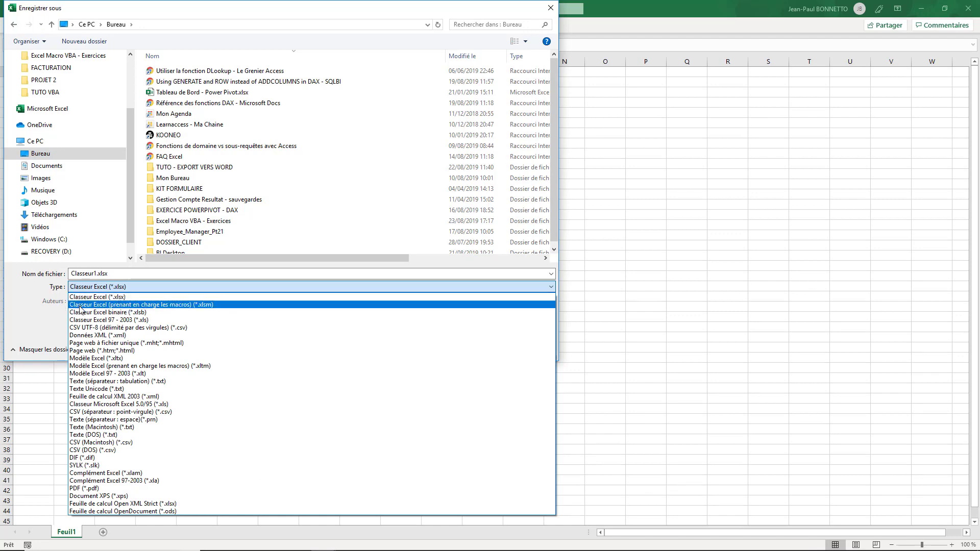
click(180, 304)
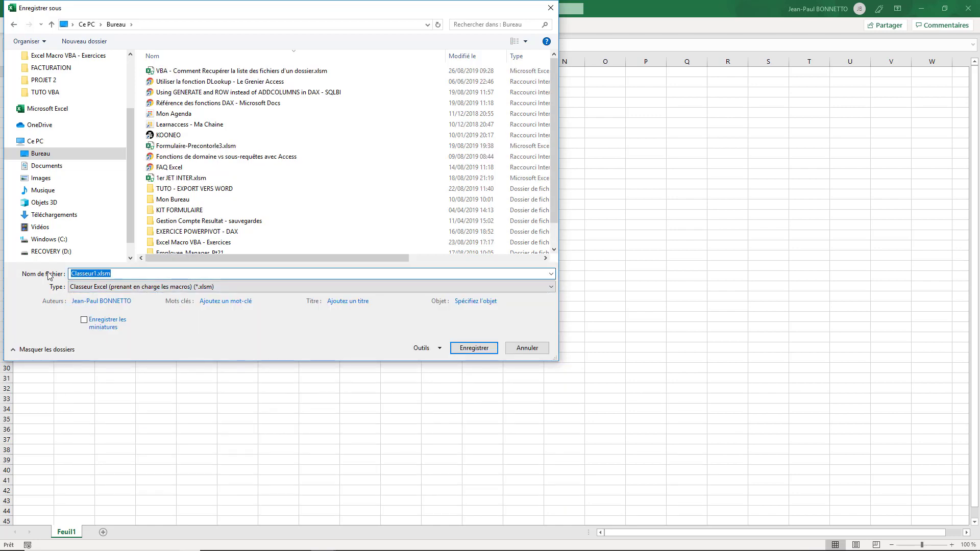
Name the file Gestionnaire de Fichier and save it.
text(Ge)
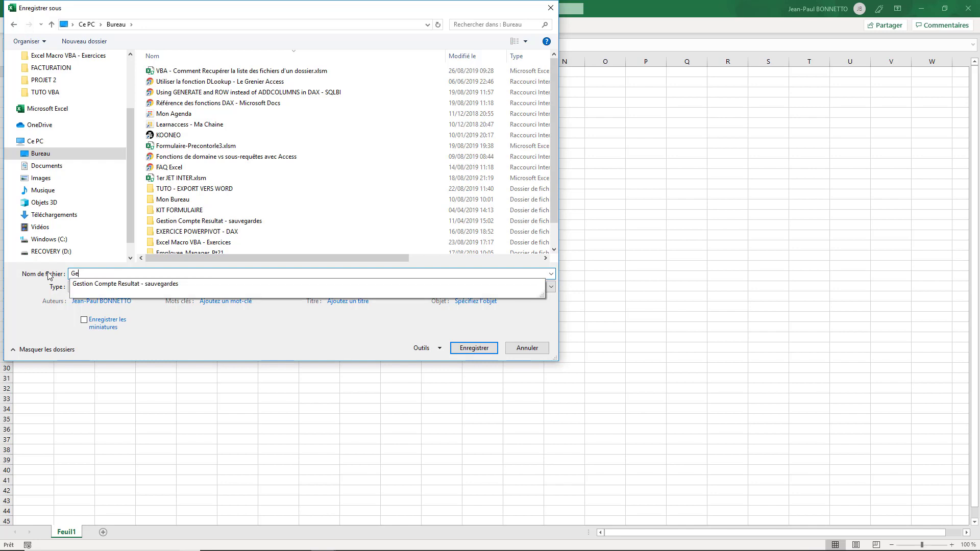
text(qt)
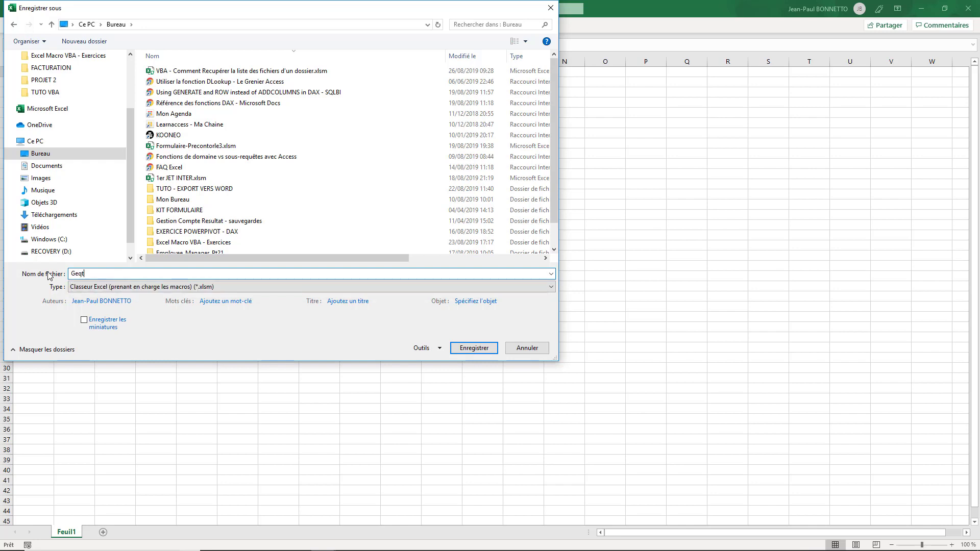
key(BackSpace)
key(BackSpace)
text(qt)
key(BackSpace)
key(BackSpace)
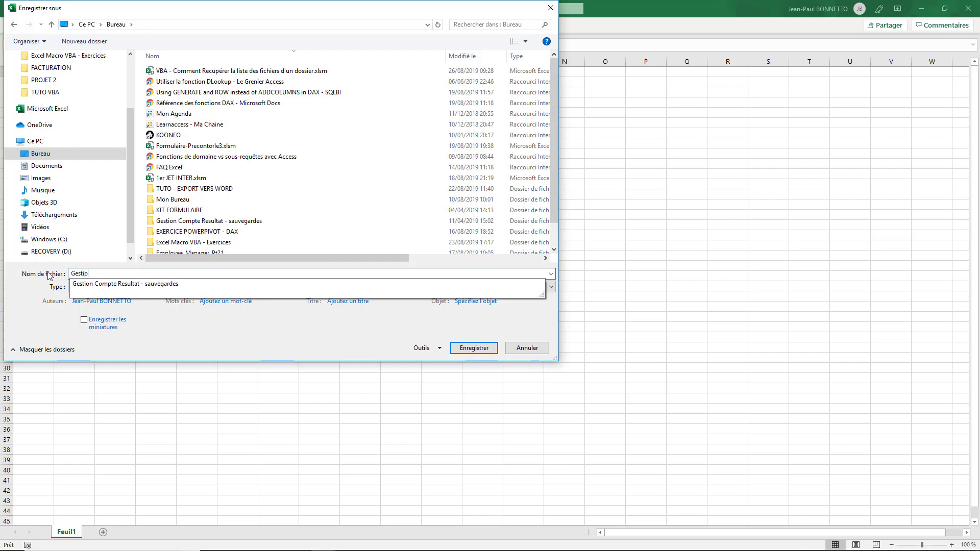
text(nnaire de Fichier)
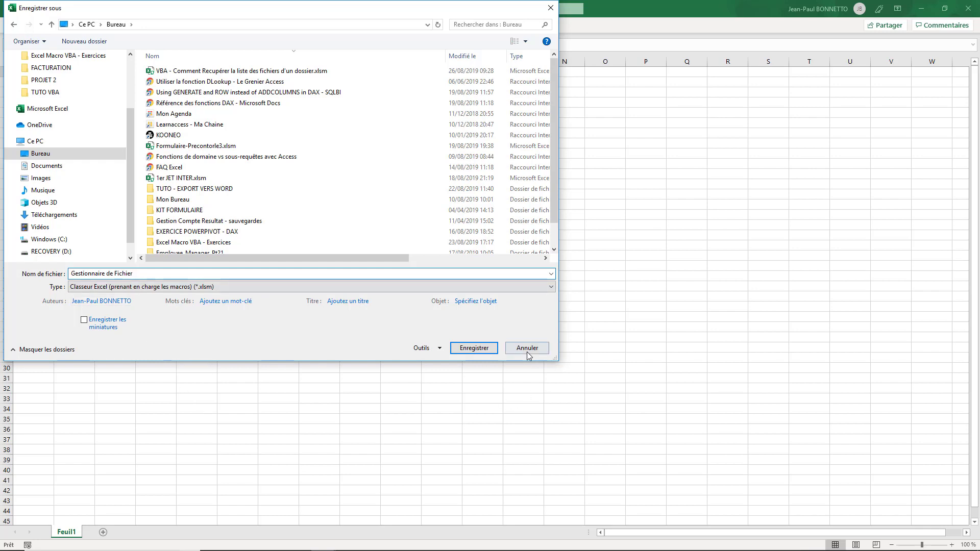
click(473, 349)
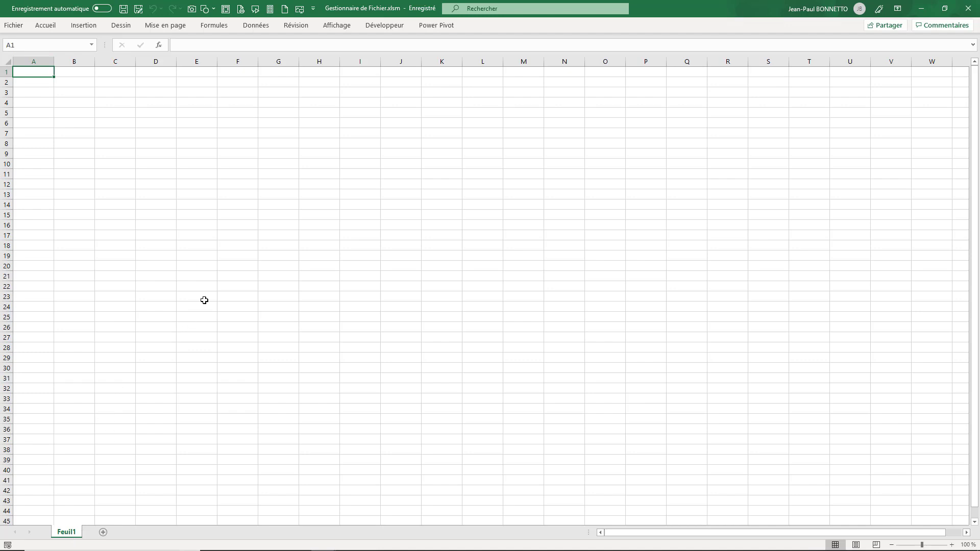
Close the ListerFichiers (V4) and VBA tutorial workbooks, choosing Ne pas enregistrer for each.
mouse_move(490, 548)
click(323, 541)
mouse_move(323, 490)
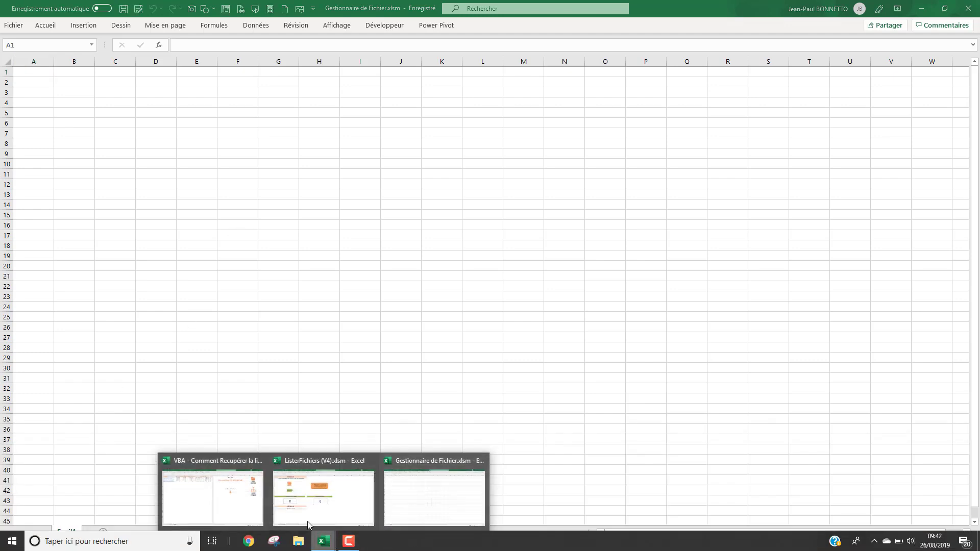
click(371, 462)
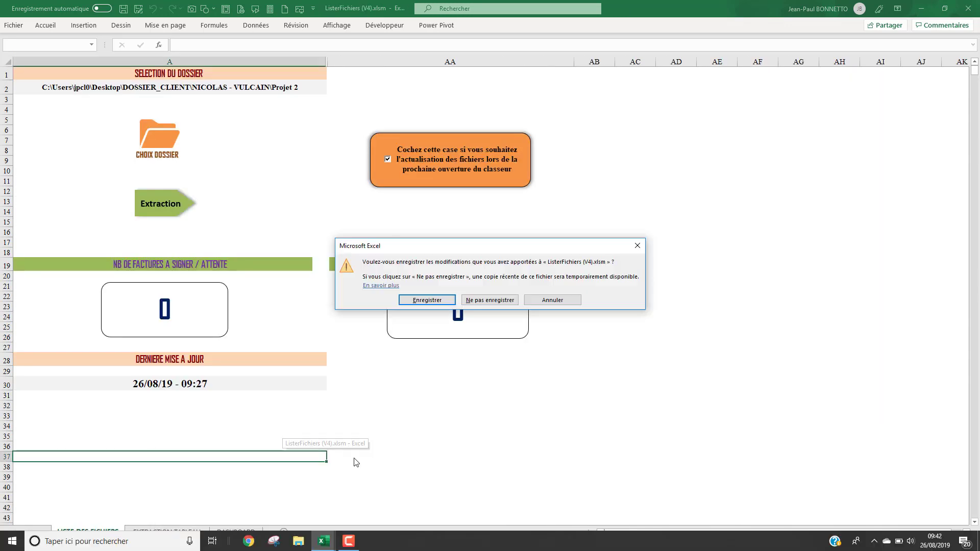
click(491, 300)
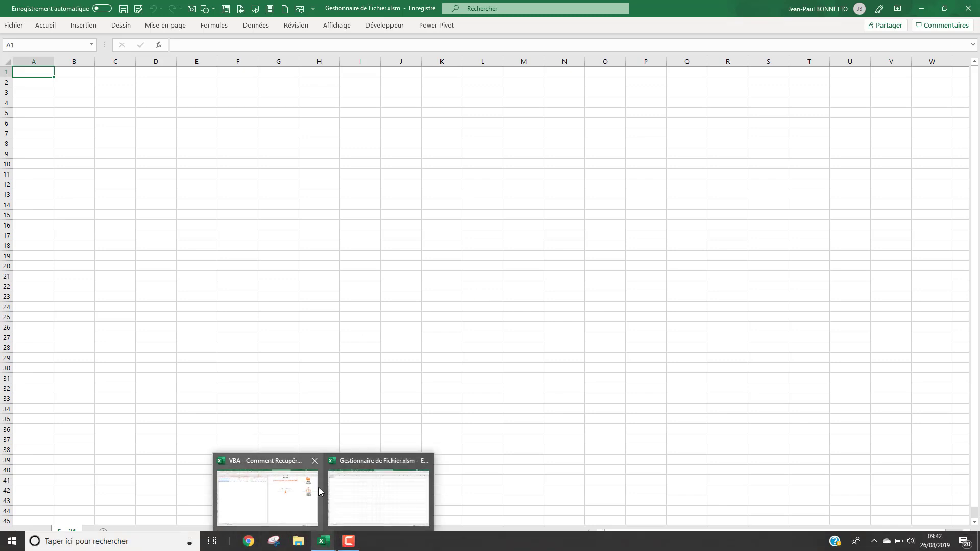
mouse_move(322, 541)
mouse_move(266, 490)
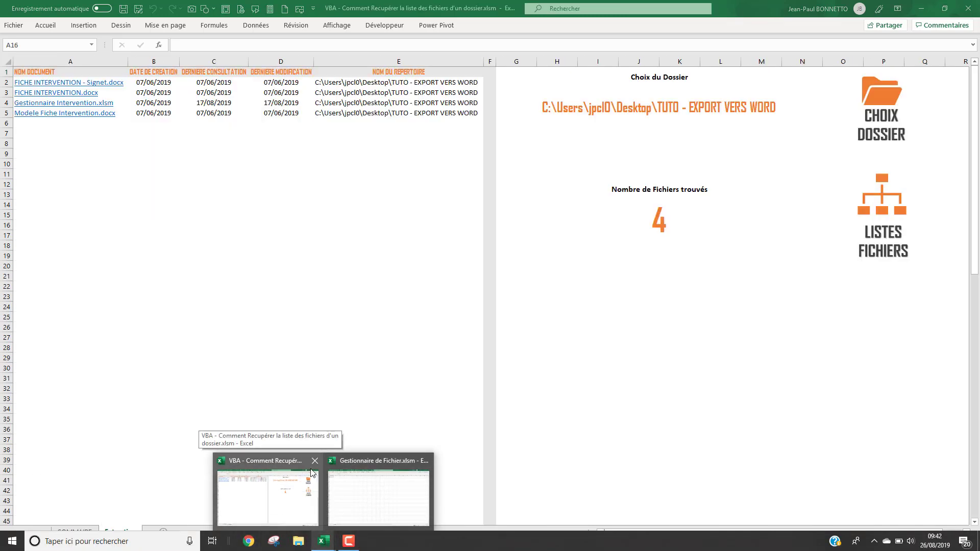
click(314, 462)
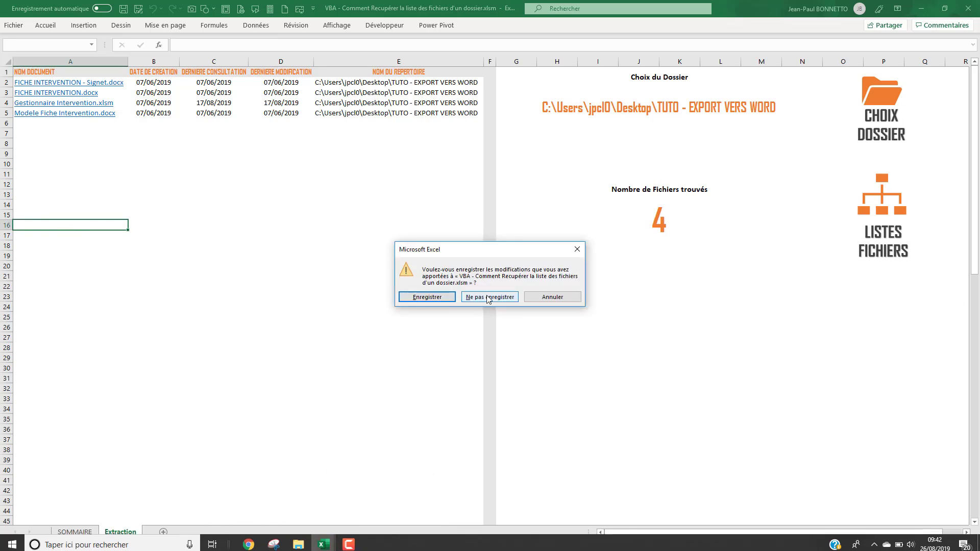
click(486, 298)
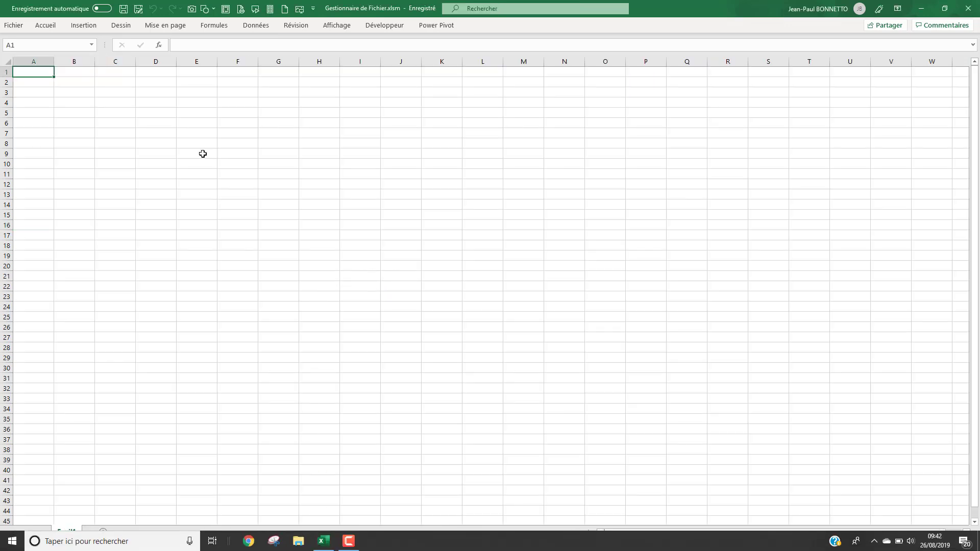
Type a first header in A1 and resize columns A to D for the header labels.
click(42, 81)
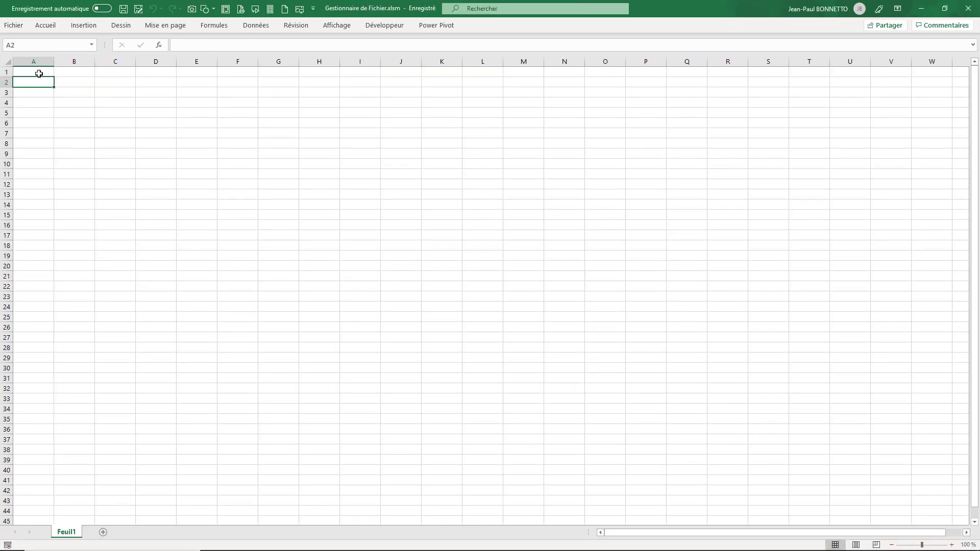
key(Up)
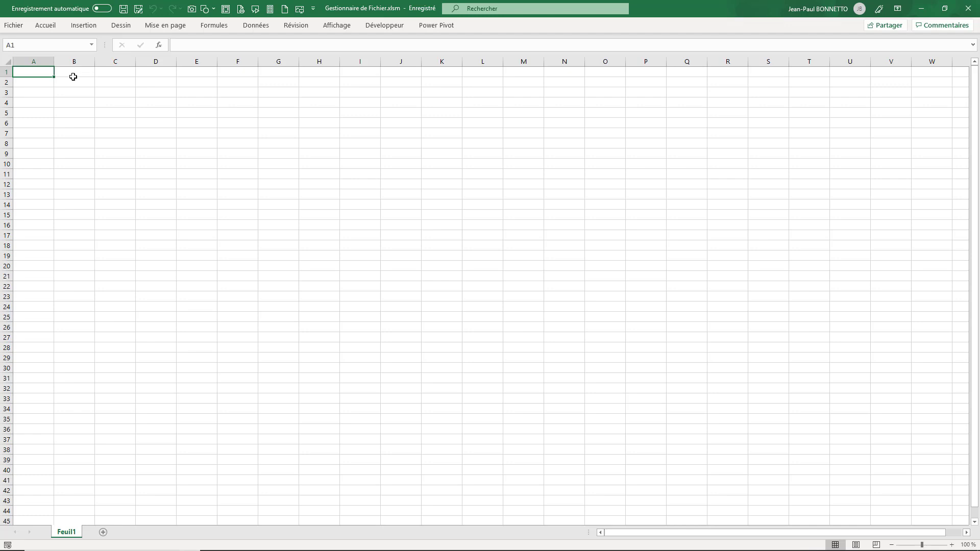
text(No)
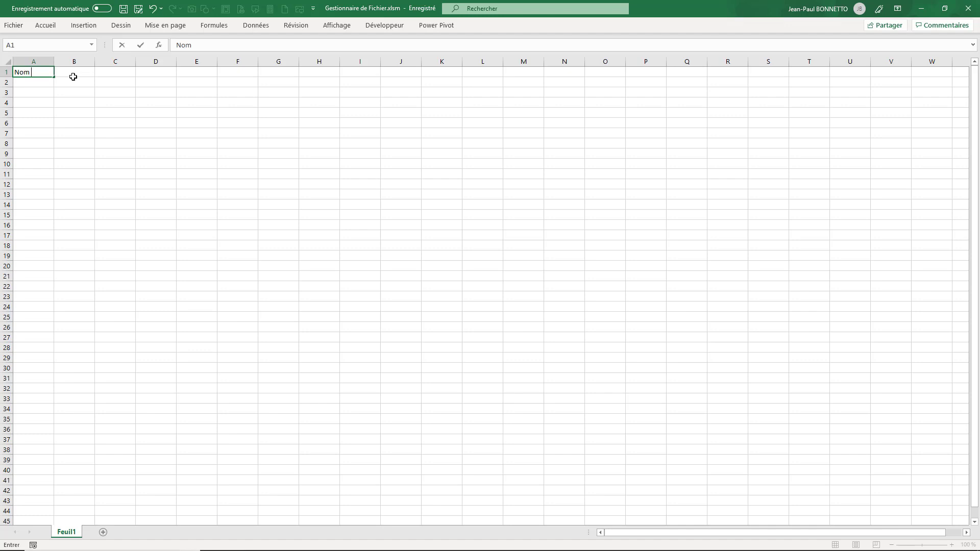
text(ment)
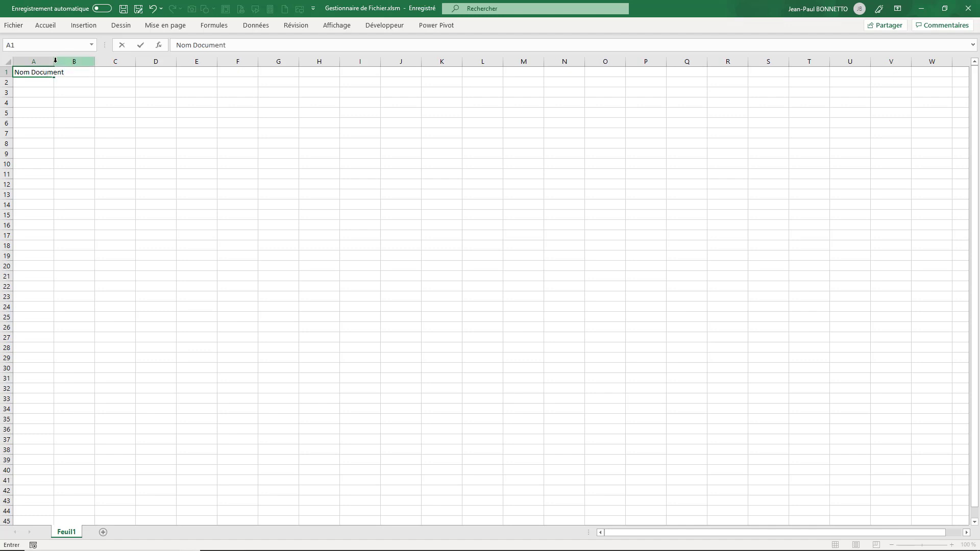
drag(68, 61, 233, 62)
click(199, 73)
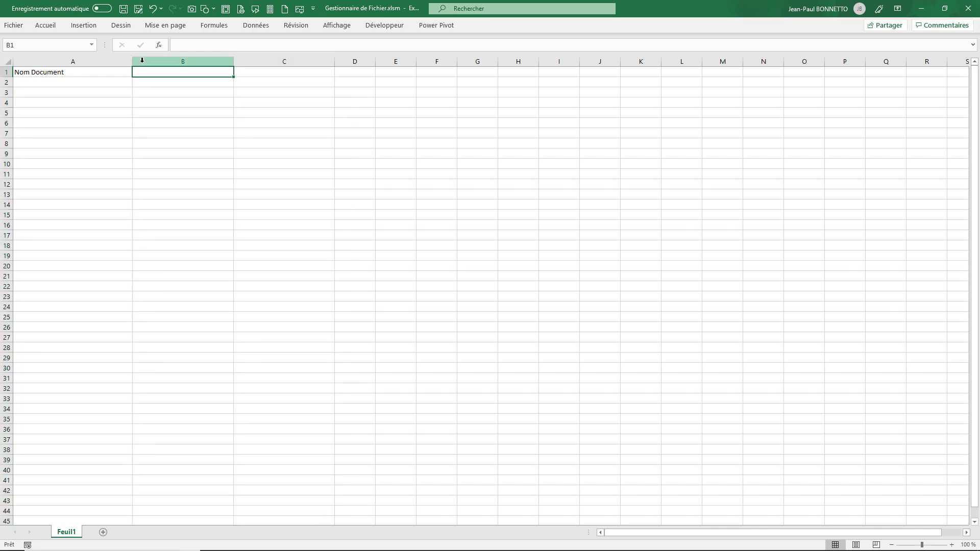
drag(132, 61, 102, 73)
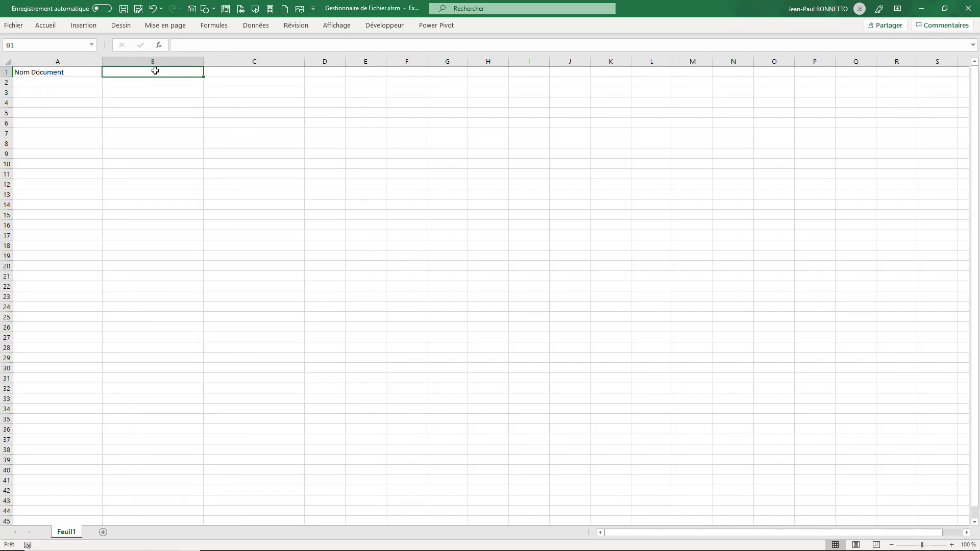
Enter DATE DE CREATION, DERNIERE CONSULTATION, DERNIERE MODIFICATION, NOM DU DOSSIER in B1:E1, auto-fitting column D.
text(DATE DE C)
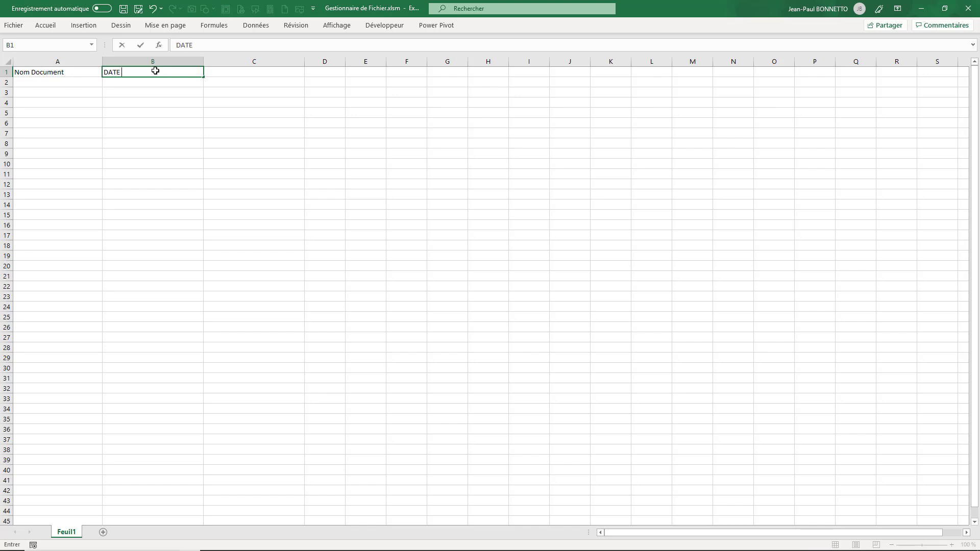
text(REATION)
key(Tab)
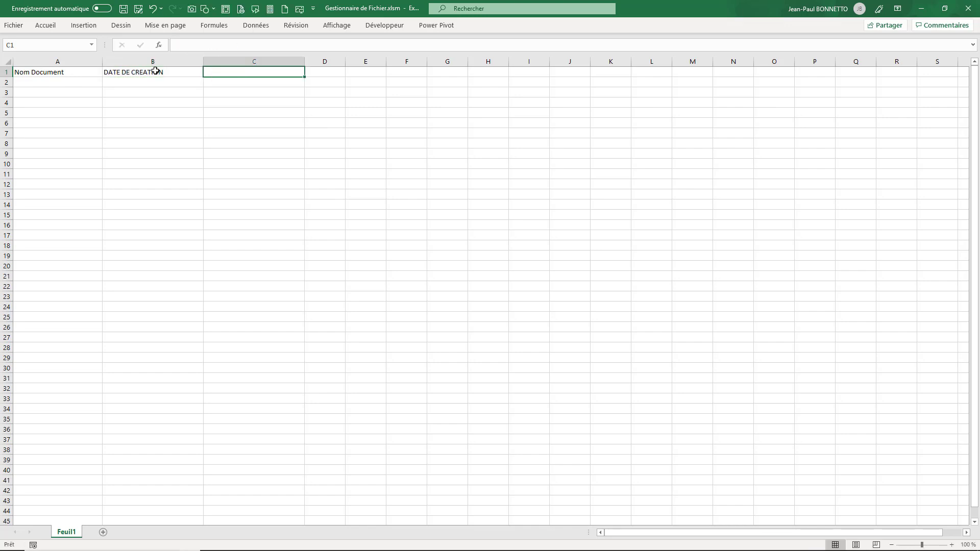
text(DERNI)
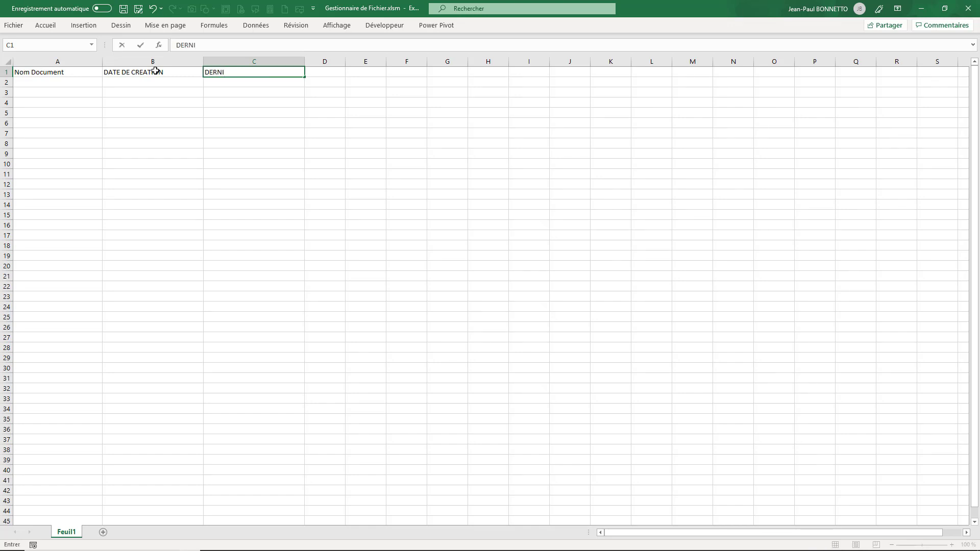
text(ERE CON)
text(SULTATION)
key(Tab)
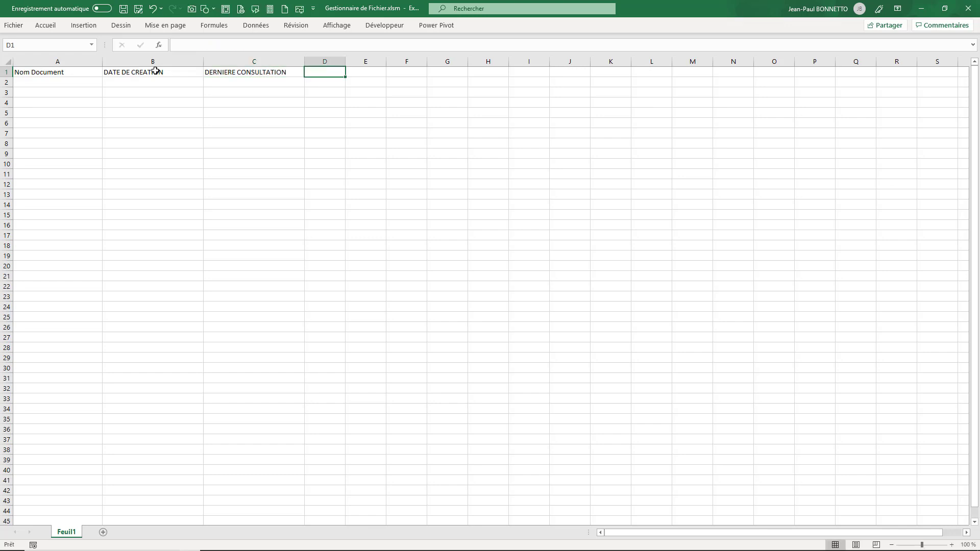
text(DERNI)
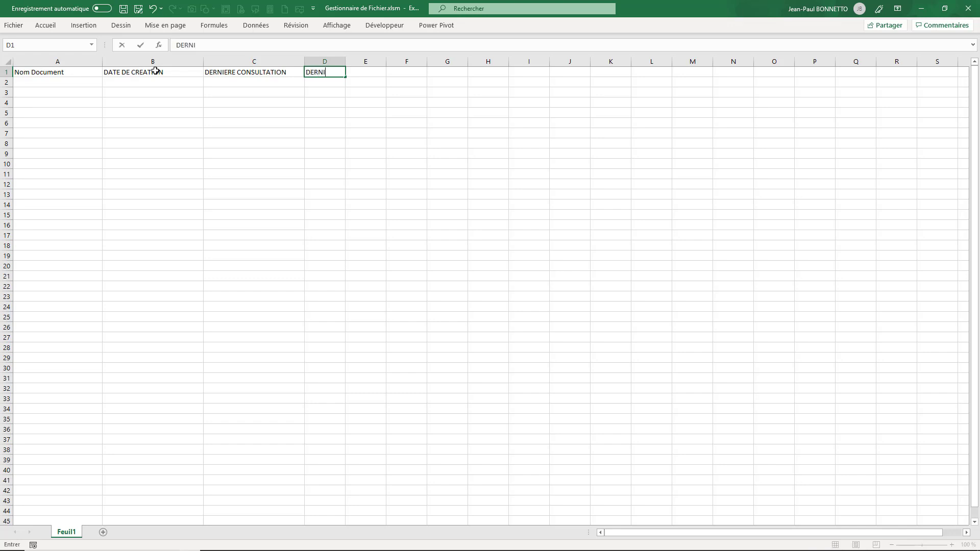
text(ERE MODIFICATI)
text(ON)
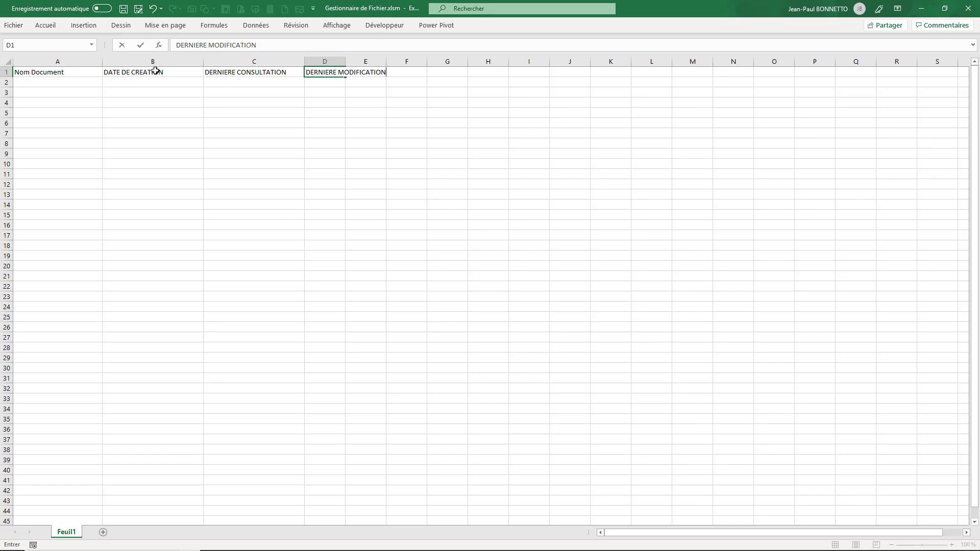
click(344, 62)
double_click(345, 62)
click(415, 74)
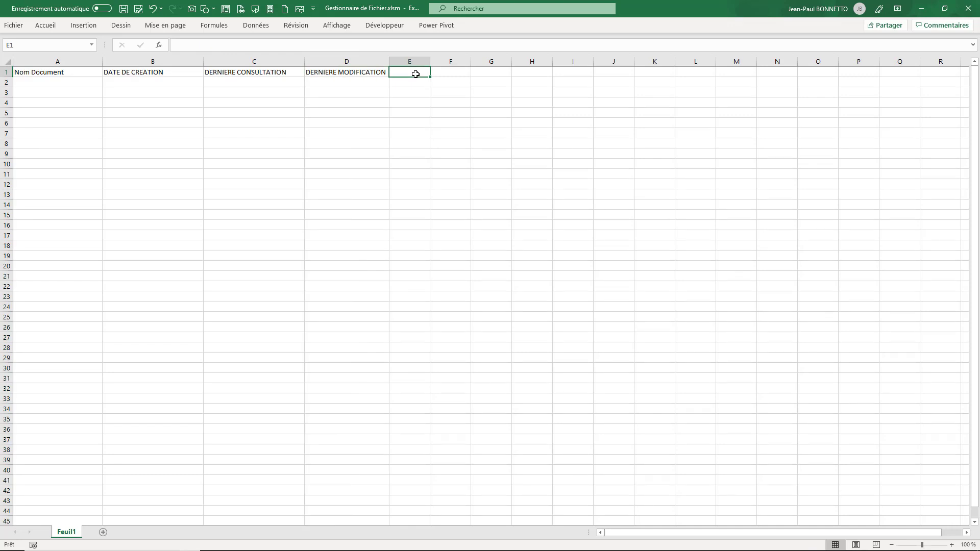
text(NOM DU)
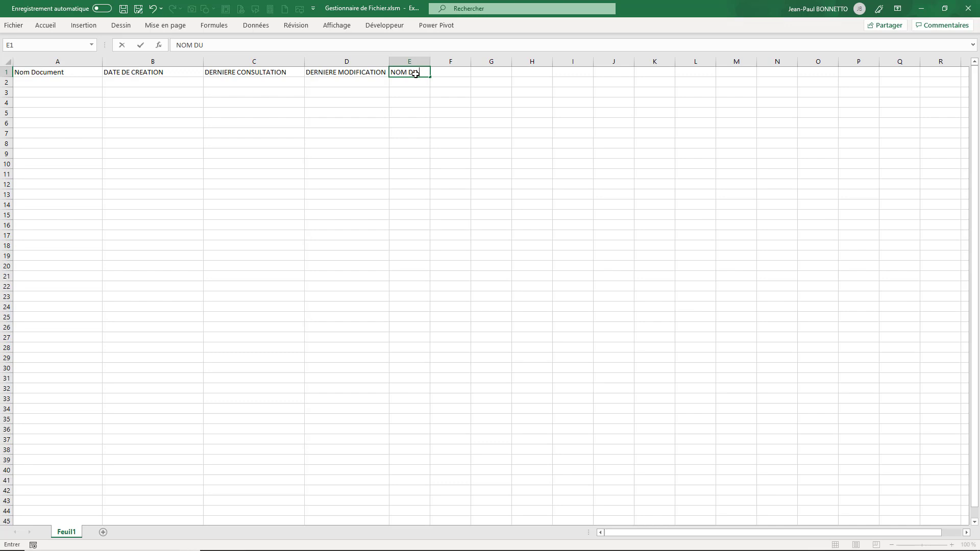
text( DOSS)
text(IER)
Start retyping cell A1 as NOM DU FICHIER.
click(56, 73)
text(NOM DU FIHCI)
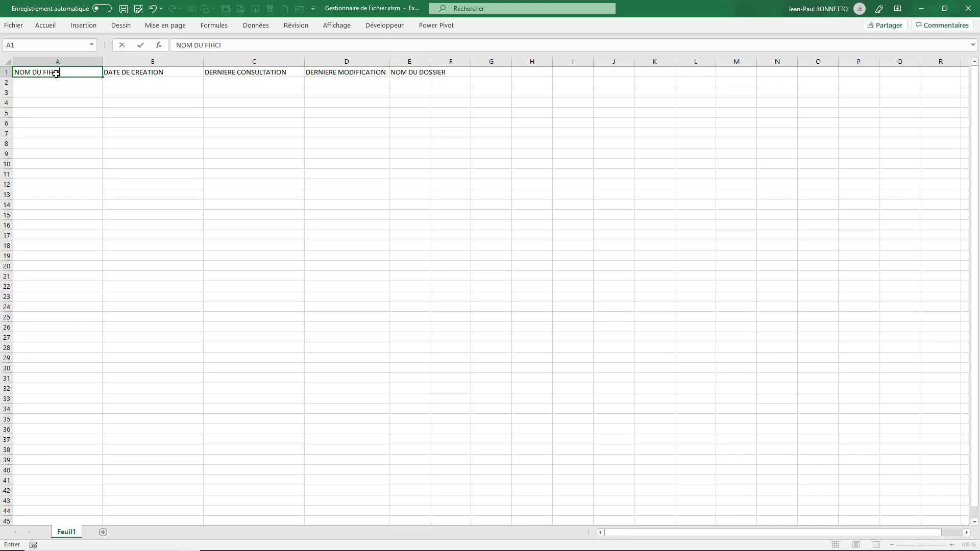
key(BackSpace)
key(BackSpace)
key(BackSpace)
Finish the NOM DU FICHIER header, widen columns D and E, and narrow column F into a spacer.
text(CH)
text(IER)
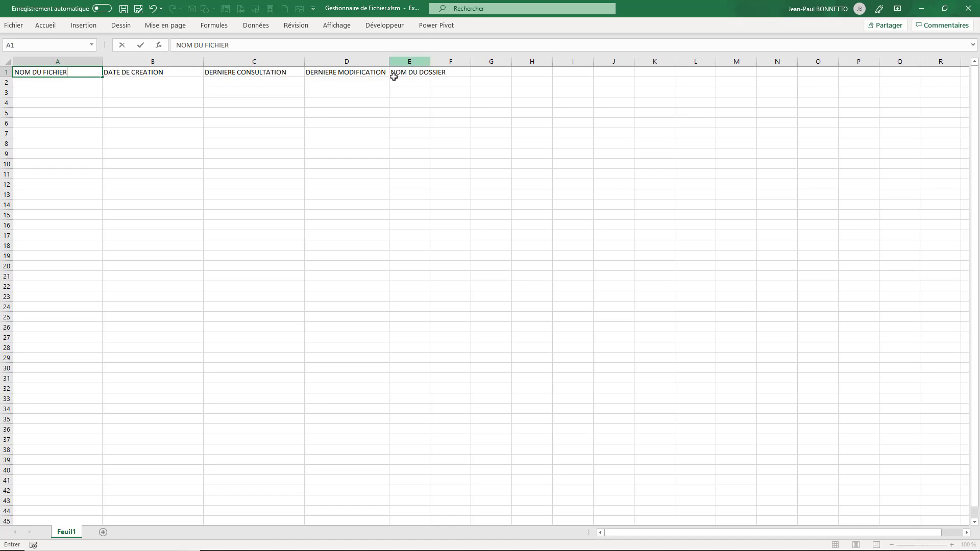
drag(385, 62, 478, 60)
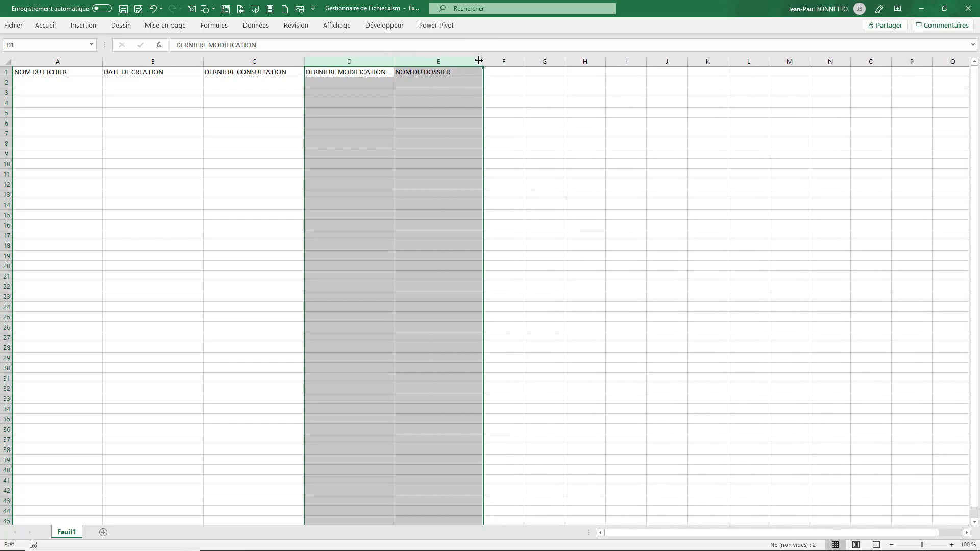
click(508, 81)
drag(525, 60, 499, 84)
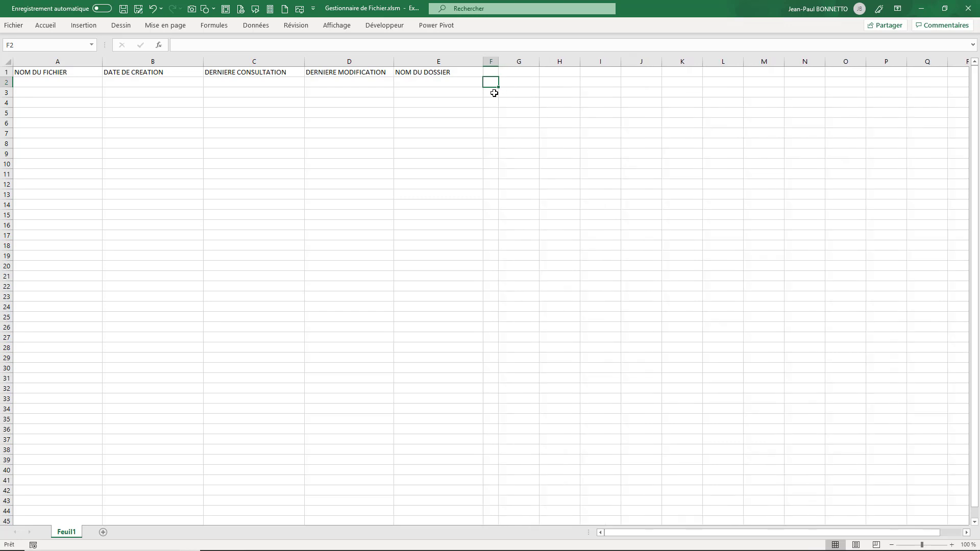
Merge and centre G3:P5 and make its text orange.
click(523, 72)
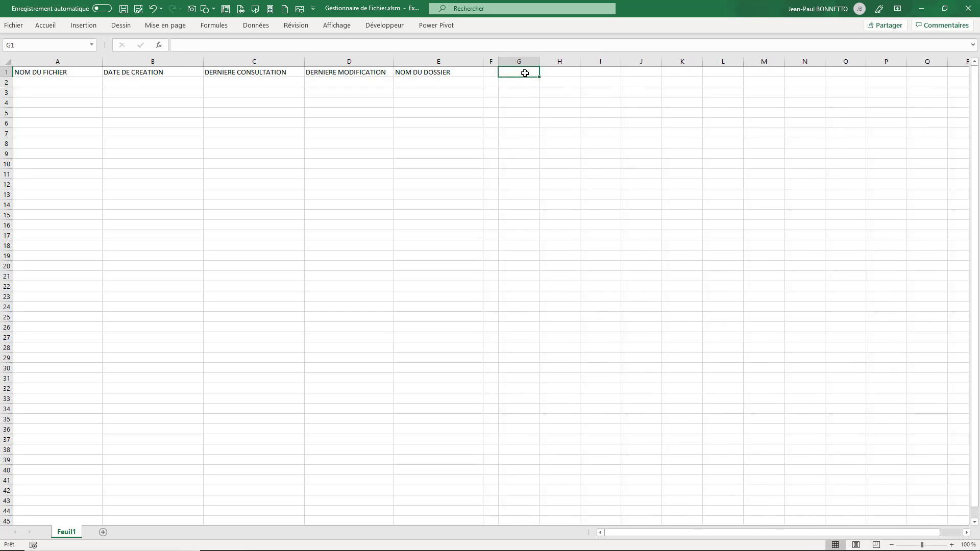
drag(531, 92, 772, 95)
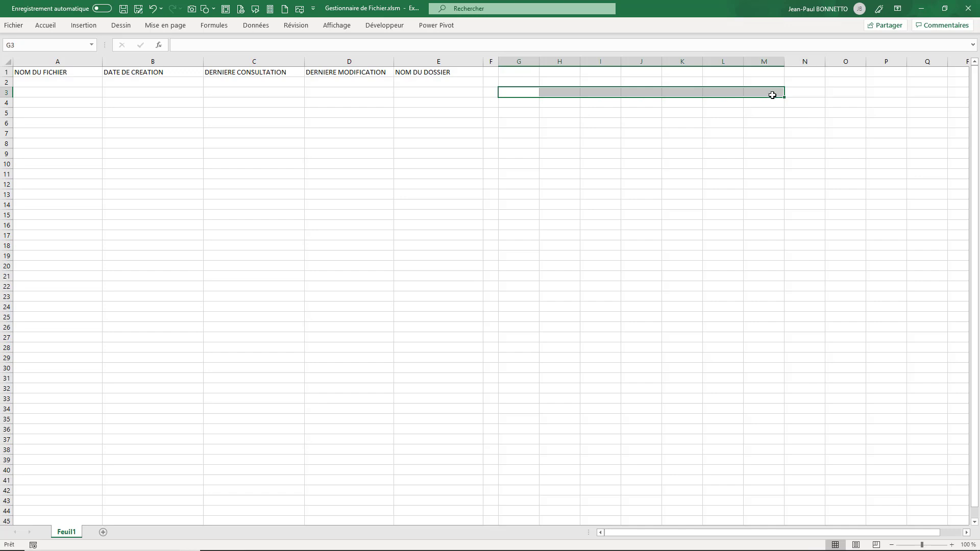
click(618, 193)
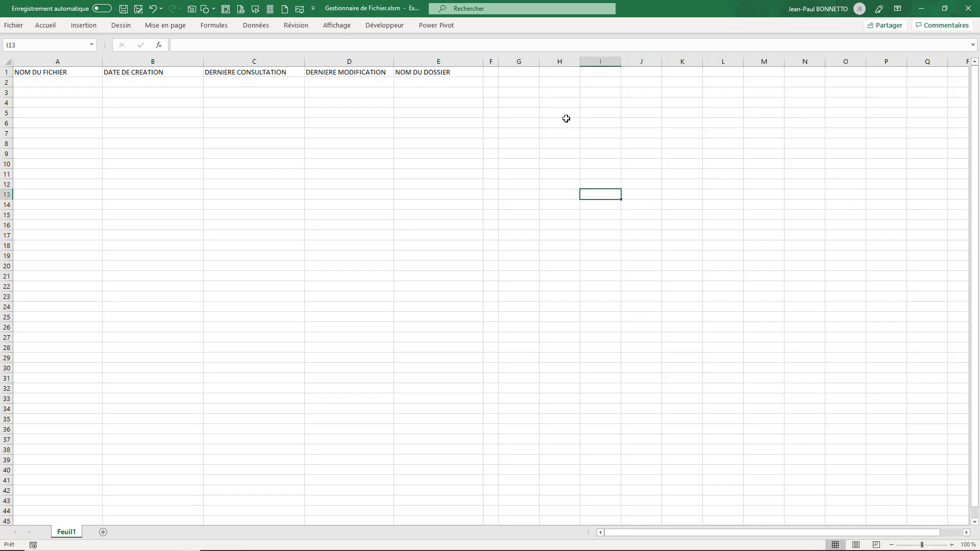
click(516, 92)
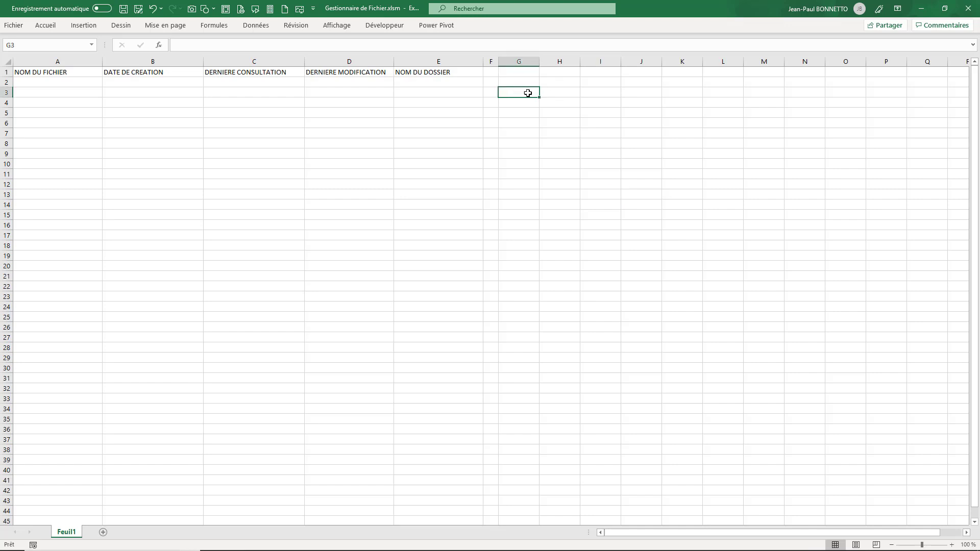
drag(527, 93, 876, 110)
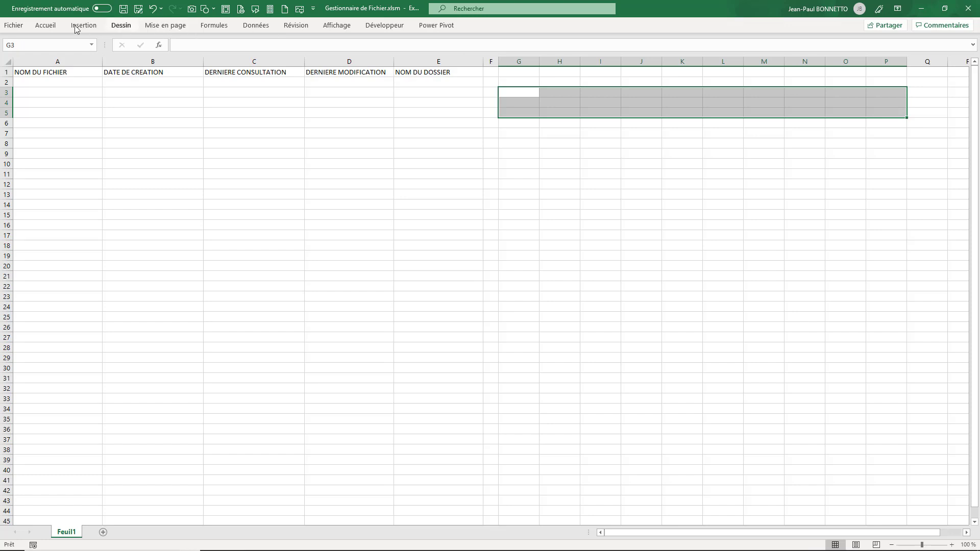
click(46, 25)
click(342, 61)
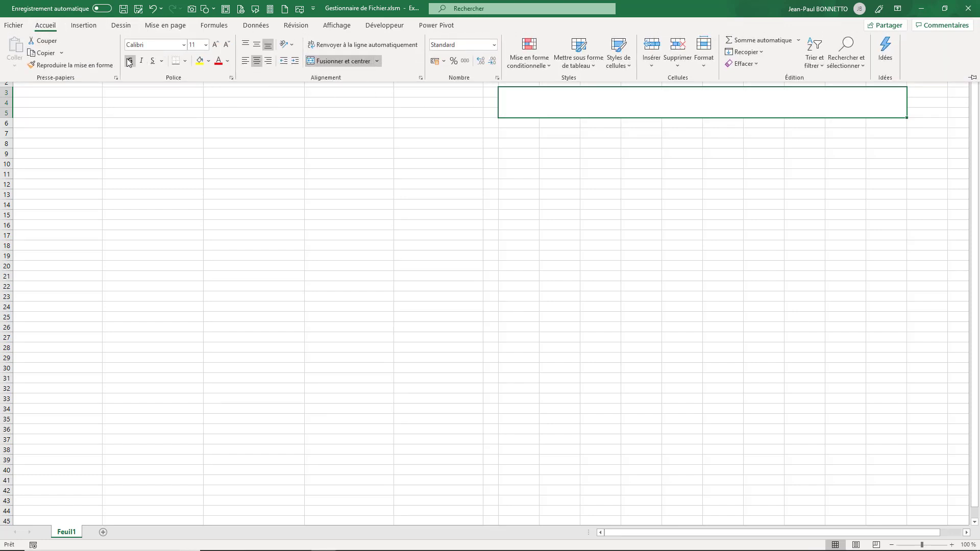
click(228, 61)
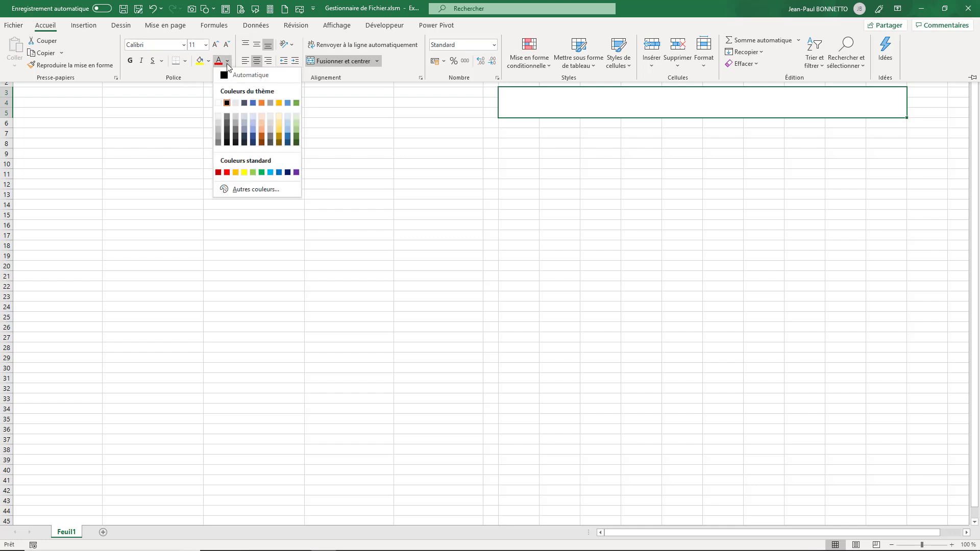
click(261, 103)
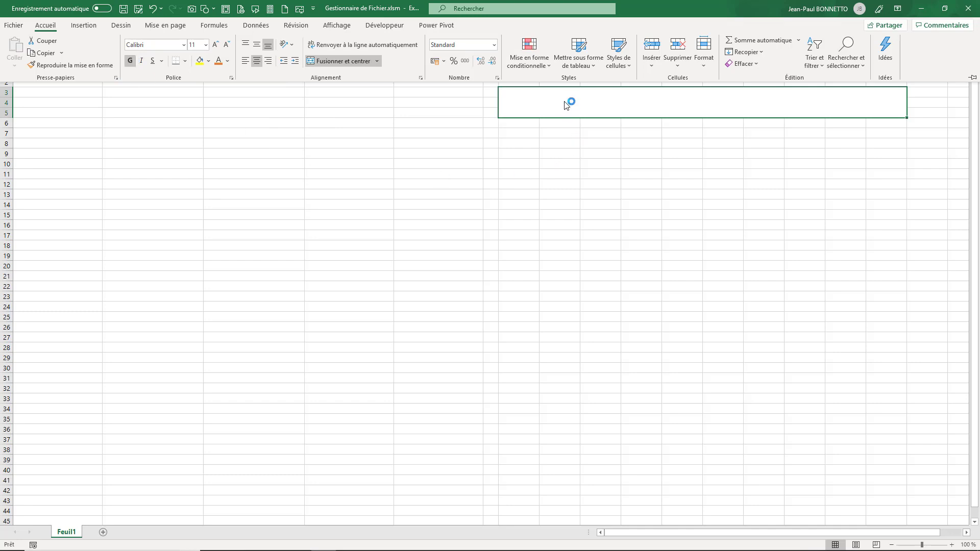
Merge and centre G1 through P1.
drag(525, 72, 883, 66)
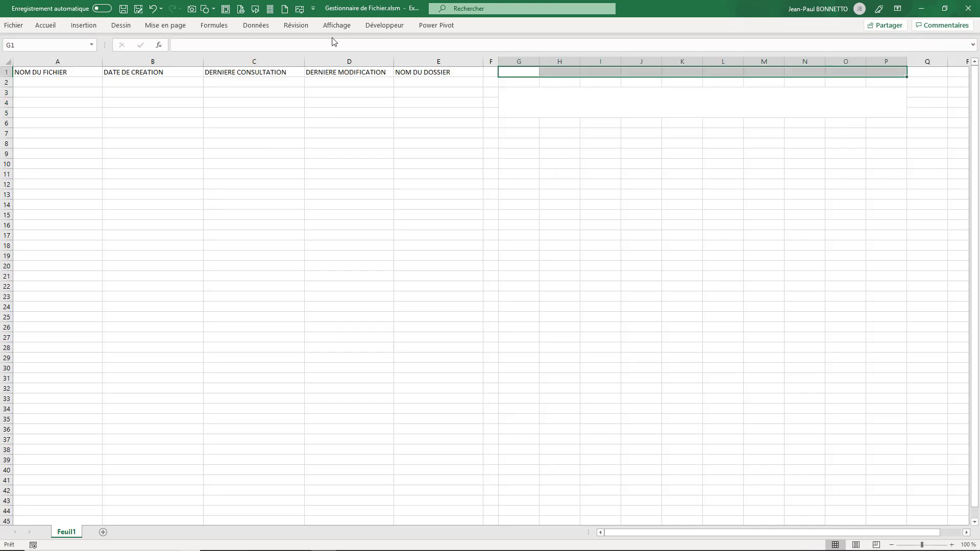
click(83, 25)
click(46, 25)
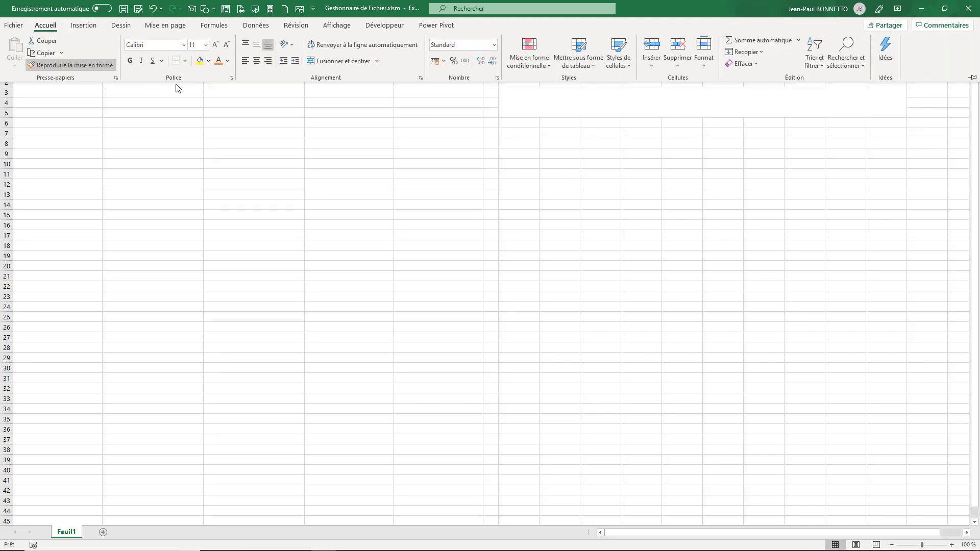
click(330, 63)
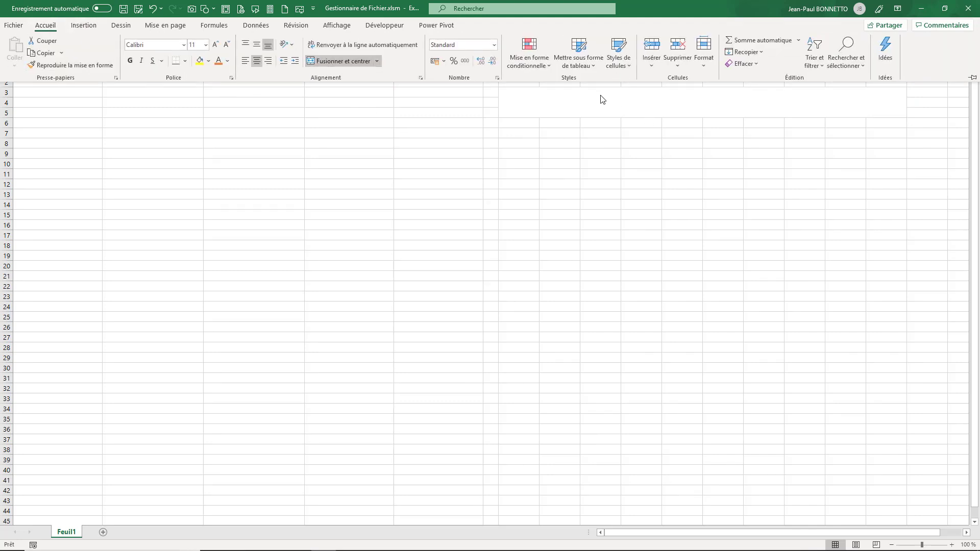
click(567, 161)
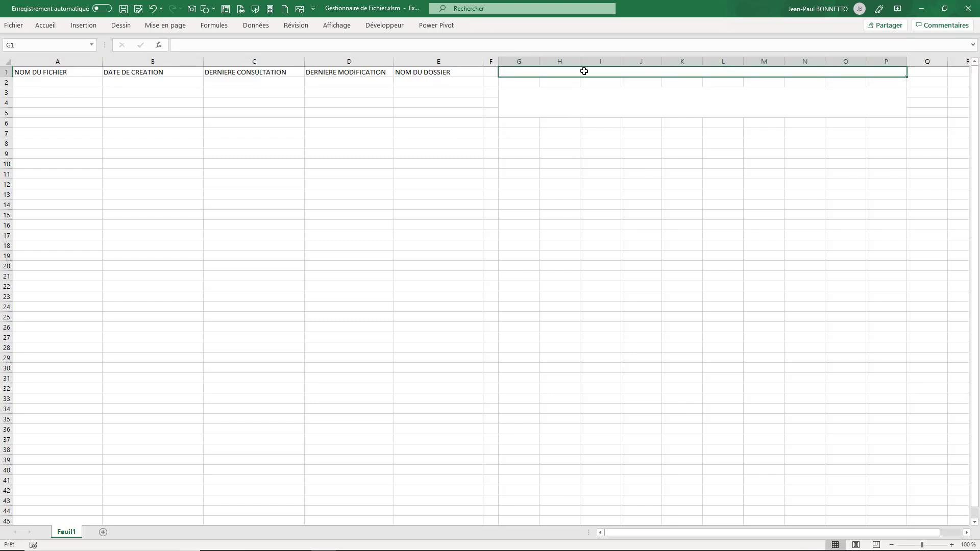
Enter the CHOIX DU DOSSIER title in the merged G1:P1 cell and copy it to G8:P8.
text(CH)
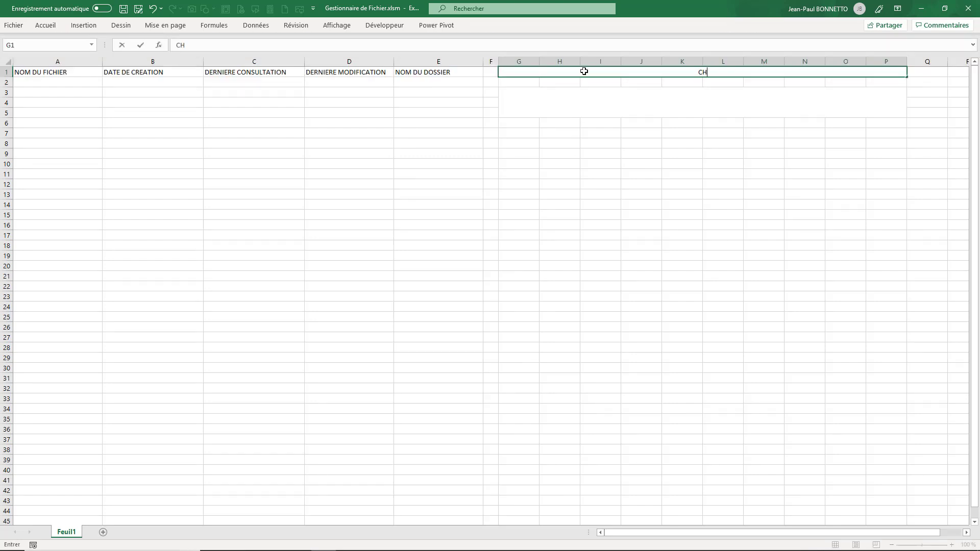
text(OIX DU DOSSI)
text(ER)
click(575, 147)
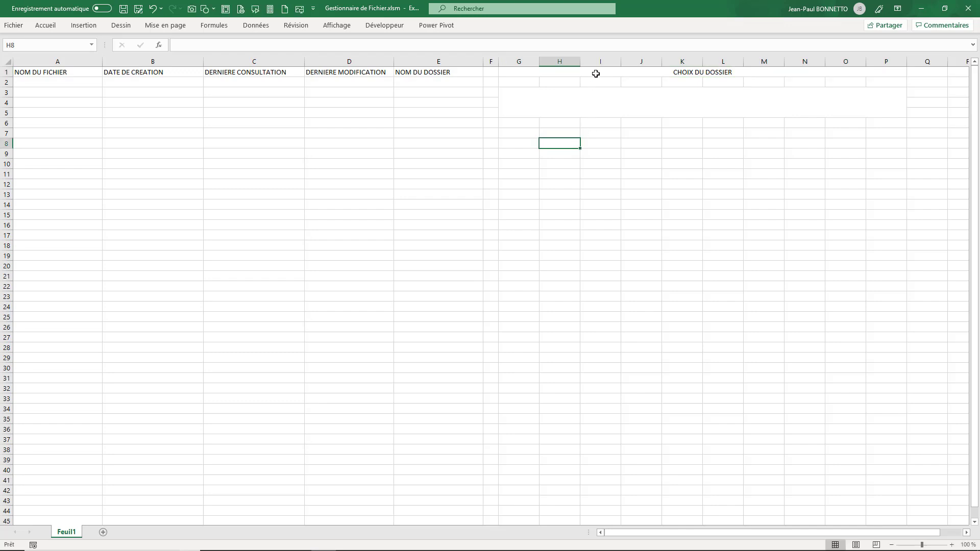
click(595, 72)
key(ctrl+c)
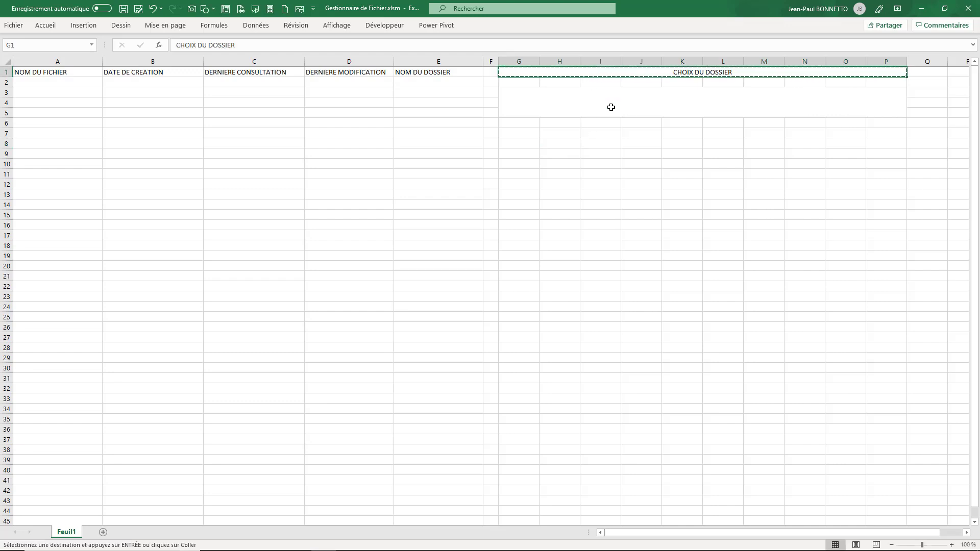
click(525, 157)
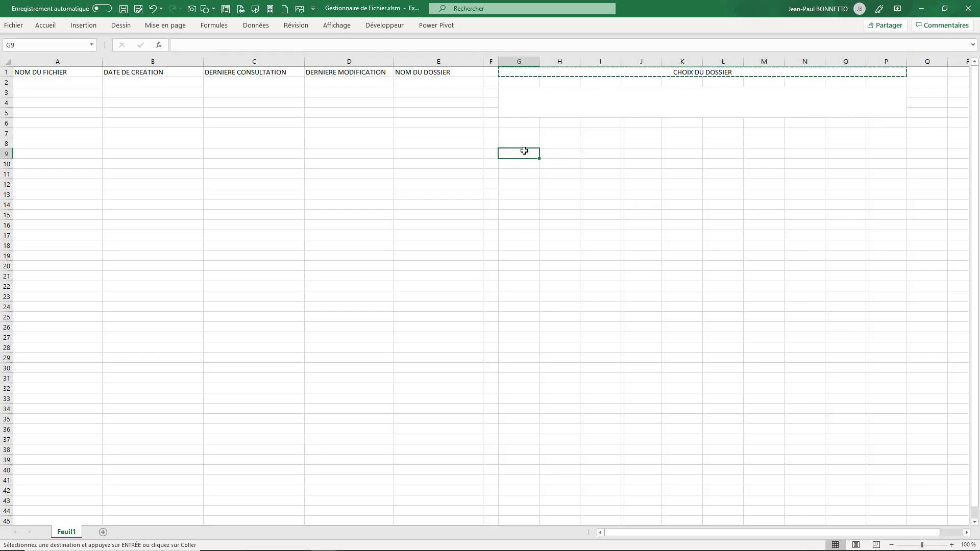
click(522, 142)
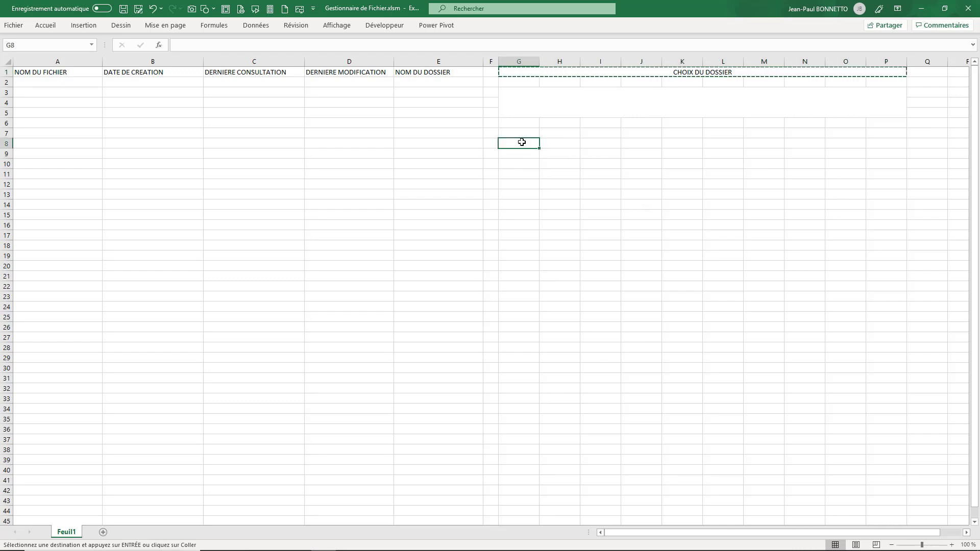
key(ctrl+v)
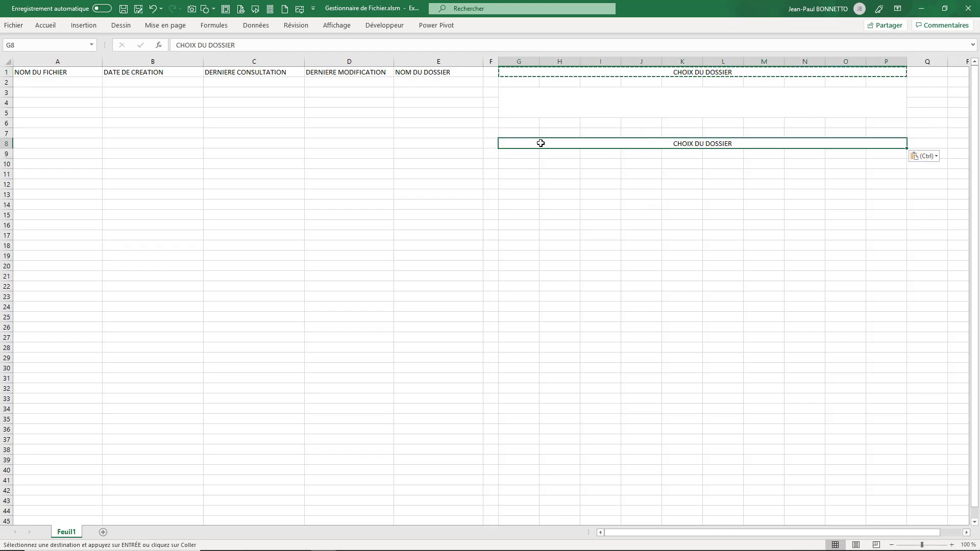
Replace the G8 text with NOMBRE DE FICHIERS TROUVES.
key(Escape)
text(NO)
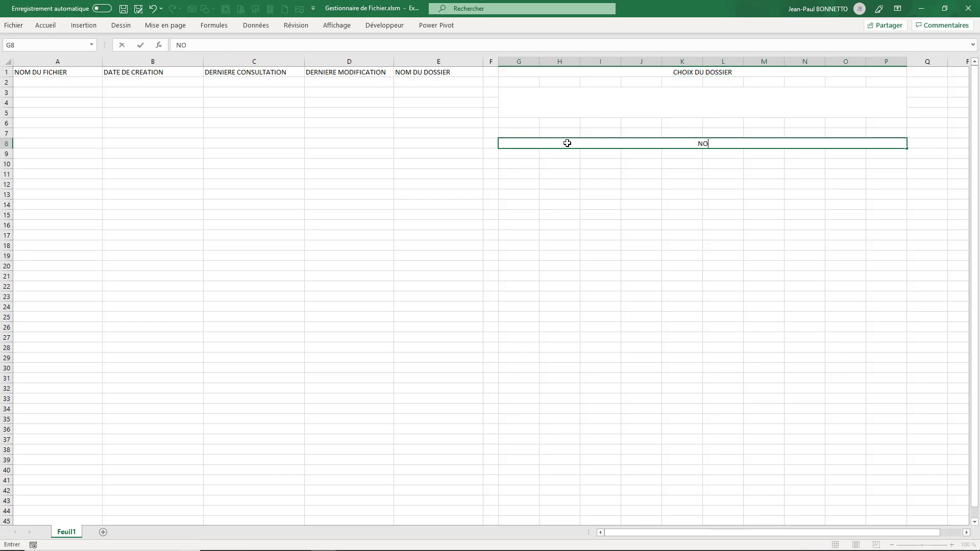
text(M)
text(BRE DE )
text(FIC)
text(HIERS TROUV)
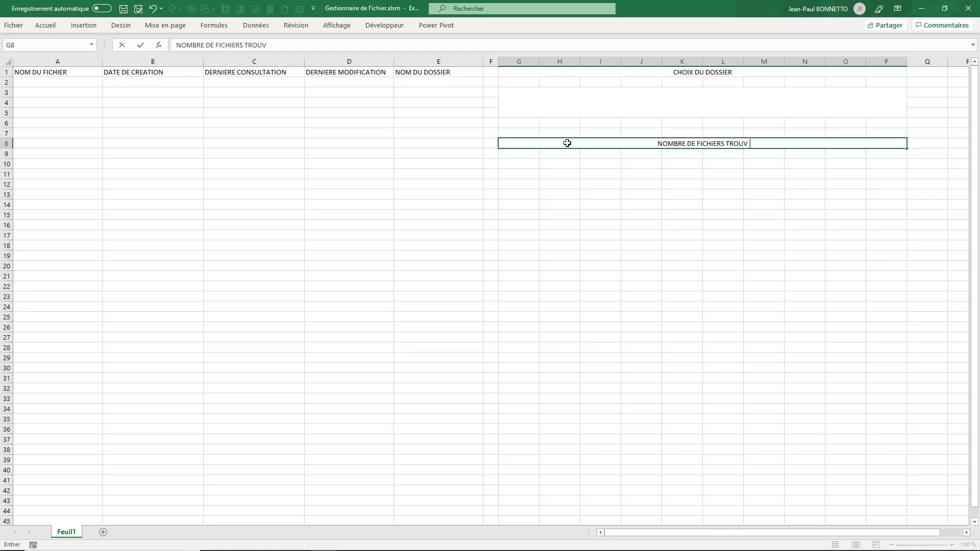
text(ES)
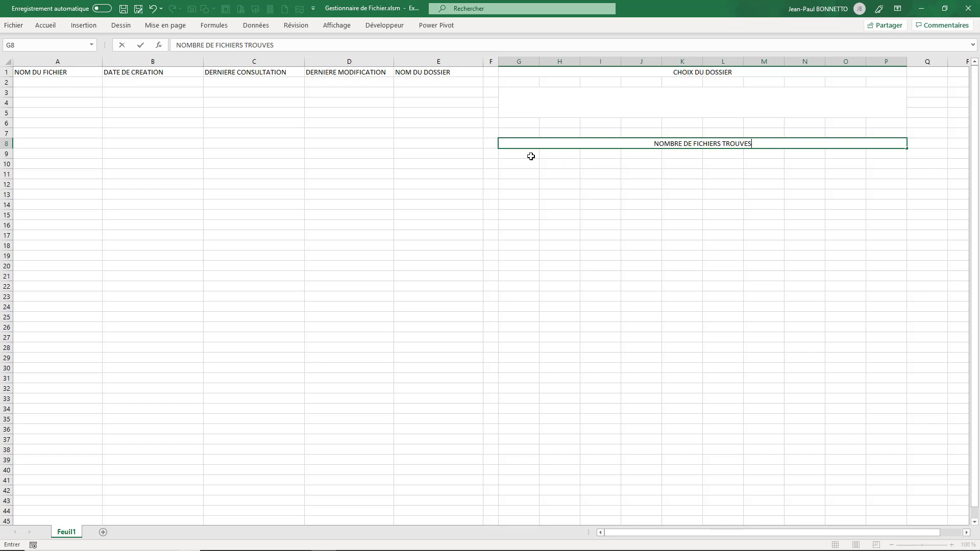
click(528, 156)
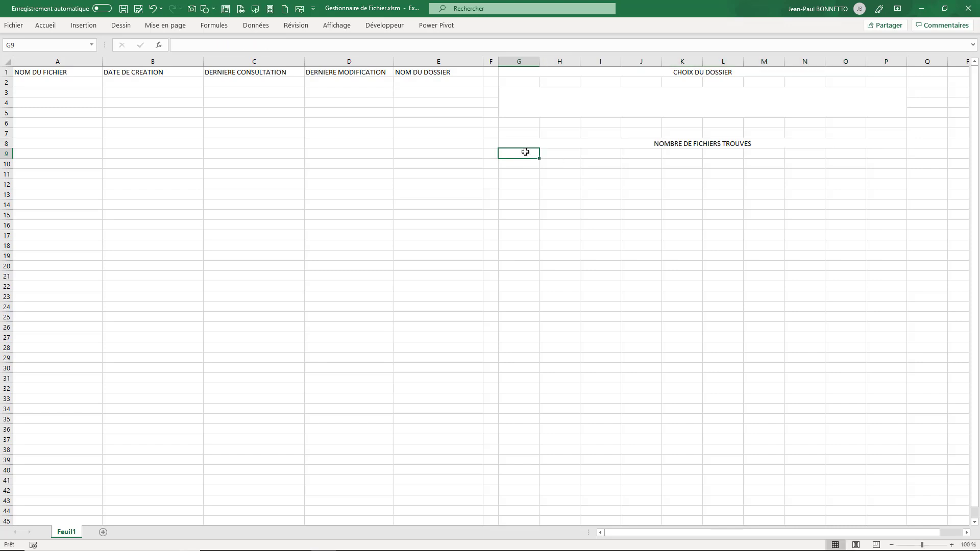
Merge and centre I9:N13 with middle alignment, bold, and the Agency FB font.
click(608, 155)
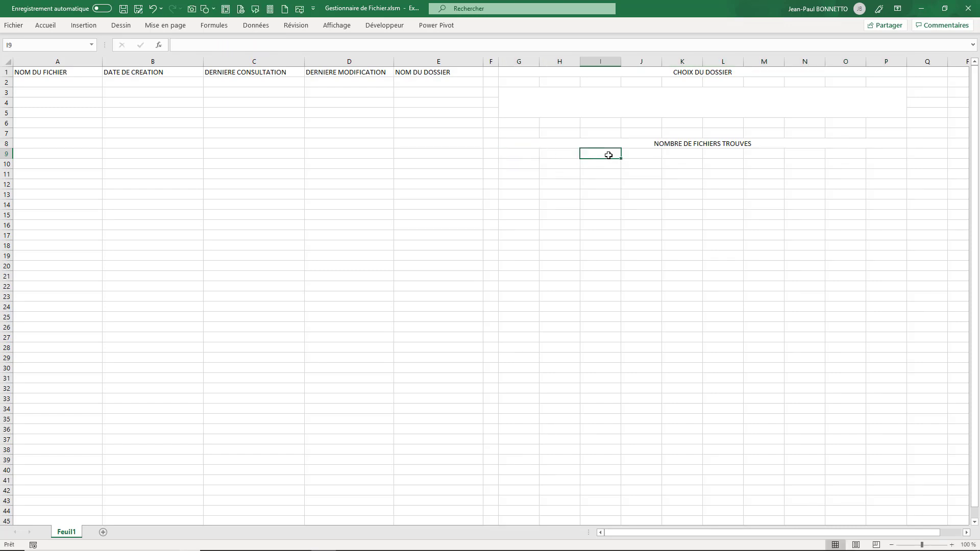
mouse_move(608, 155)
mouse_down()
mouse_move(755, 162)
mouse_move(805, 176)
mouse_move(802, 194)
mouse_up()
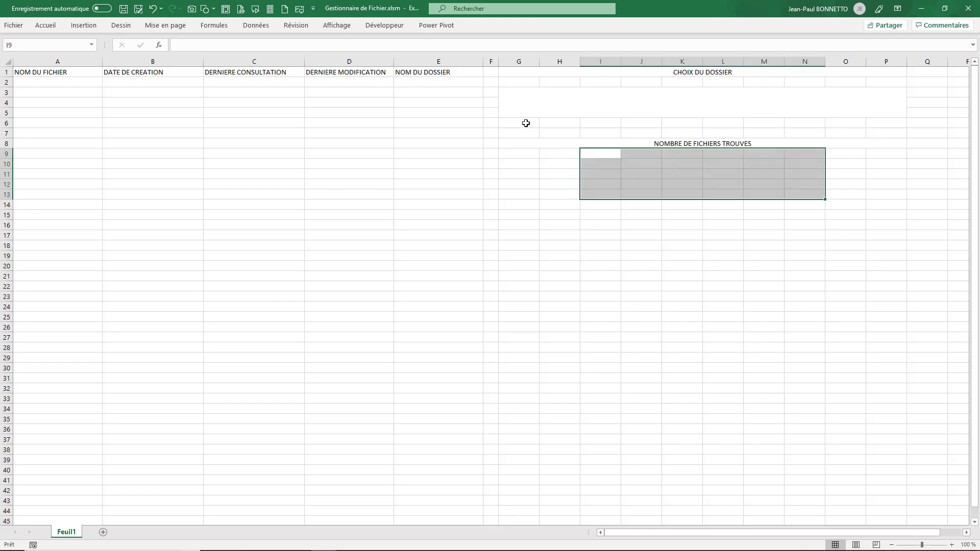
click(45, 27)
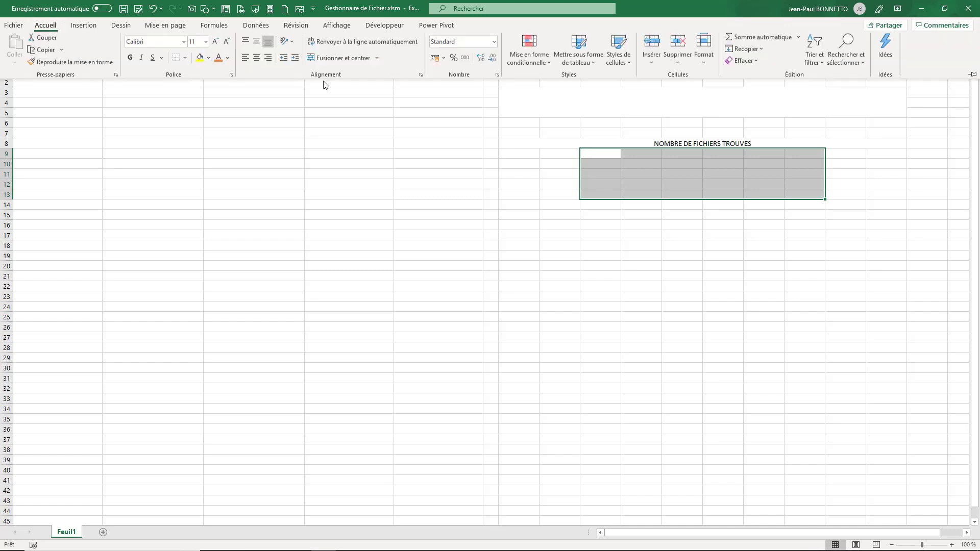
click(345, 64)
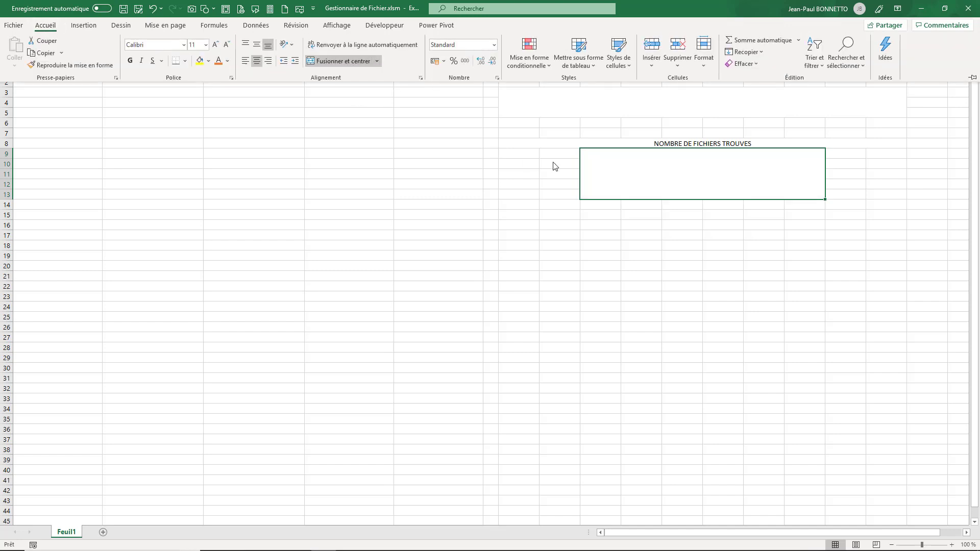
click(257, 44)
click(131, 61)
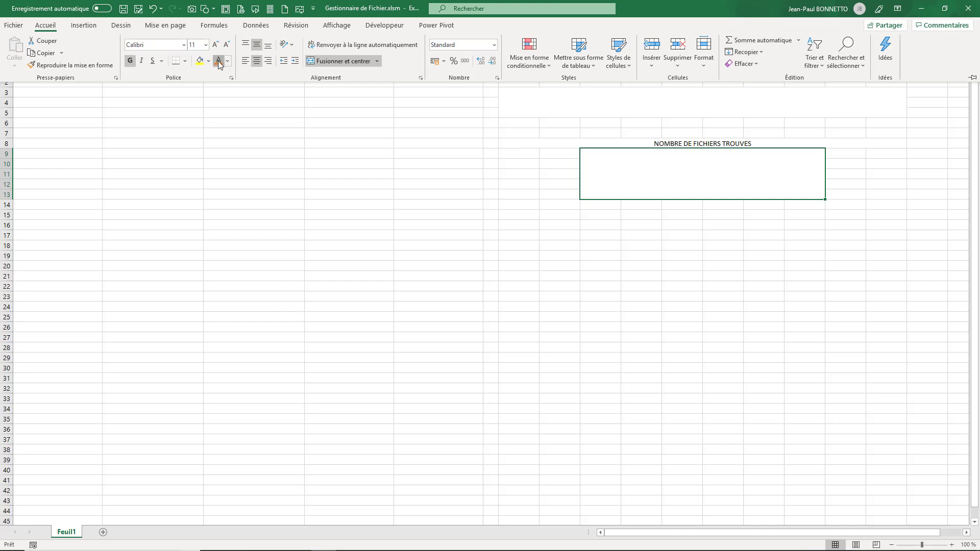
click(183, 47)
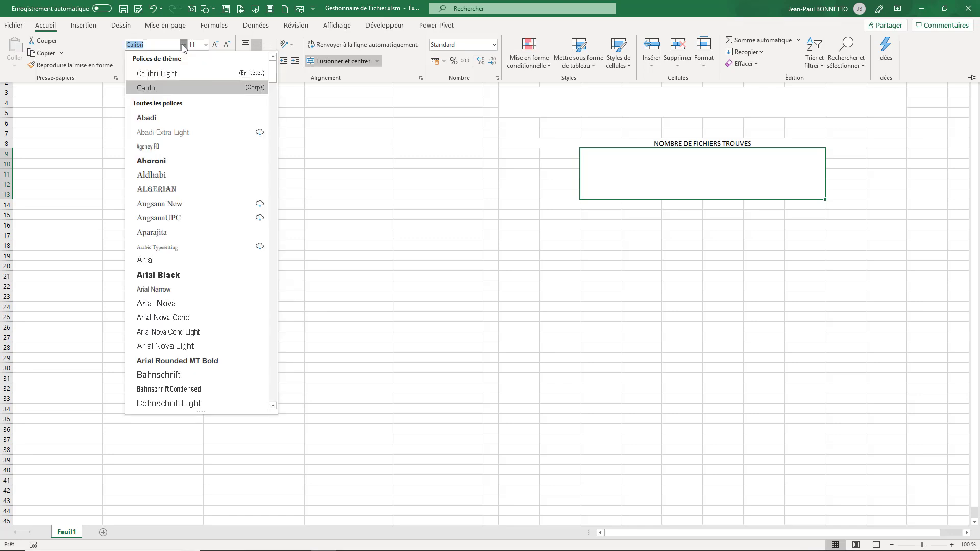
click(153, 146)
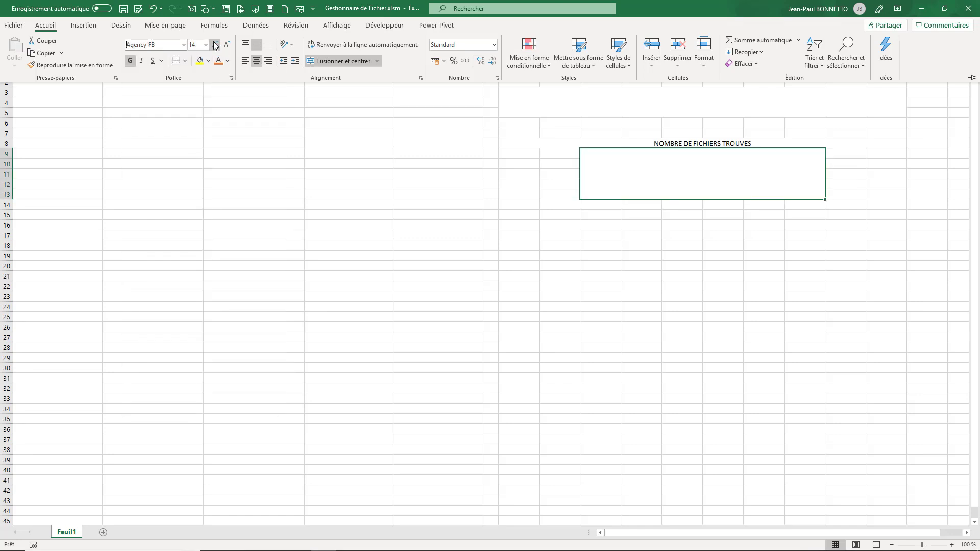
click(687, 253)
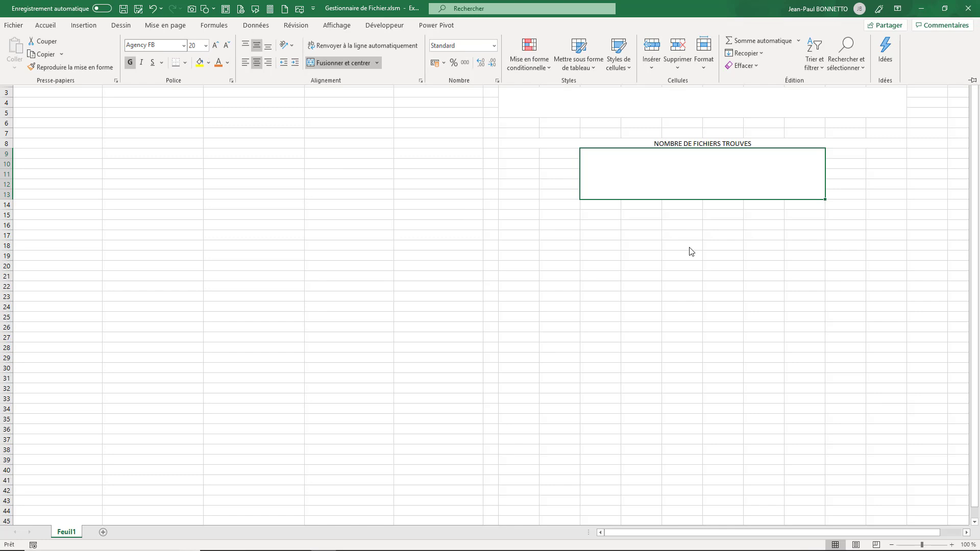
Enter 5 in the merged box and enlarge its font to size 48.
text(5)
key(Return)
click(669, 171)
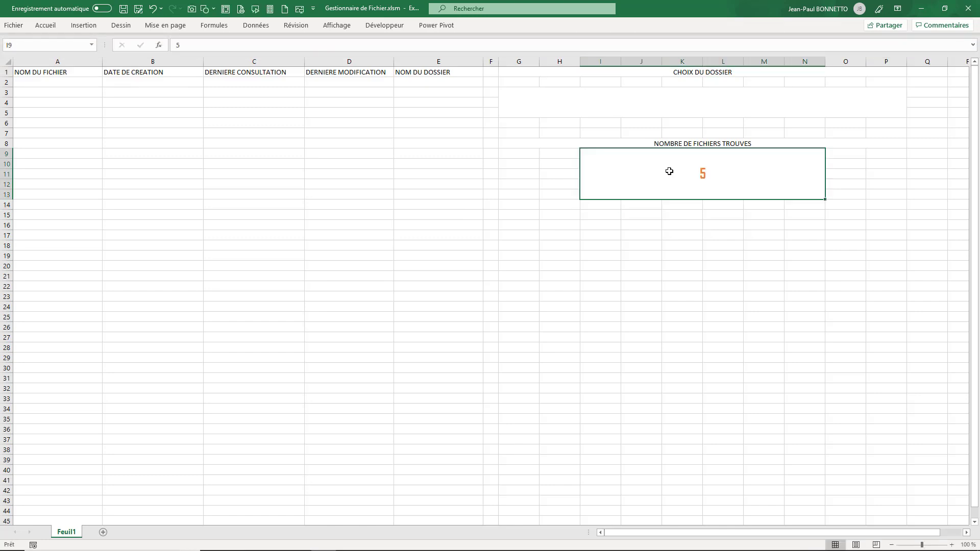
click(46, 25)
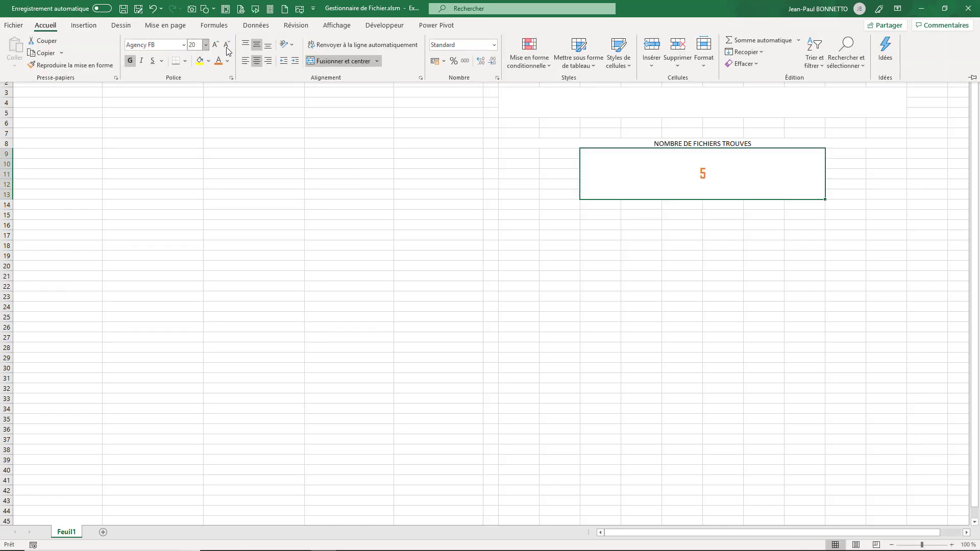
click(215, 44)
click(214, 44)
click(215, 44)
click(215, 44)
click(215, 44)
click(215, 44)
click(226, 44)
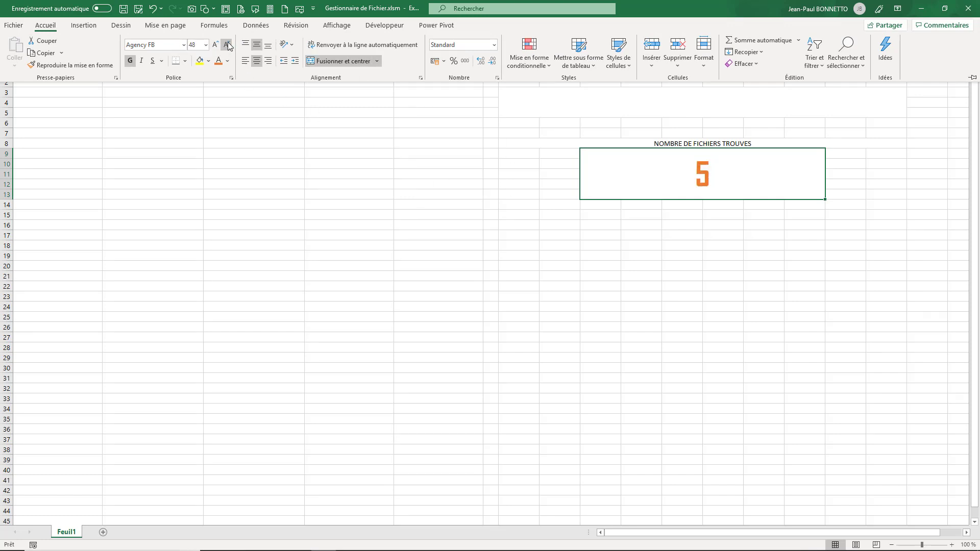
click(227, 45)
click(623, 210)
Put sample text 'gfdgfd' in folder box G3, centre it vertically and enlarge its font.
click(647, 143)
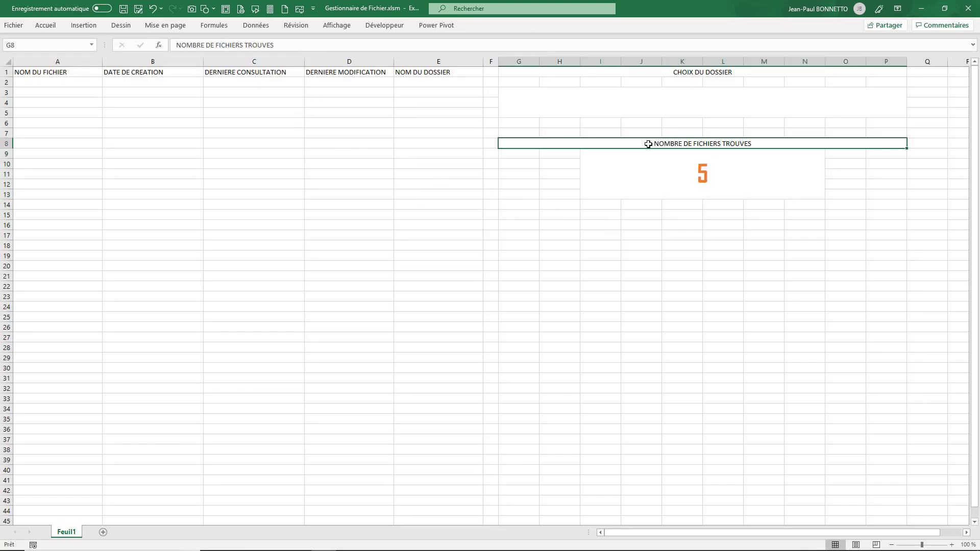
click(656, 100)
text(gfdgfd)
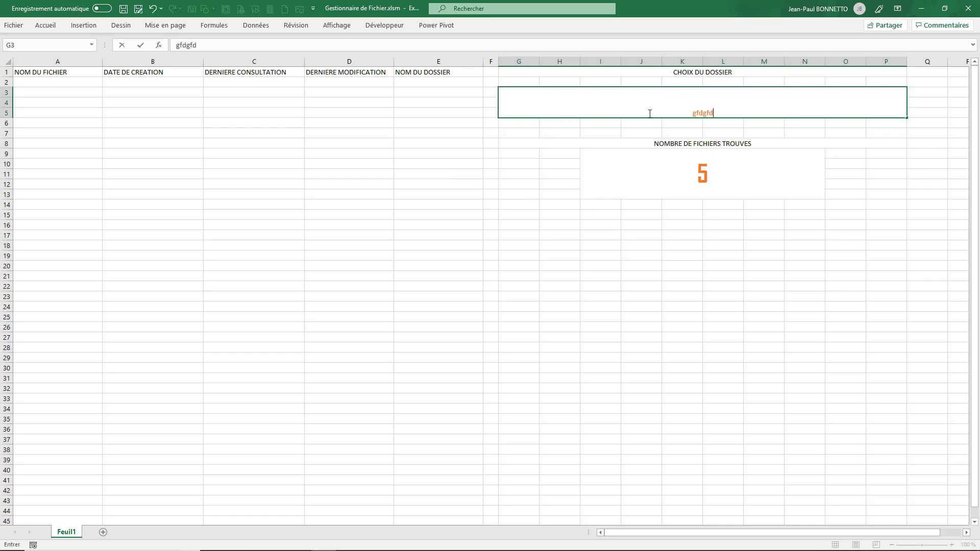
click(715, 326)
click(674, 107)
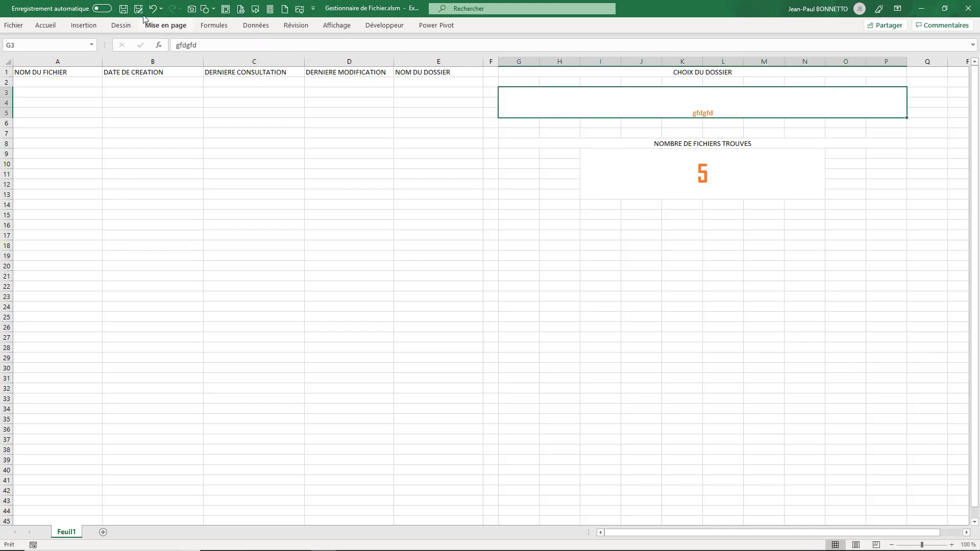
double_click(45, 25)
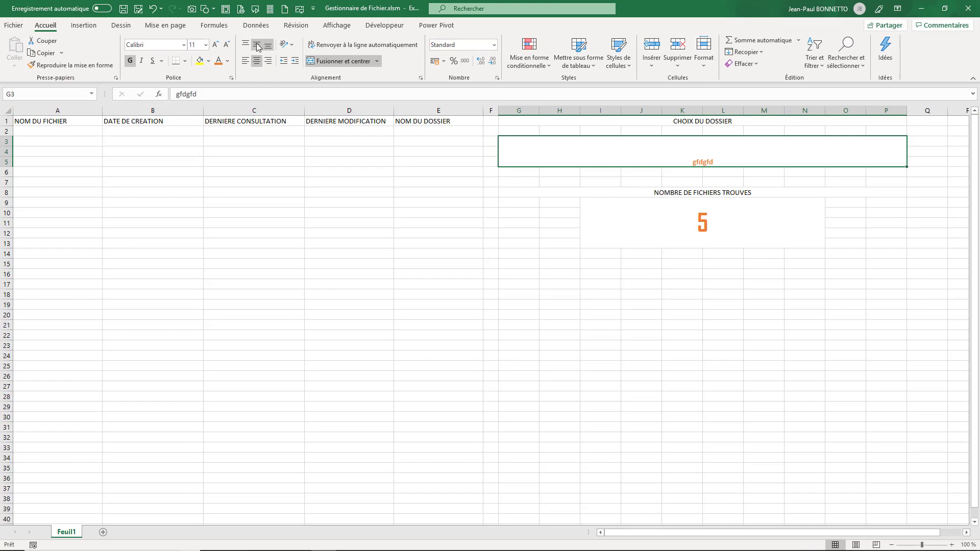
click(257, 44)
click(215, 44)
click(214, 45)
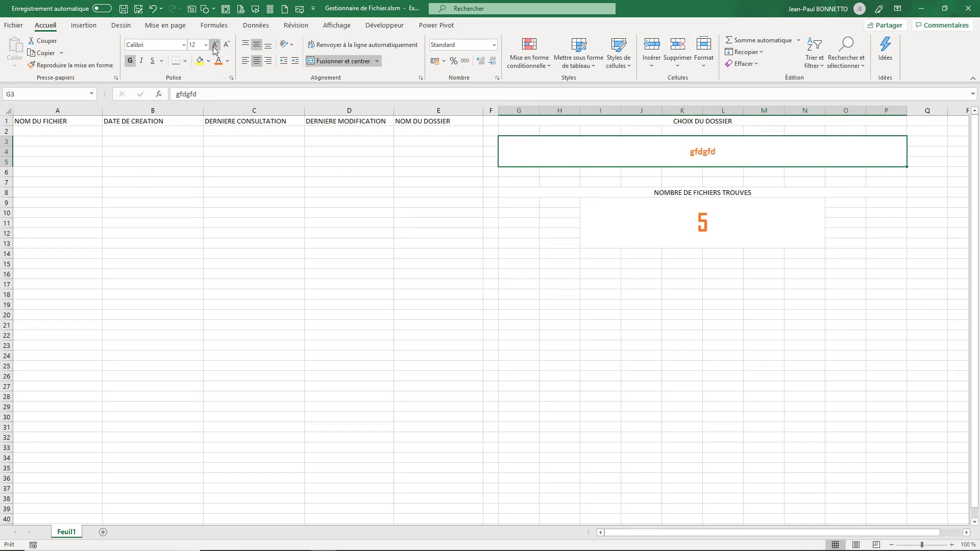
Make the CHOIX DU DOSSIER title and the NOMBRE DE FICHIERS TROUVES label bold.
click(700, 121)
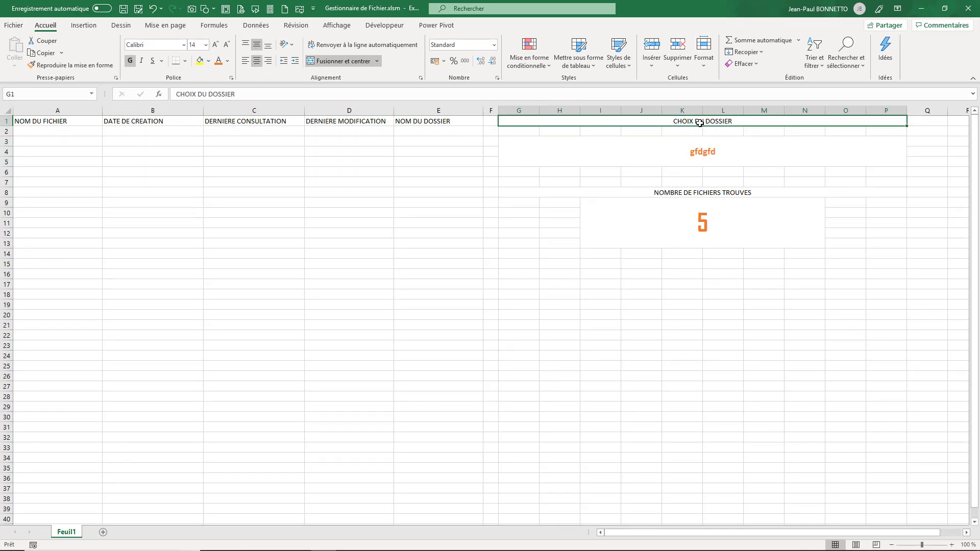
click(130, 61)
click(686, 193)
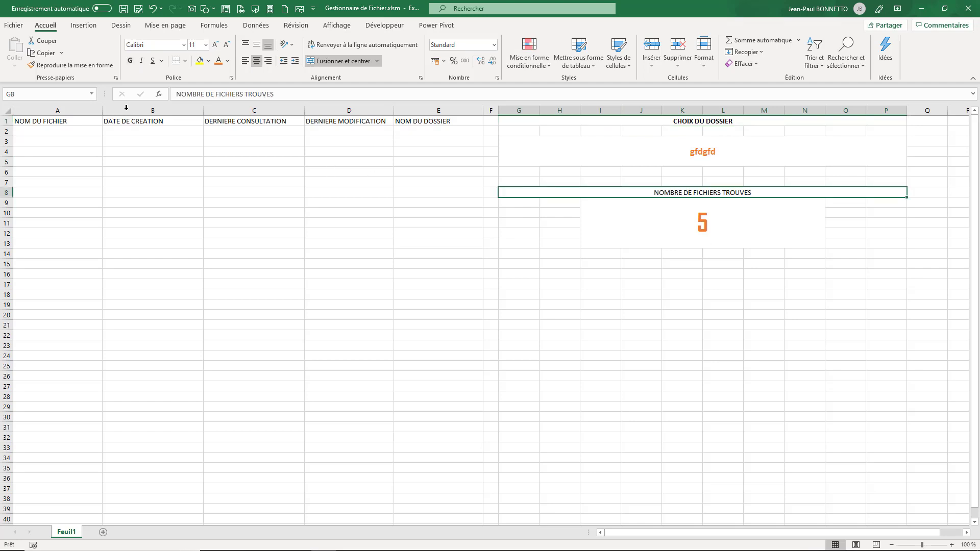
click(131, 61)
click(646, 311)
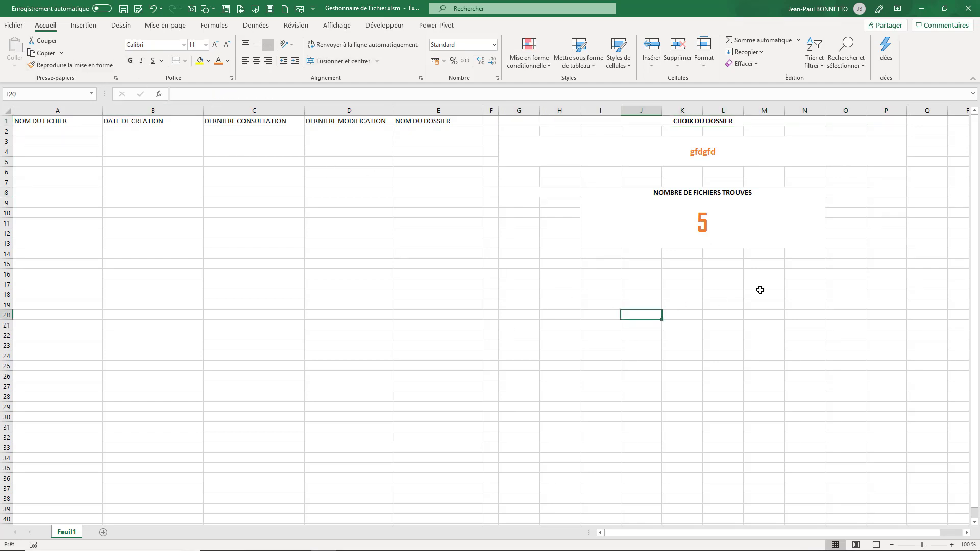
click(759, 292)
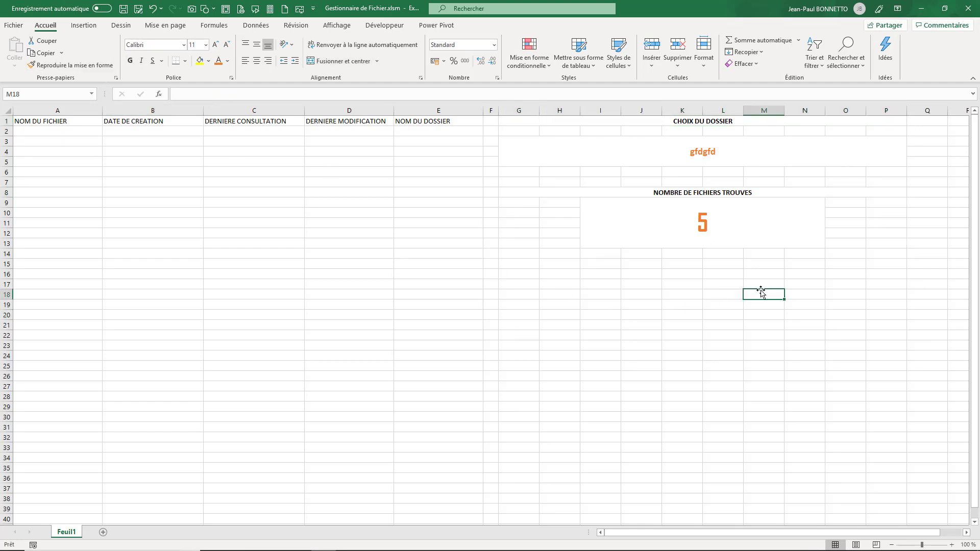
click(48, 132)
click(590, 313)
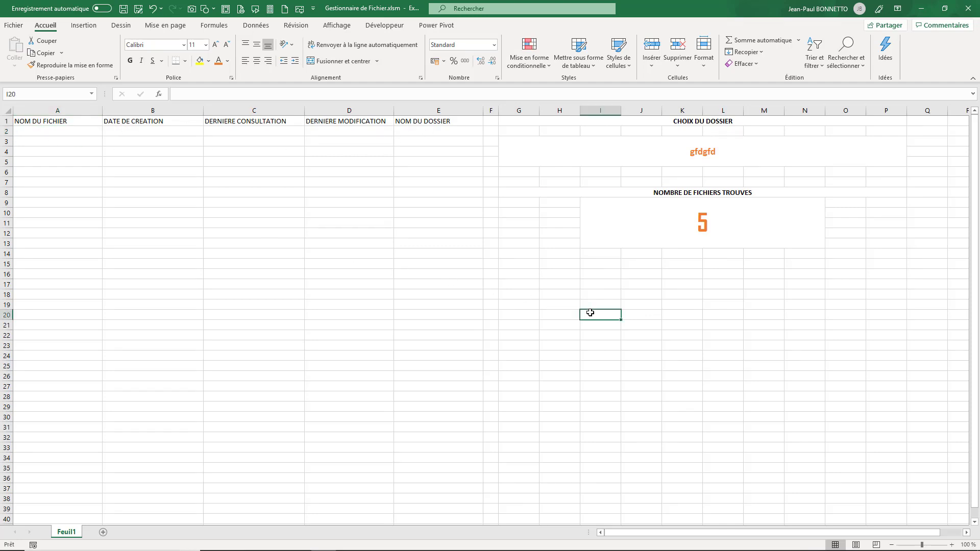
click(488, 110)
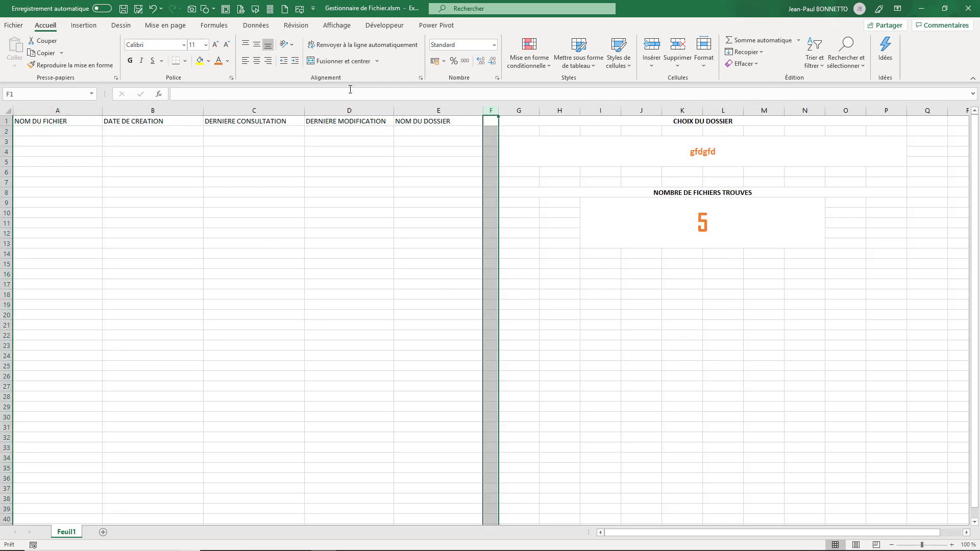
click(208, 60)
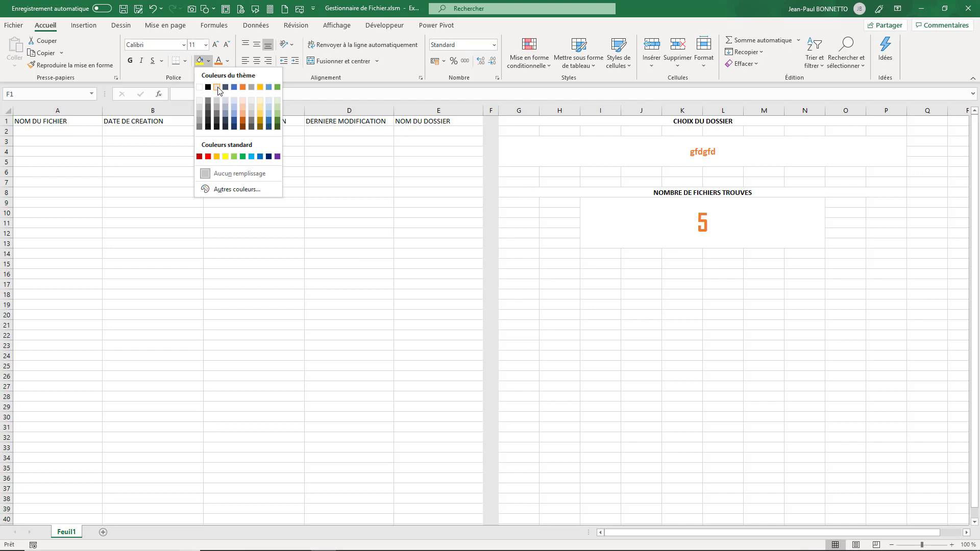
click(218, 94)
click(531, 295)
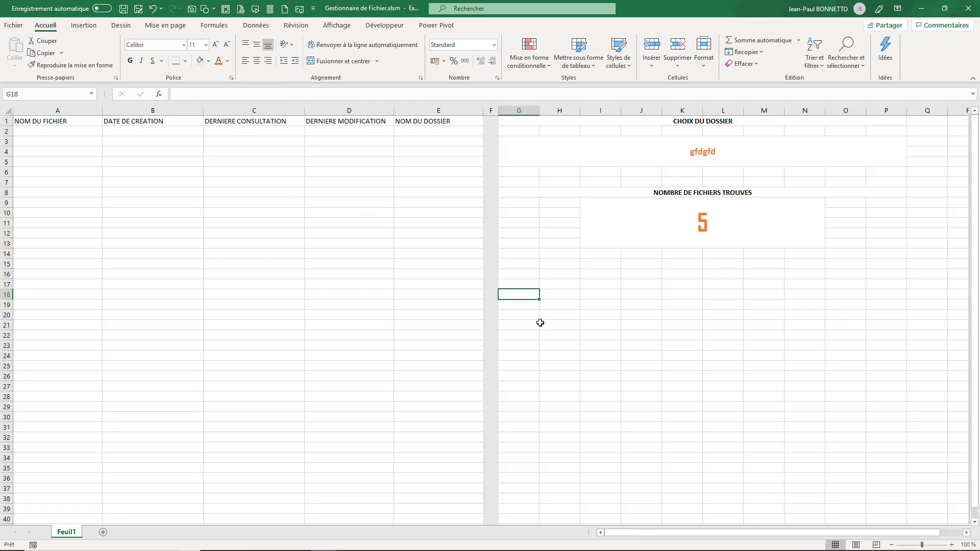
mouse_move(71, 132)
mouse_down()
mouse_move(459, 425)
mouse_move(452, 487)
mouse_up()
click(635, 343)
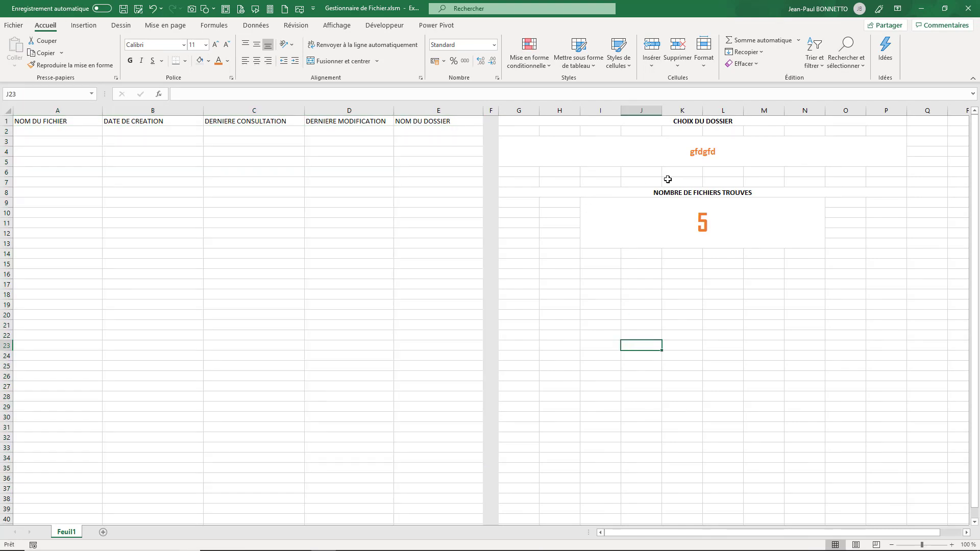
click(666, 152)
drag(564, 298, 875, 457)
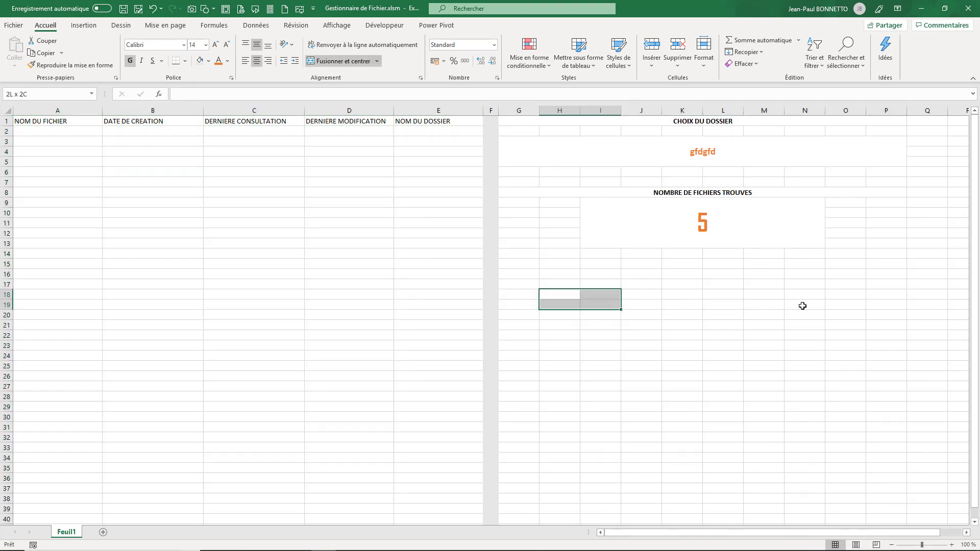
click(663, 334)
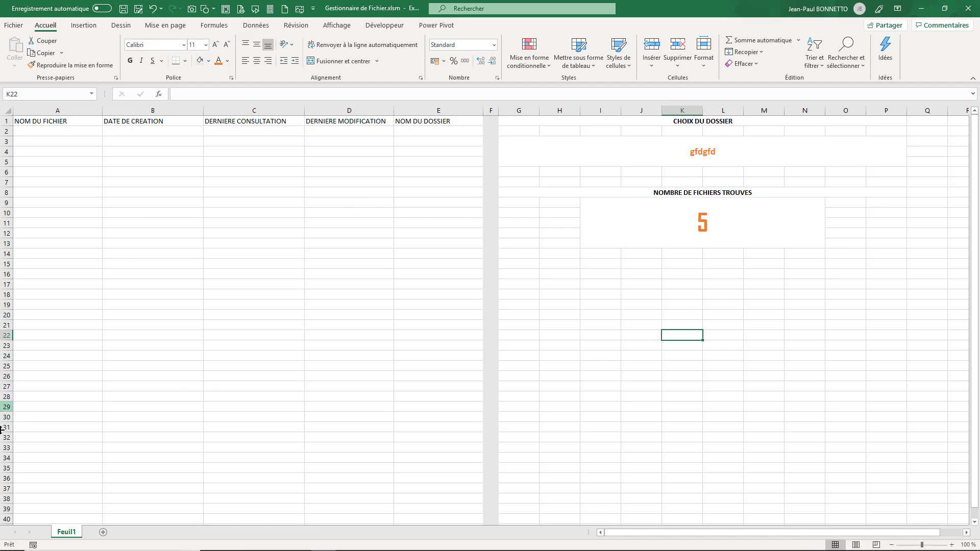
Rename sheet Feuil1 to 'LISTE DES FICHIERS' and save Gestionnaire de Fichier.xlsm.
double_click(70, 532)
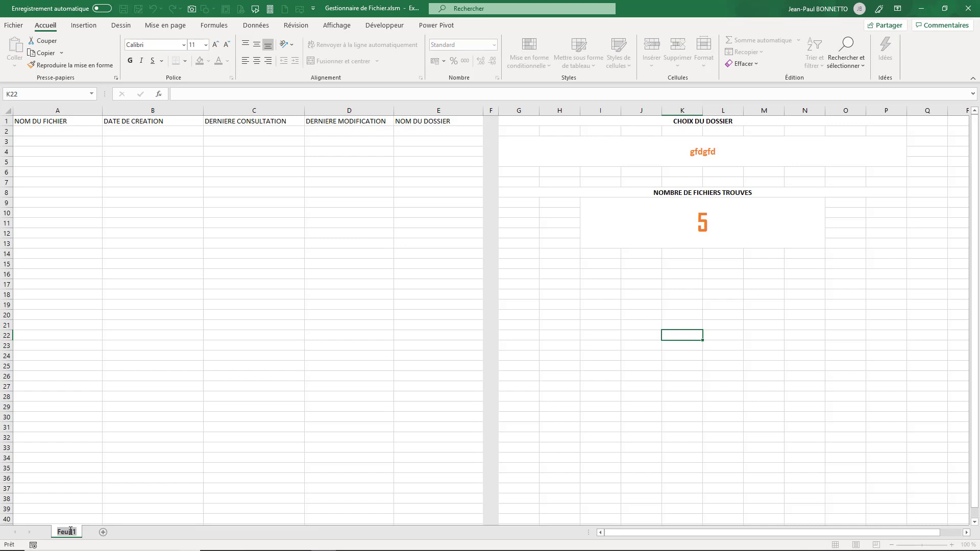
text(GE)
text(ST)
key(BackSpace)
key(BackSpace)
key(BackSpace)
key(BackSpace)
text(LI)
text(STE DES FI)
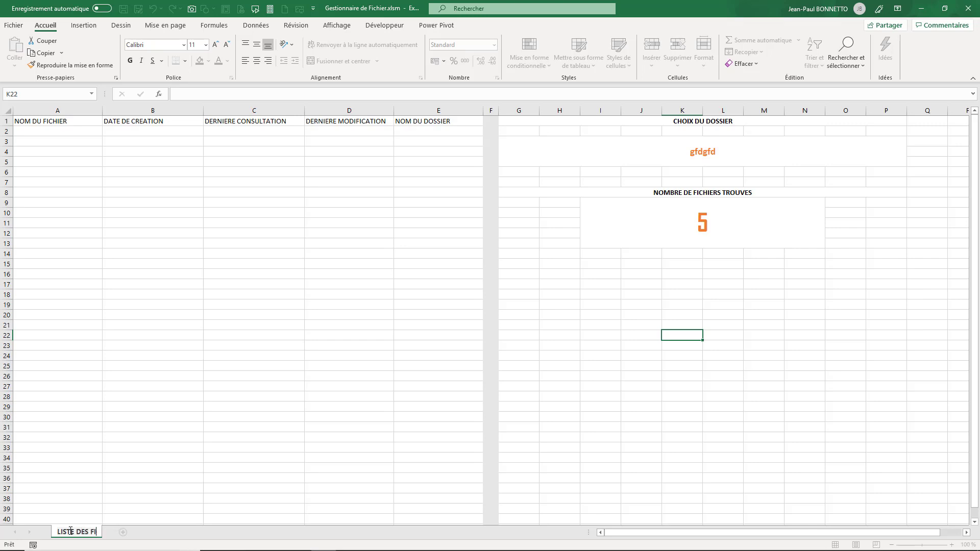
text(CHIERS)
key(Return)
click(175, 324)
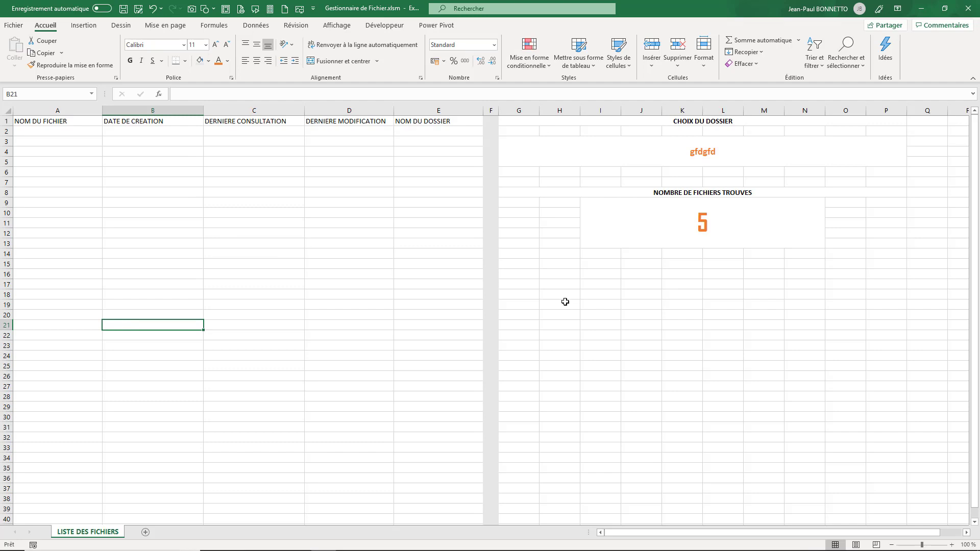
click(123, 9)
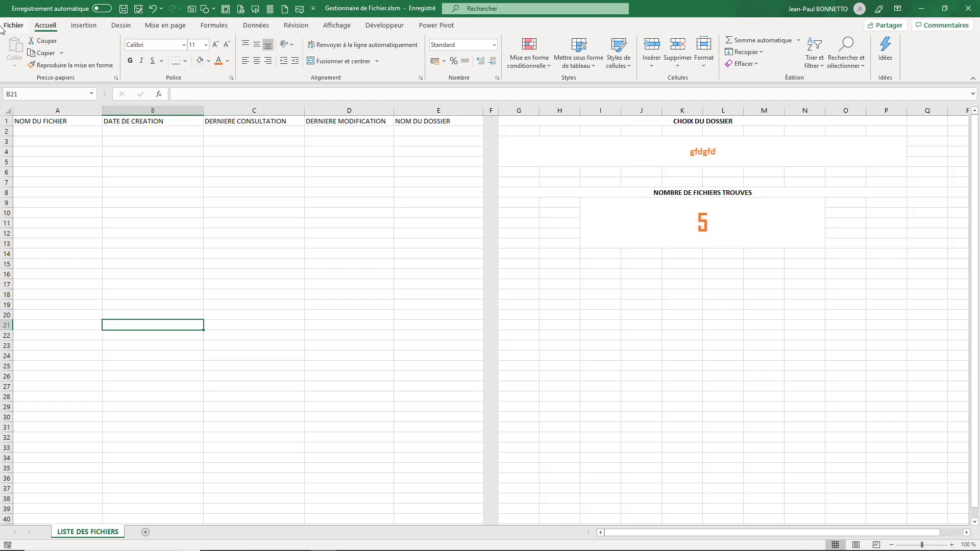
Keep the Développeur tab checked in Personnaliser le ruban options and display its tools.
click(380, 27)
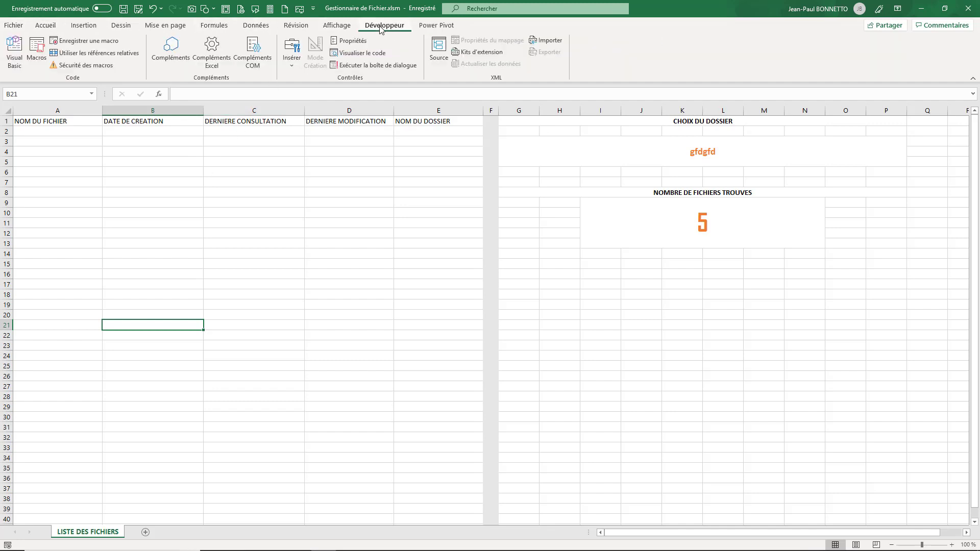
right_click(631, 52)
click(657, 86)
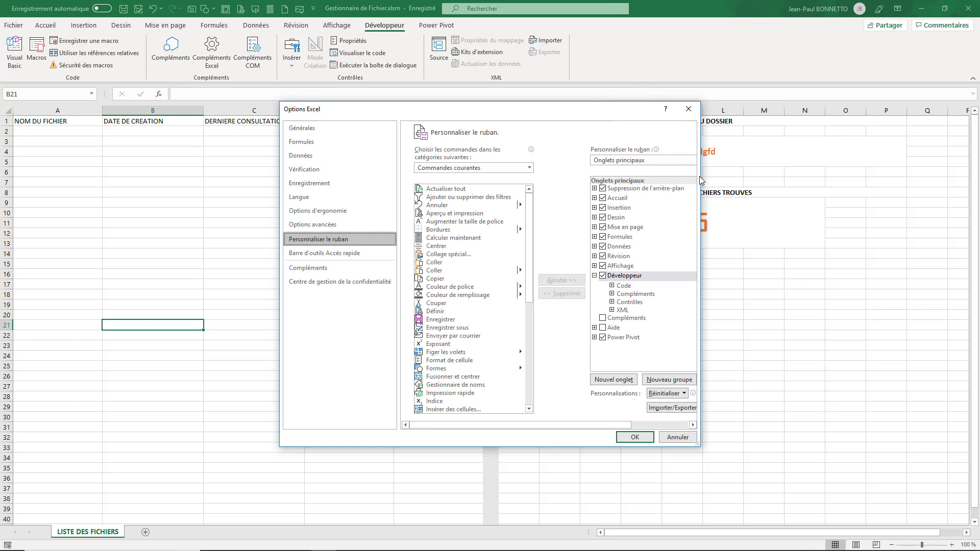
drag(700, 182, 811, 278)
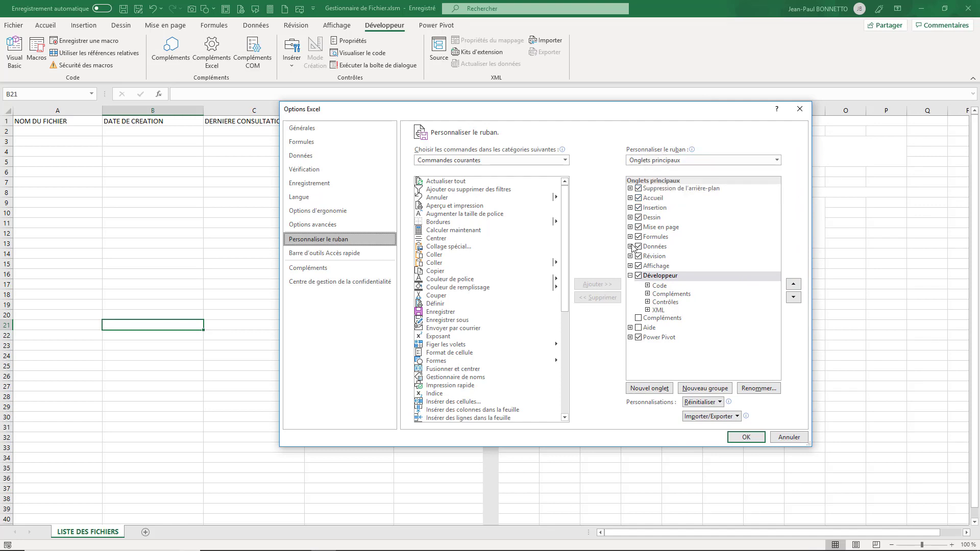
click(630, 275)
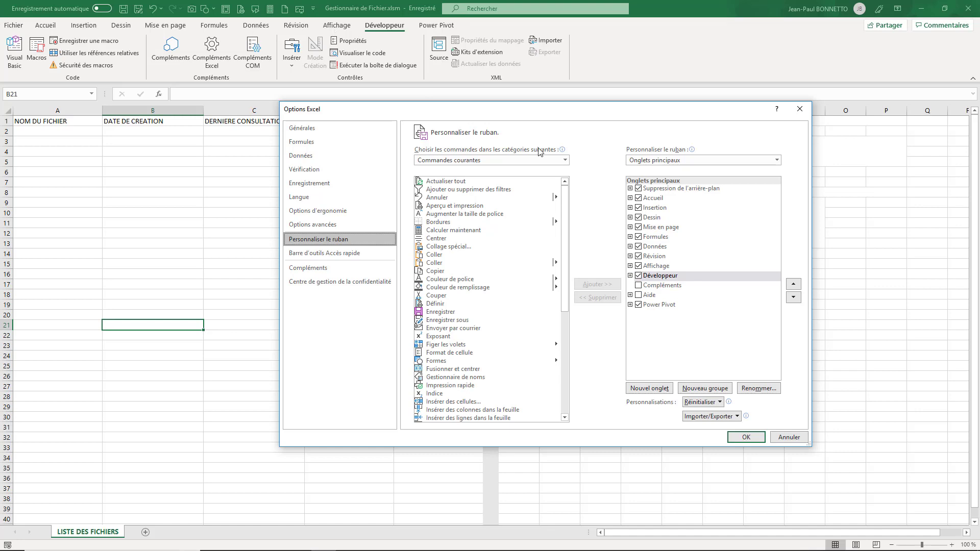
click(638, 276)
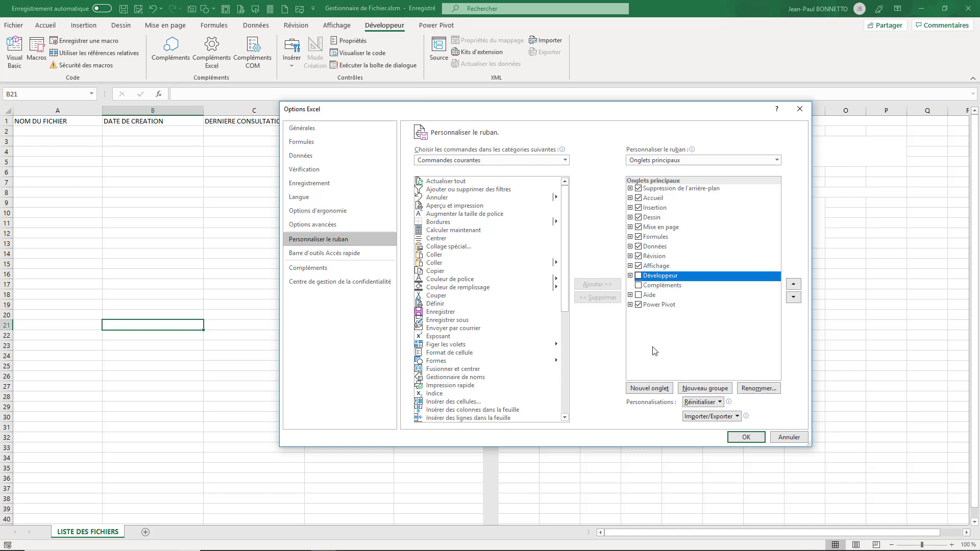
click(638, 275)
click(744, 438)
click(385, 27)
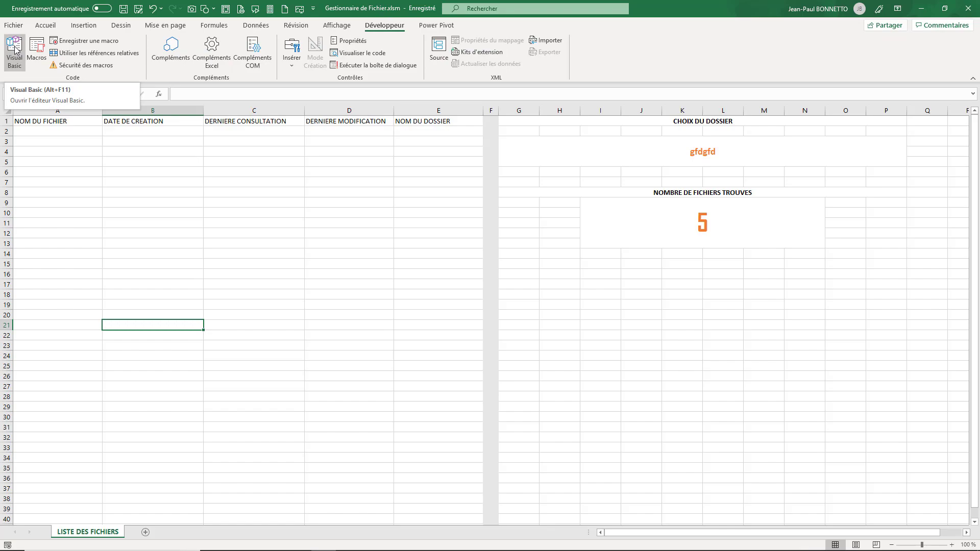
Open the Visual Basic editor and insert Module1 into the Gestionnaire de Fichier project.
click(15, 49)
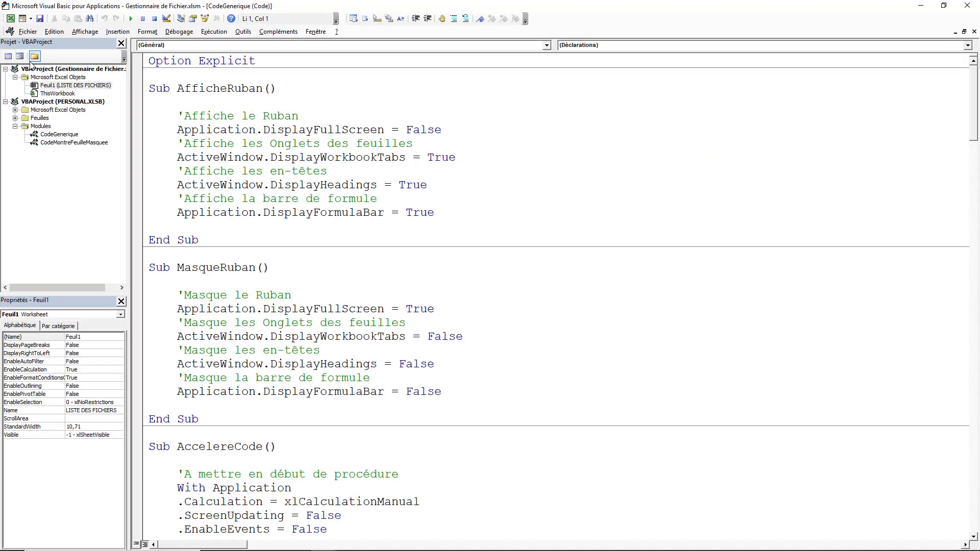
click(39, 71)
right_click(40, 71)
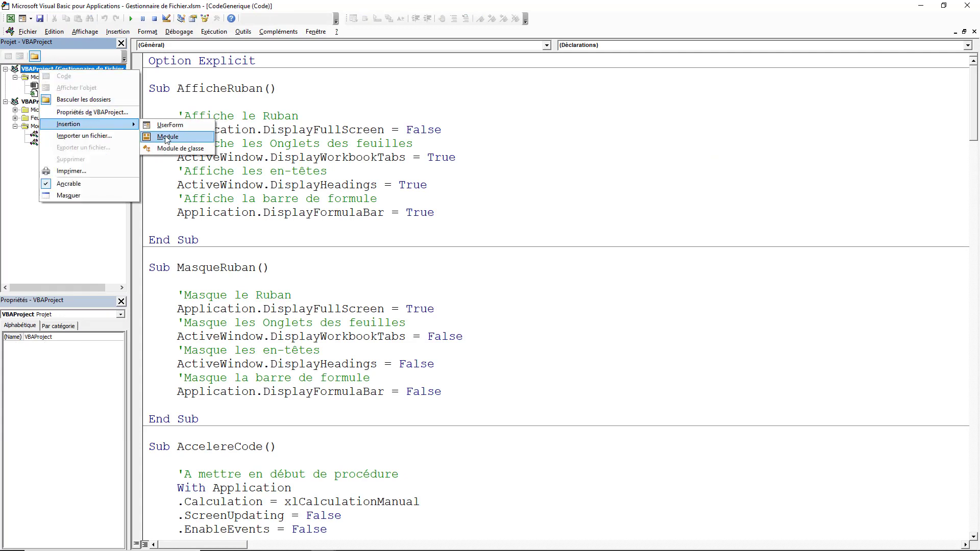
click(162, 135)
click(5, 118)
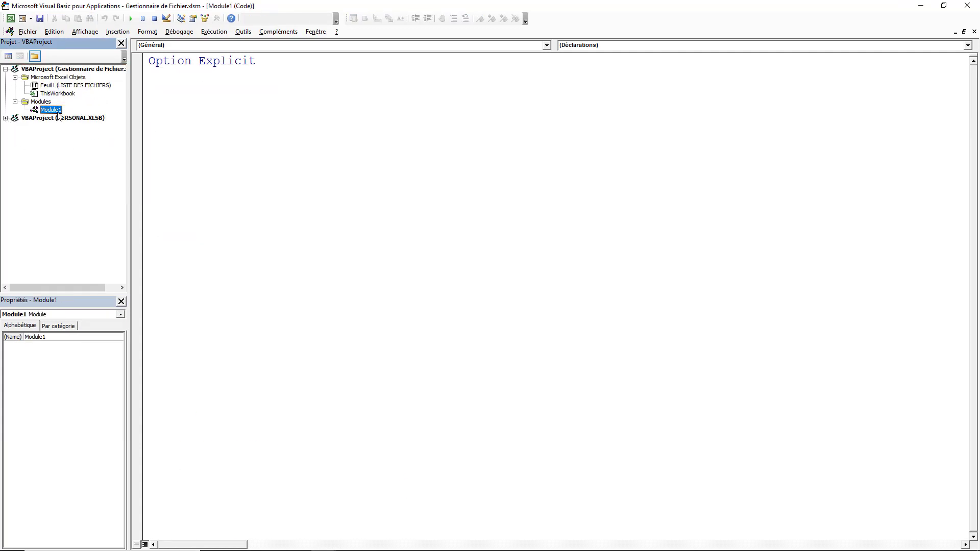
click(54, 337)
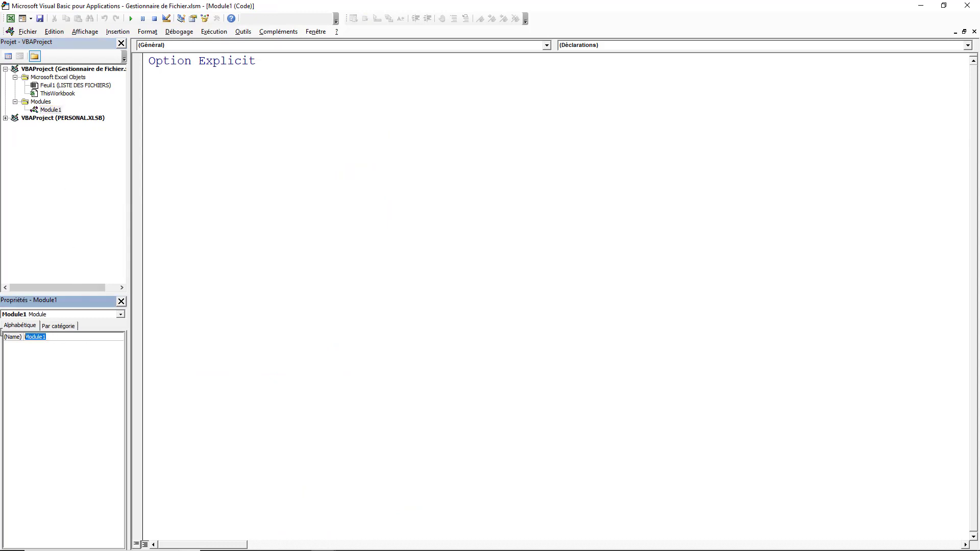
Rename Module1 to GEstionFichiers and add a blank line below Option Explicit.
text(GEstionFic)
text(hiers)
click(179, 84)
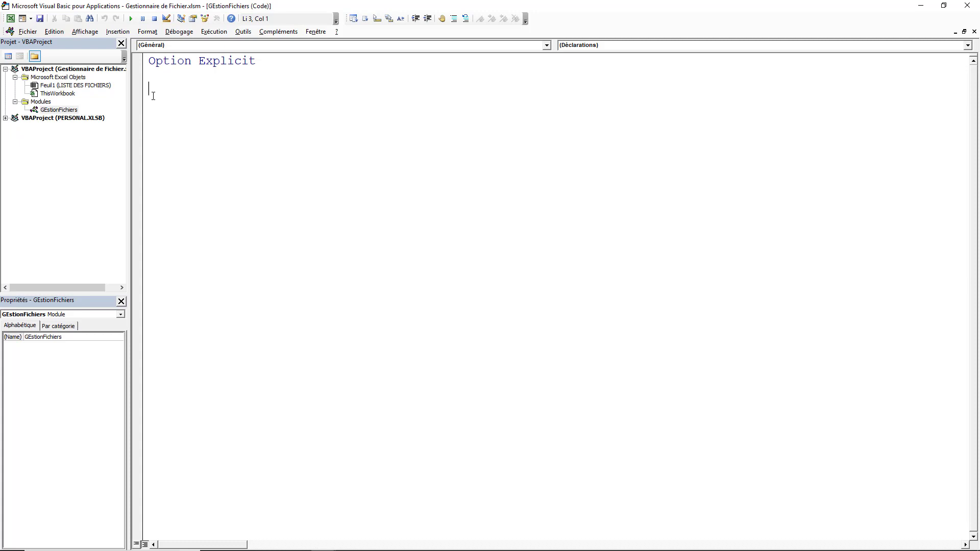
click(171, 82)
drag(258, 61, 148, 60)
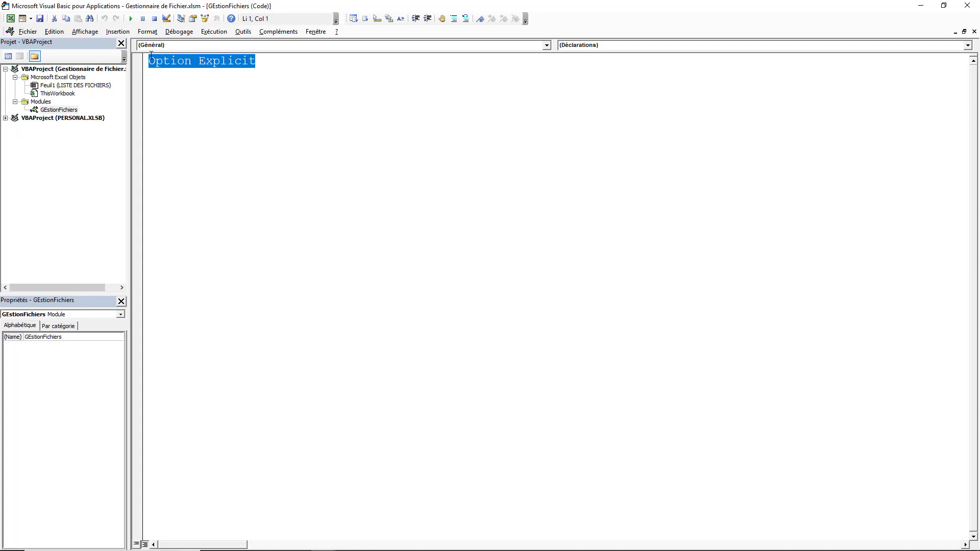
click(161, 82)
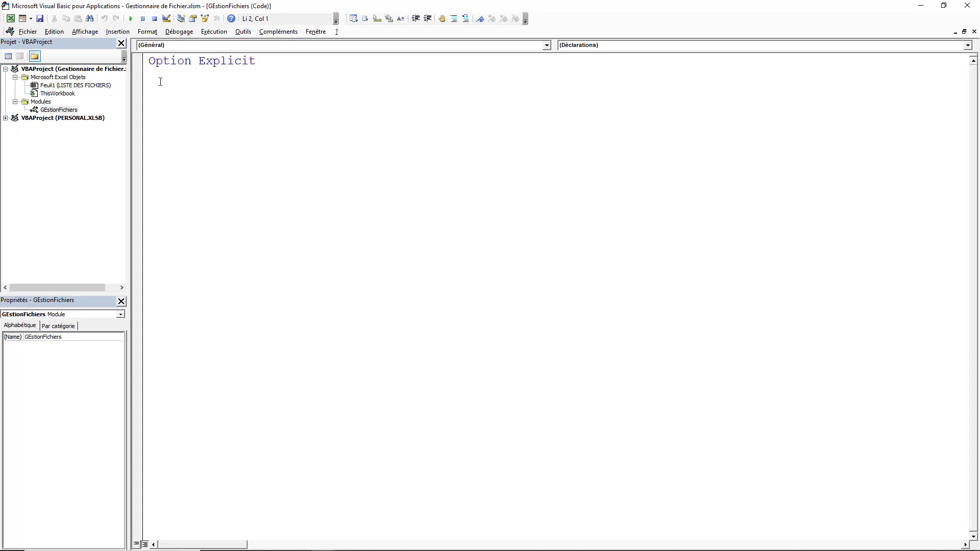
key(Return)
click(145, 61)
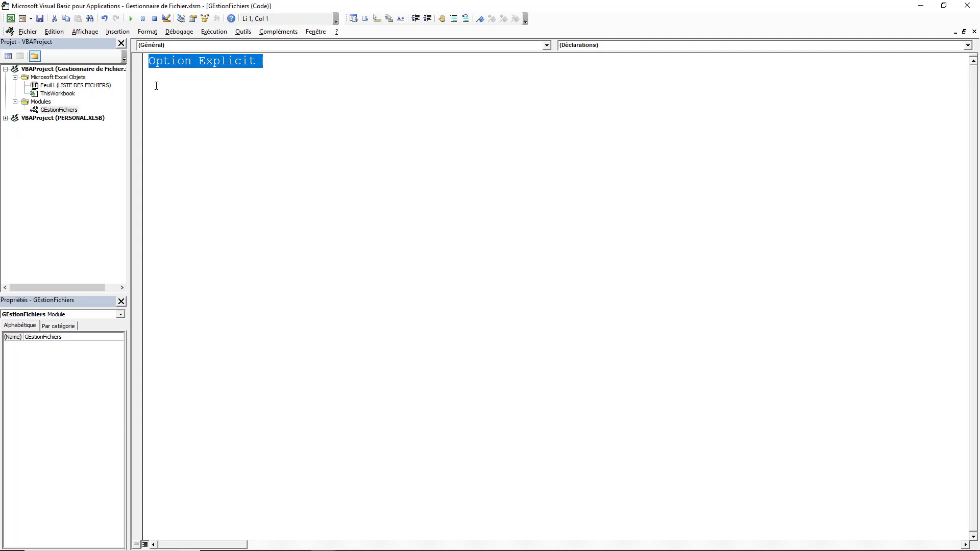
click(153, 84)
click(240, 31)
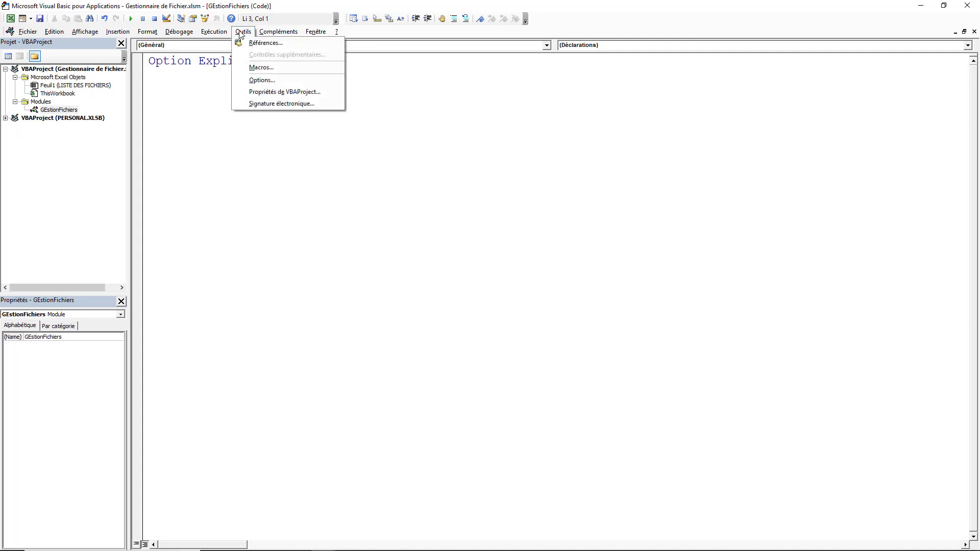
click(259, 81)
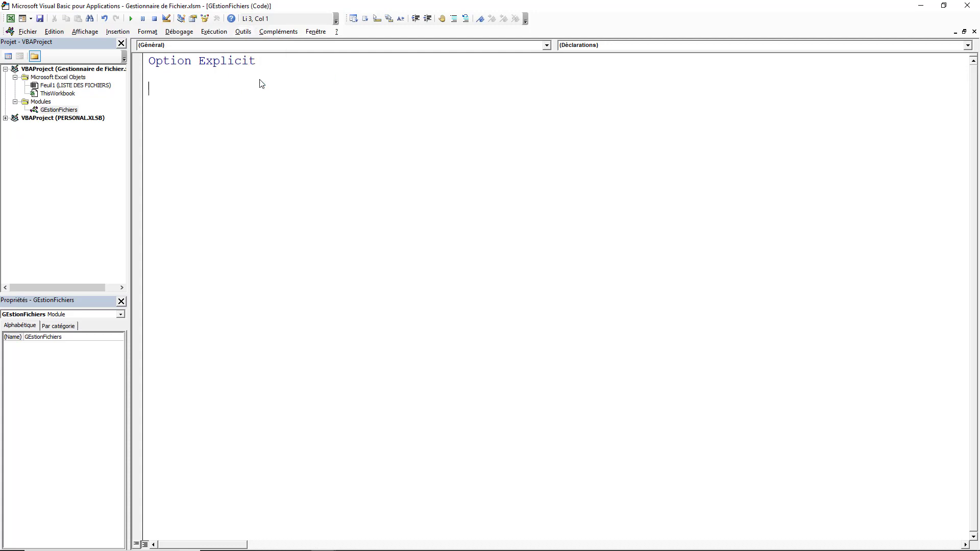
drag(486, 134, 344, 149)
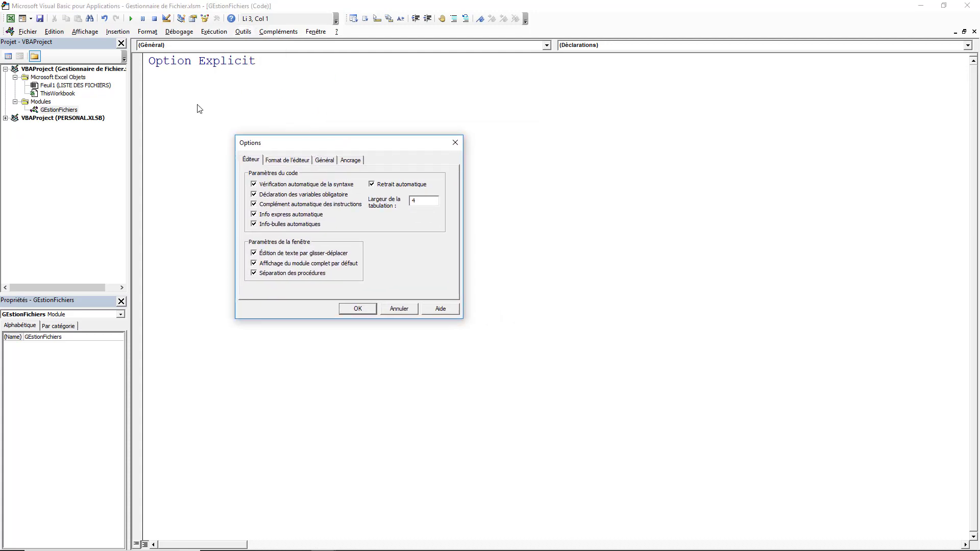
click(255, 196)
click(359, 308)
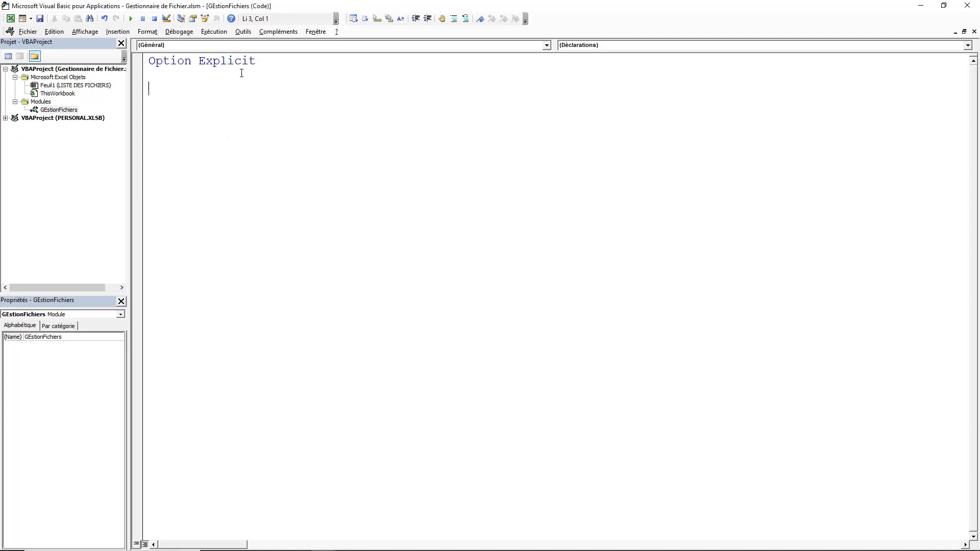
drag(261, 61, 148, 61)
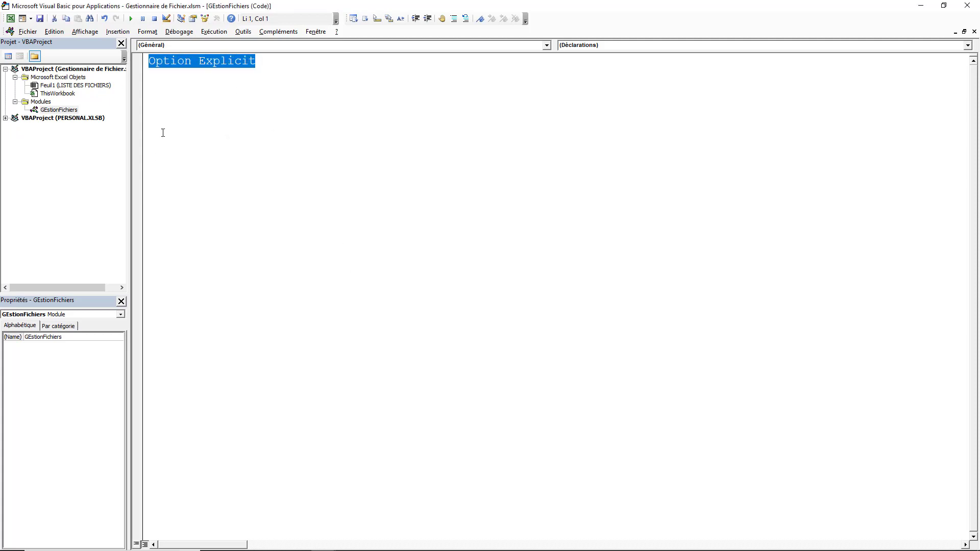
click(162, 88)
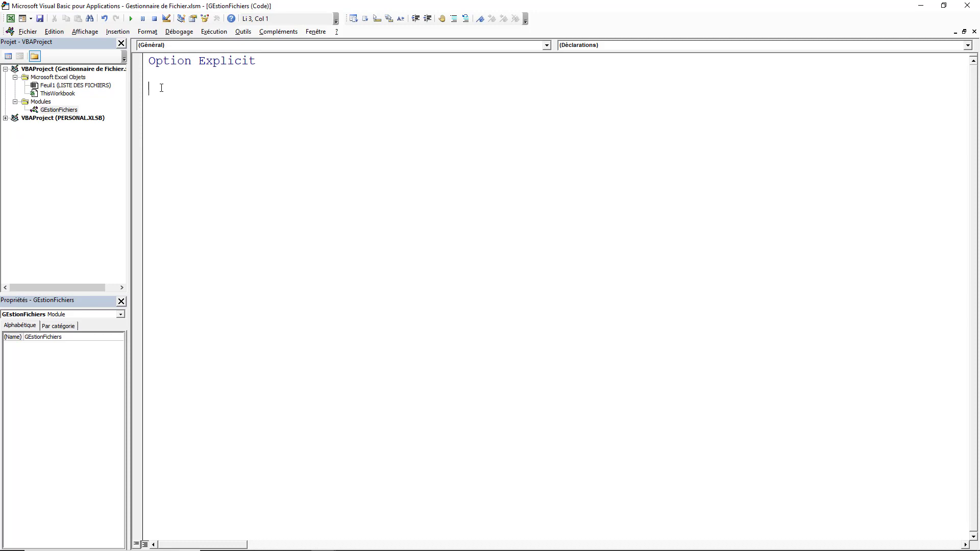
Type a divider of equals signs and the comment 'Si on veut utiliser le Gestionnaire de fichier'.
text('=)
text(==============================================)
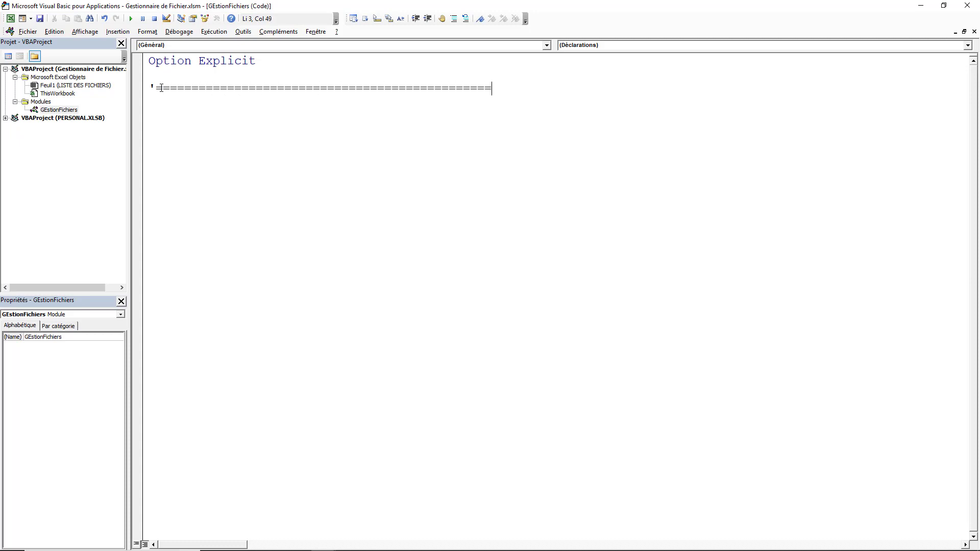
text(=========)
key(Return)
text(' )
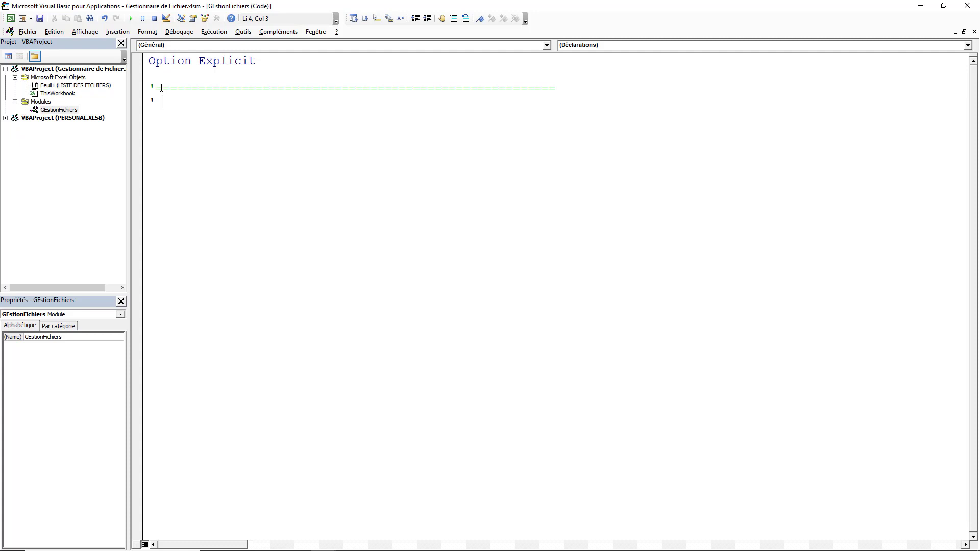
text(Si )
text(on veut )
text(utiliser l)
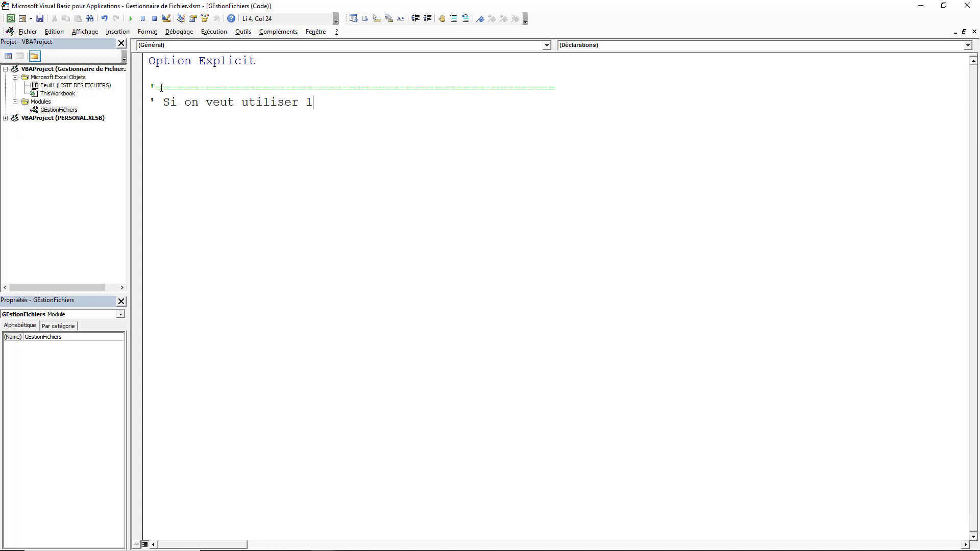
text(e )
text(Gestionna)
text(ire de fichier)
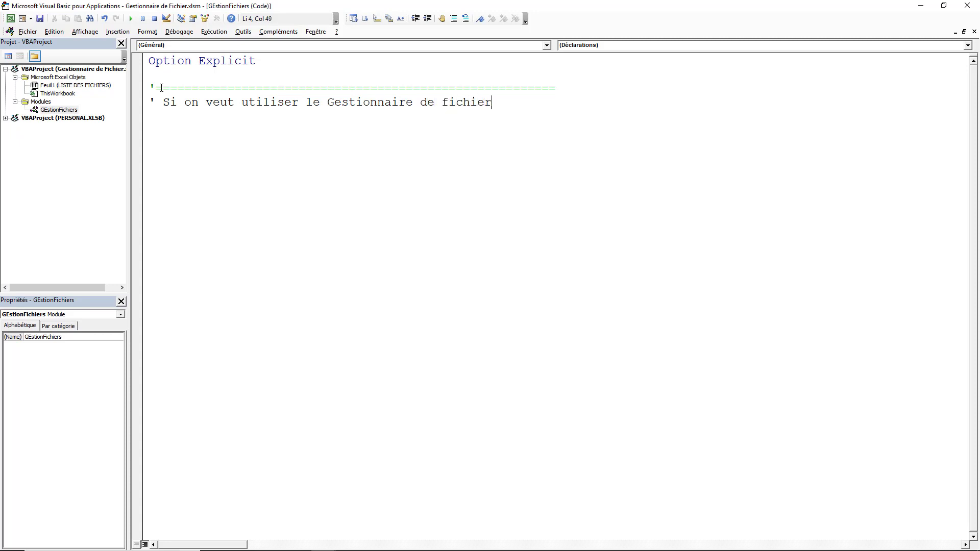
key(Return)
Add the comment 'Il faut activer la référence "Microsoft Scripting Runtime' and start a Menu Outils line.
text(Il )
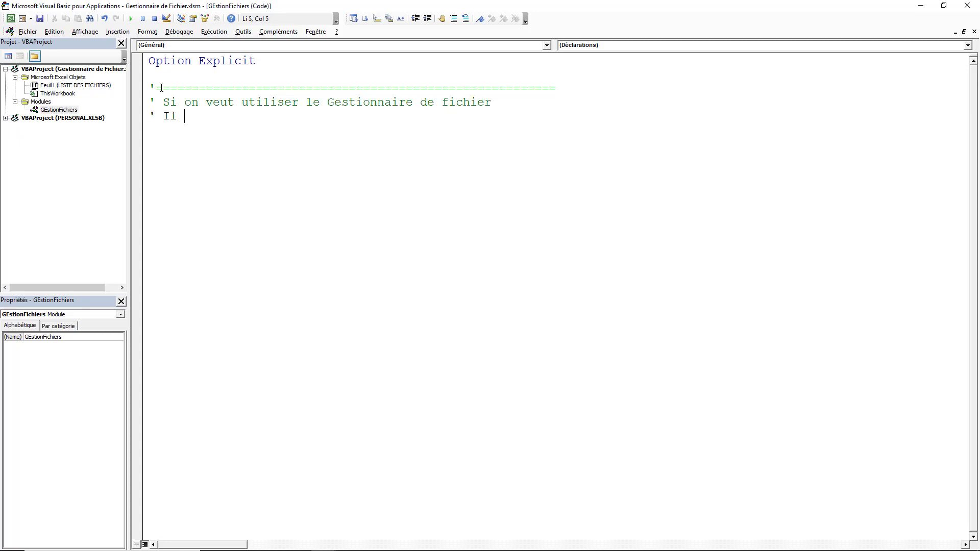
text(faut )
text(activer )
text(lé réfé)
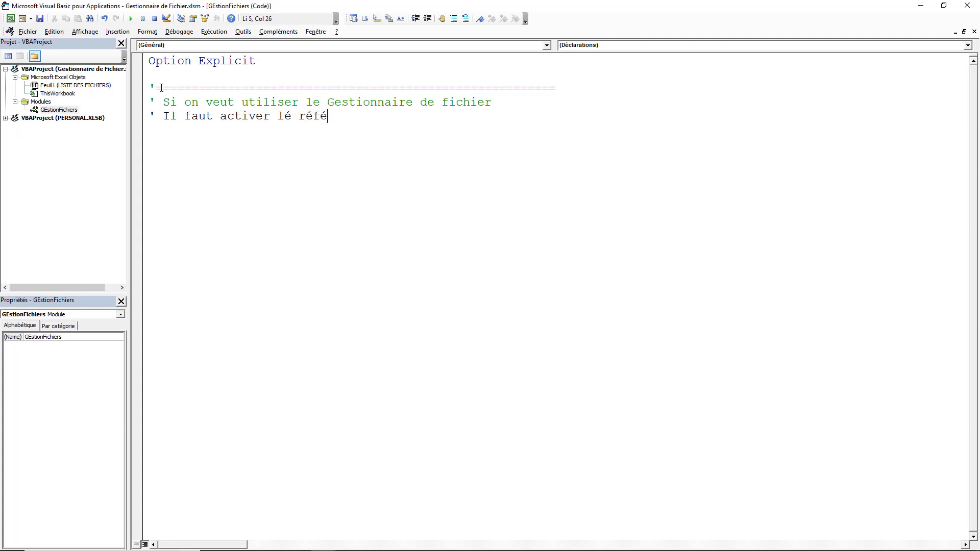
key(BackSpace)
key(BackSpace)
key(BackSpace)
key(BackSpace)
key(BackSpace)
key(BackSpace)
text(a référen)
text(ce )
text("m)
key(BackSpace)
text(Micos)
key(BackSpace)
key(BackSpace)
text(ros)
key(BackSpace)
key(BackSpace)
text(os)
text(oft )
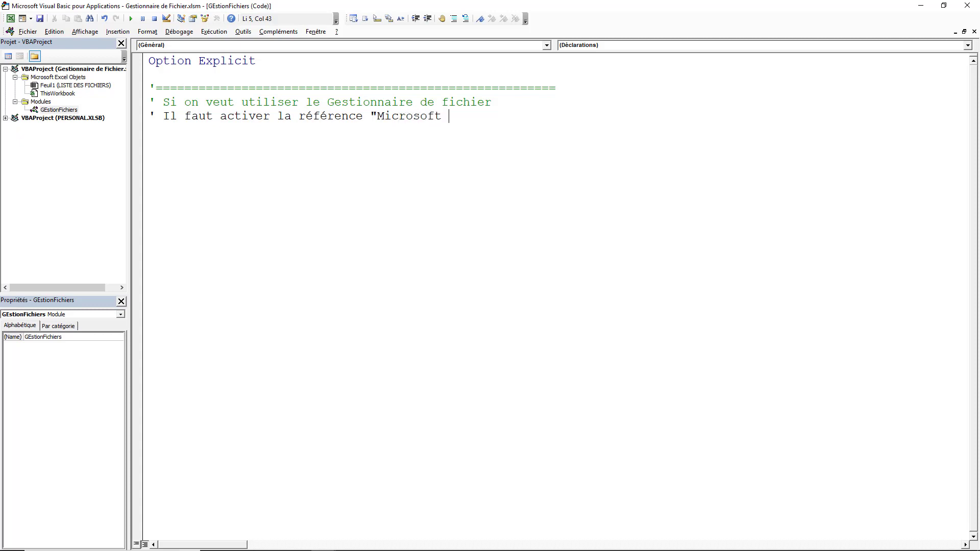
text(Scripti)
text(ng )
text(Runti)
text(me)
key(Return)
text(')
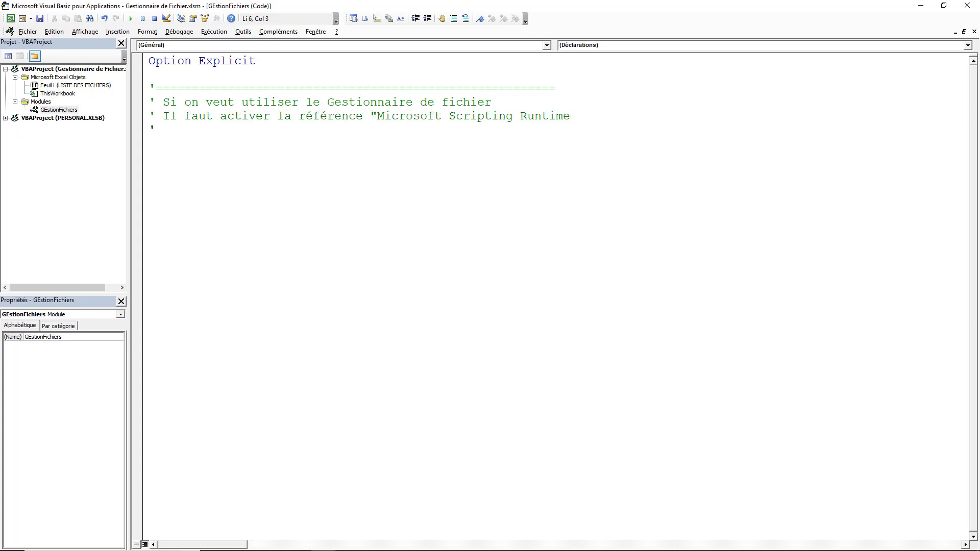
text(Menu)
text(Outils)
Finish the 'Menu Outils' line and add the comment 'Références'.
key(BackSpace)
key(BackSpace)
key(BackSpace)
text(ls)
key(Return)
text(' )
text(Référence)
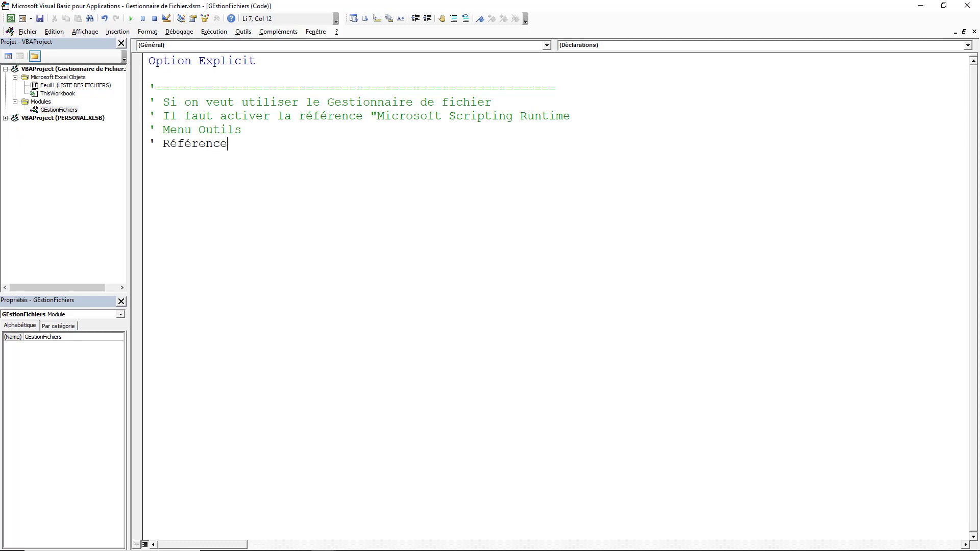
text(s)
key(Return)
Add 'Cocher la case adéquat' and 'Puis cliquer sur OK', closed by a line of equals signs.
text(Cocher )
text(la )
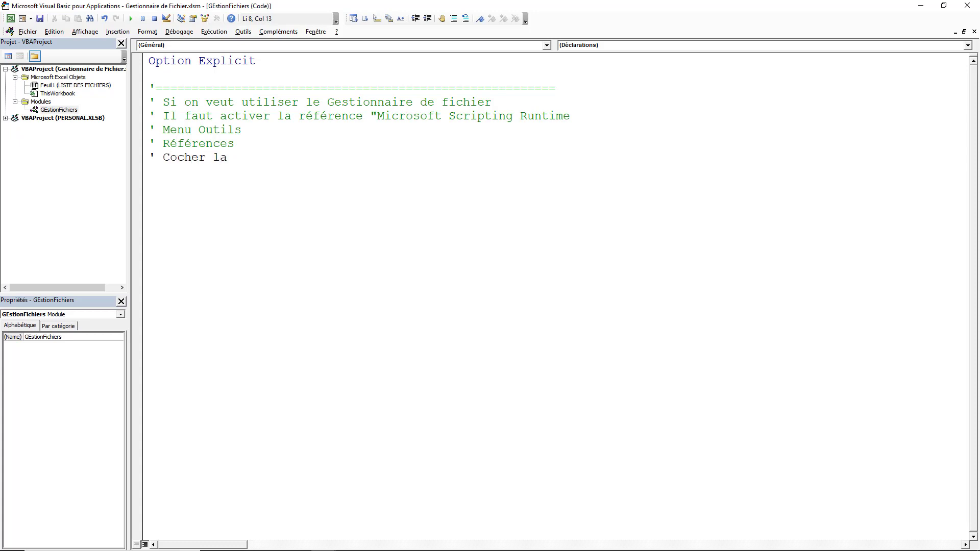
text(c)
text(ase )
text(adéqua)
text(t)
key(Return)
text(' )
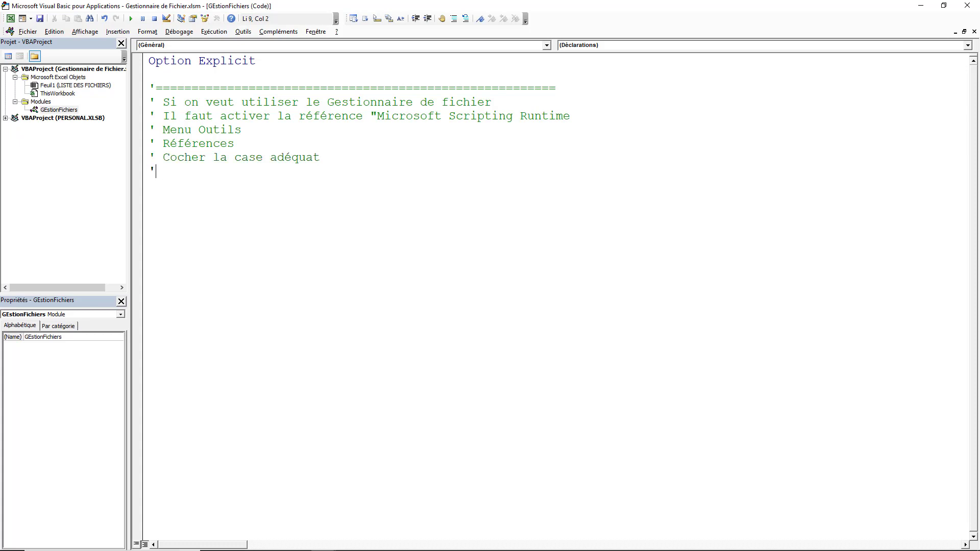
text(P)
text(uis l)
key(BackSpace)
text(cl)
text(iquer sur OL)
key(BackSpace)
text(K)
key(Return)
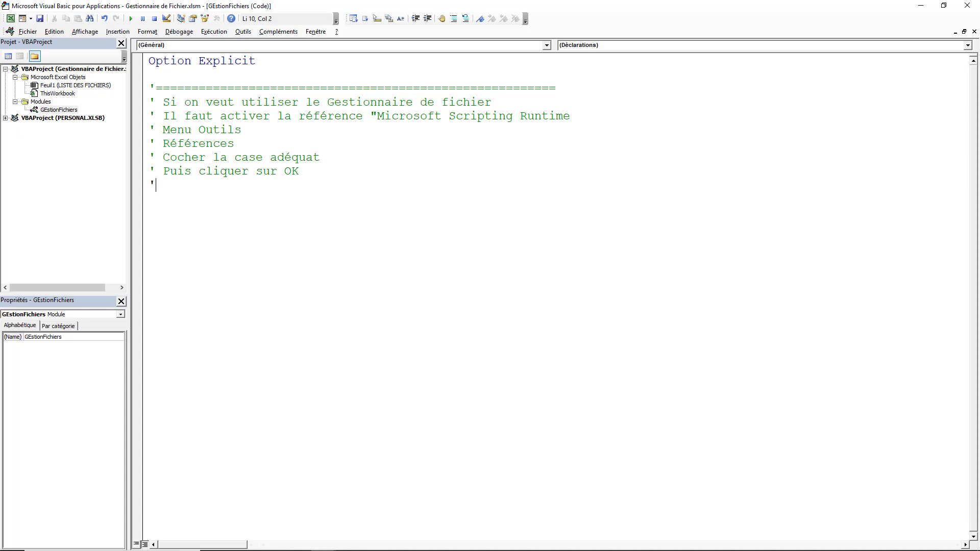
text(=====================================)
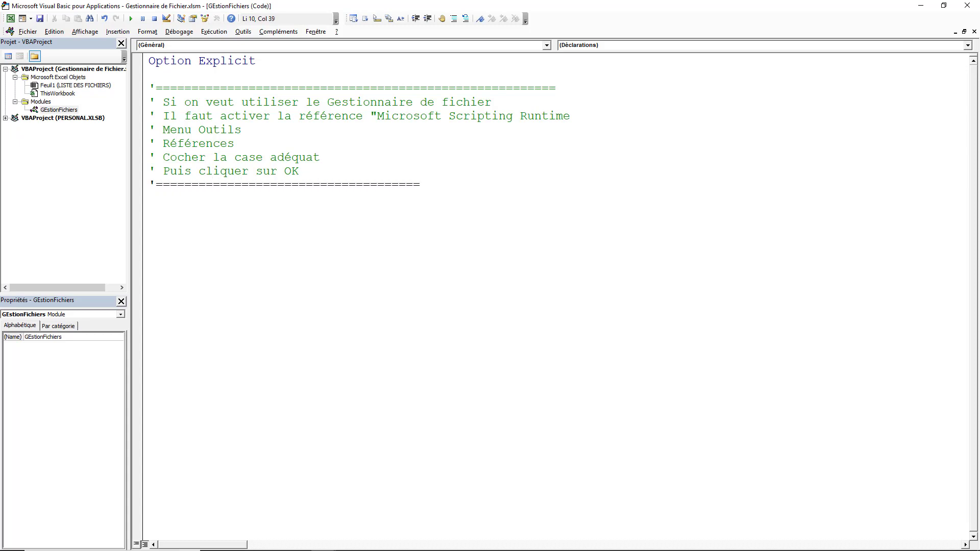
text(====================)
Check Microsoft Scripting Runtime in the Outils > Références dialog and confirm with OK.
click(244, 31)
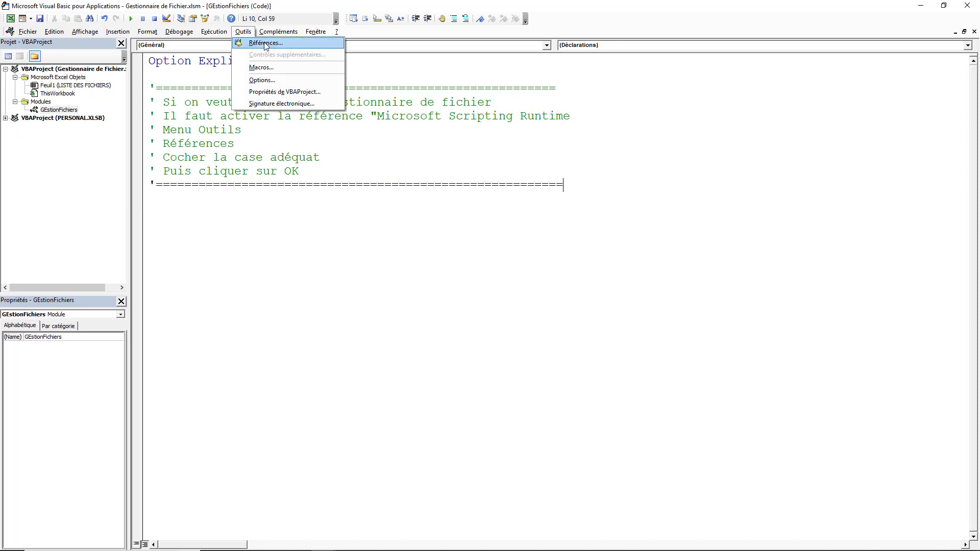
click(263, 45)
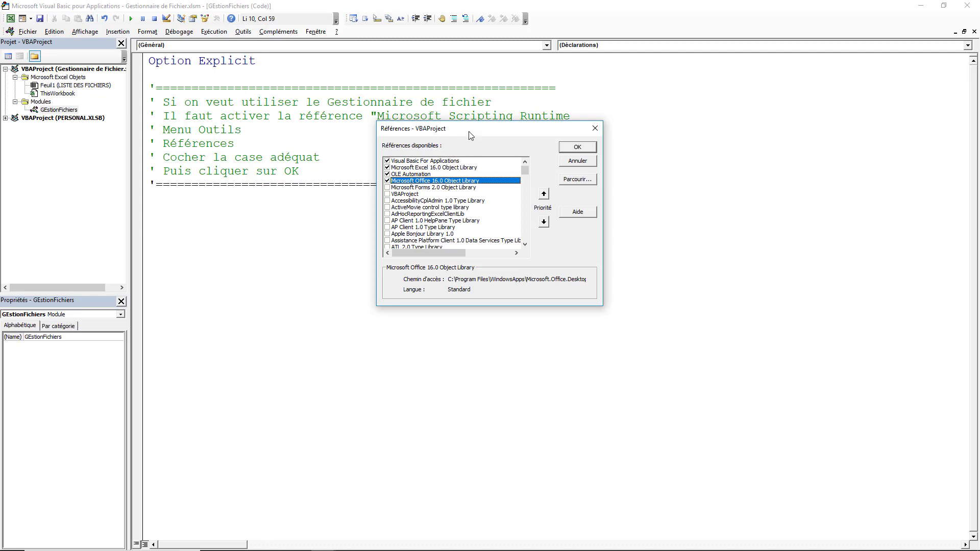
drag(470, 129, 528, 124)
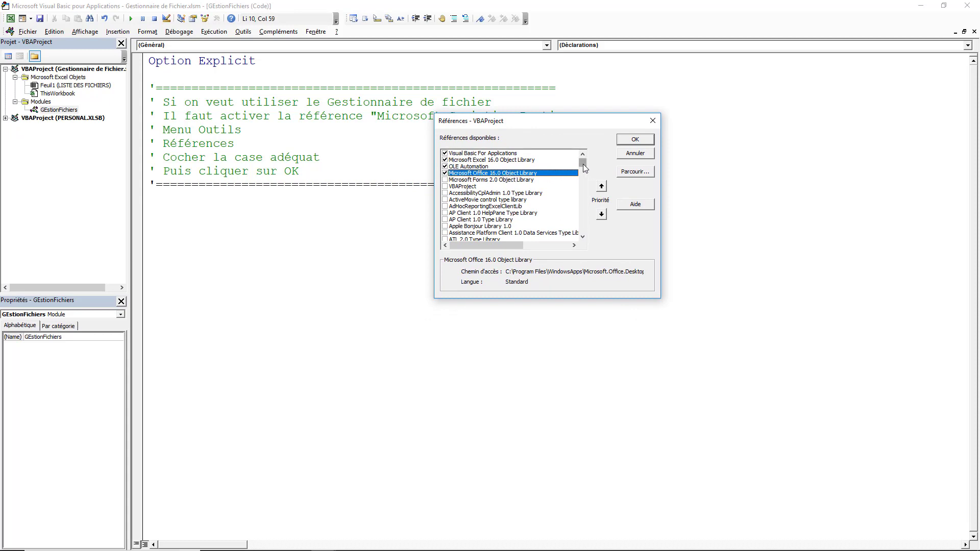
drag(583, 164, 585, 183)
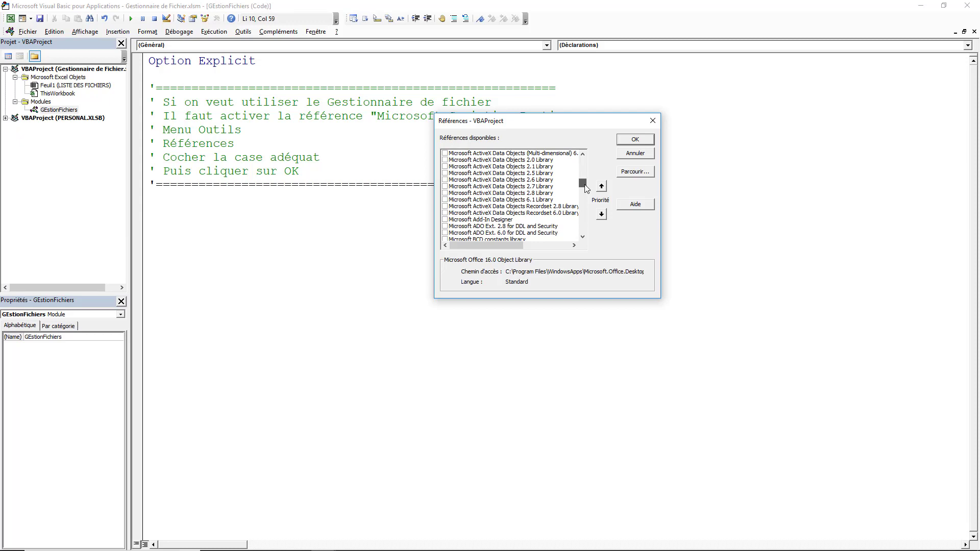
drag(586, 188, 588, 190)
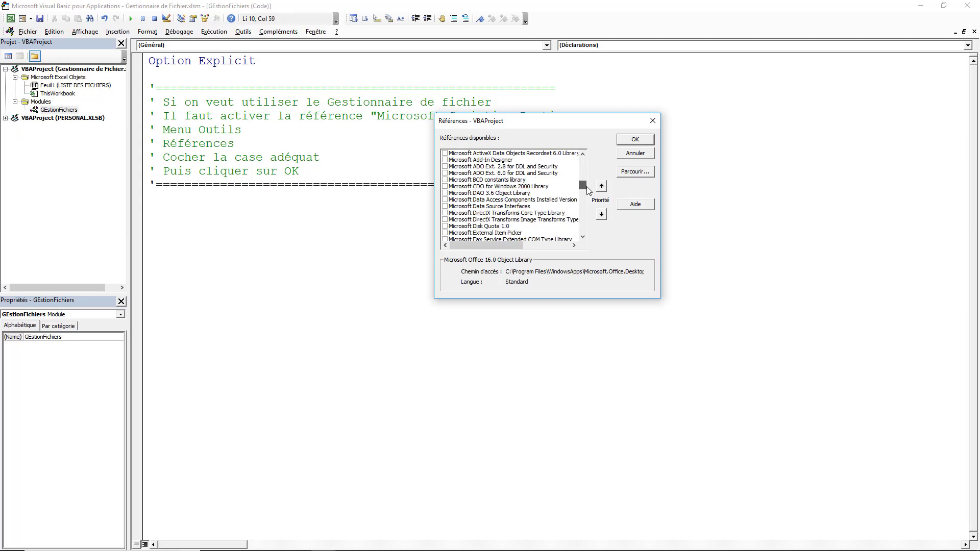
drag(588, 191, 586, 201)
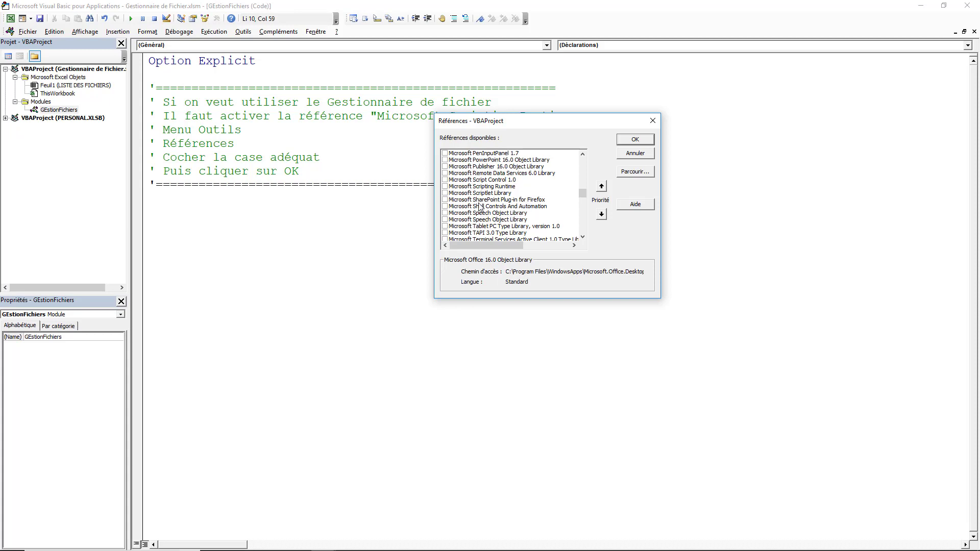
click(446, 187)
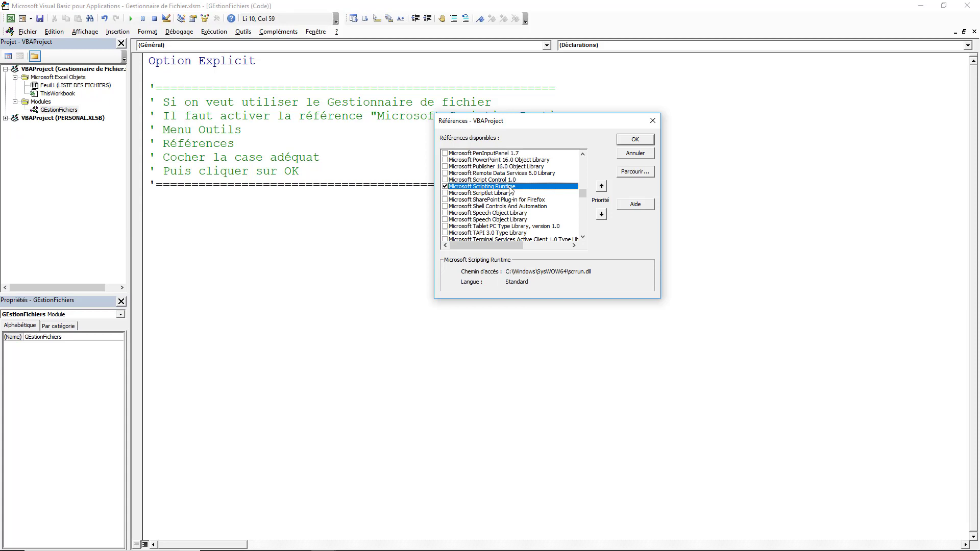
click(635, 139)
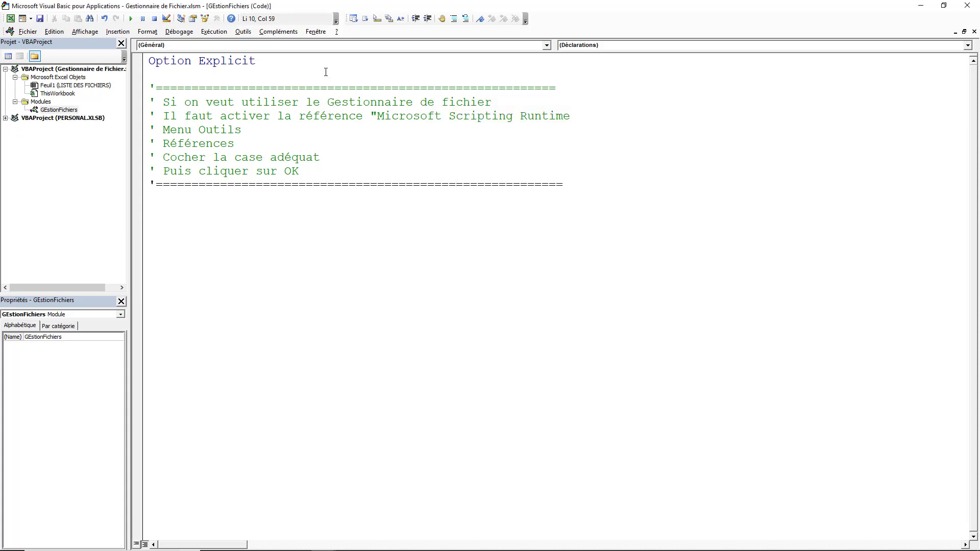
Reopen Références to verify Microsoft Scripting Runtime is active, then close the dialog.
key(Return)
click(243, 31)
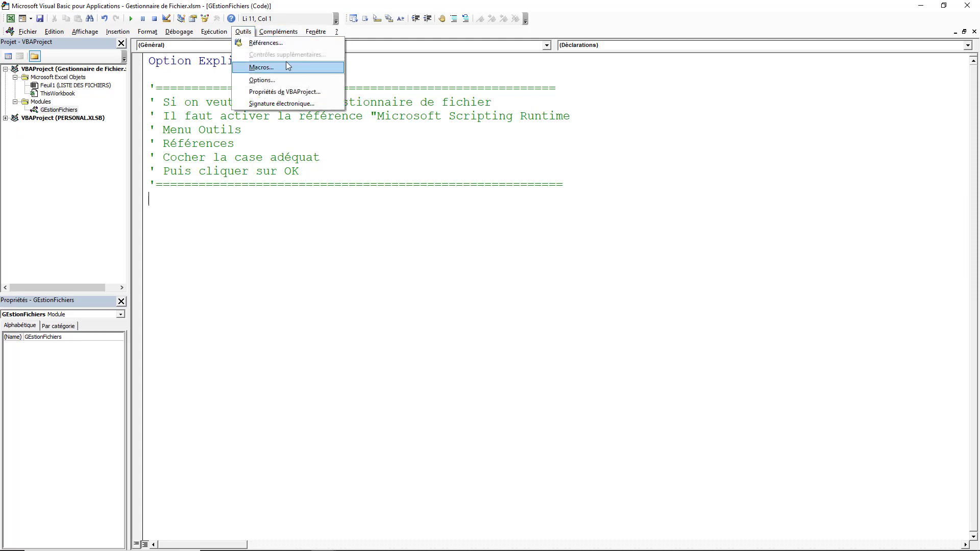
click(275, 44)
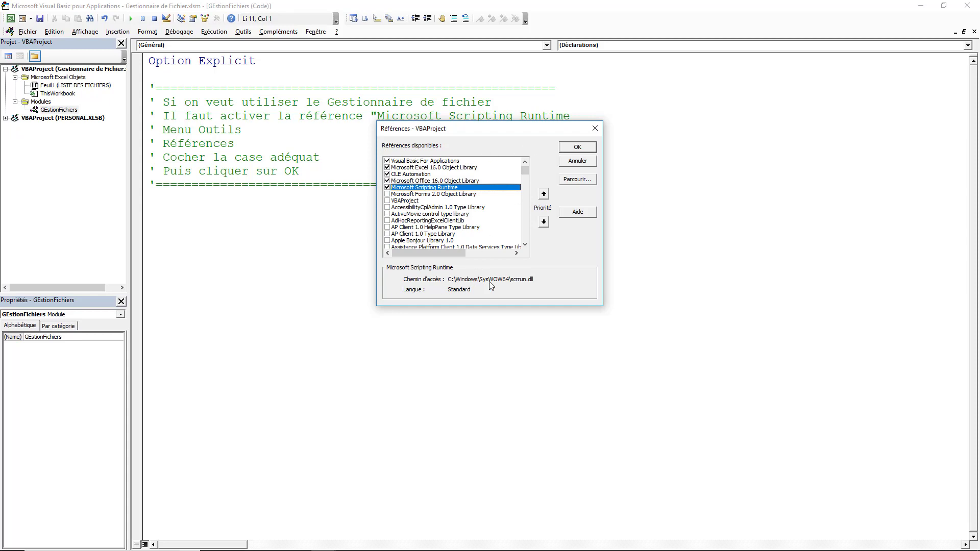
click(577, 147)
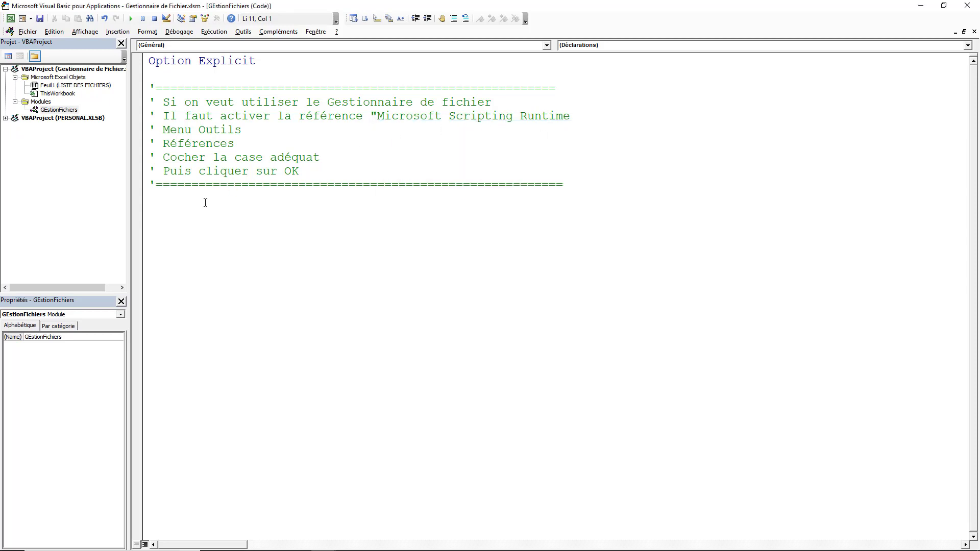
Comment 'Création d'une fonction permettant de sélection un dossier' and declare Function Choix_Repertoire() As String.
key(Return)
text(')
text(Cré)
text(ation d'une )
text(fonction p)
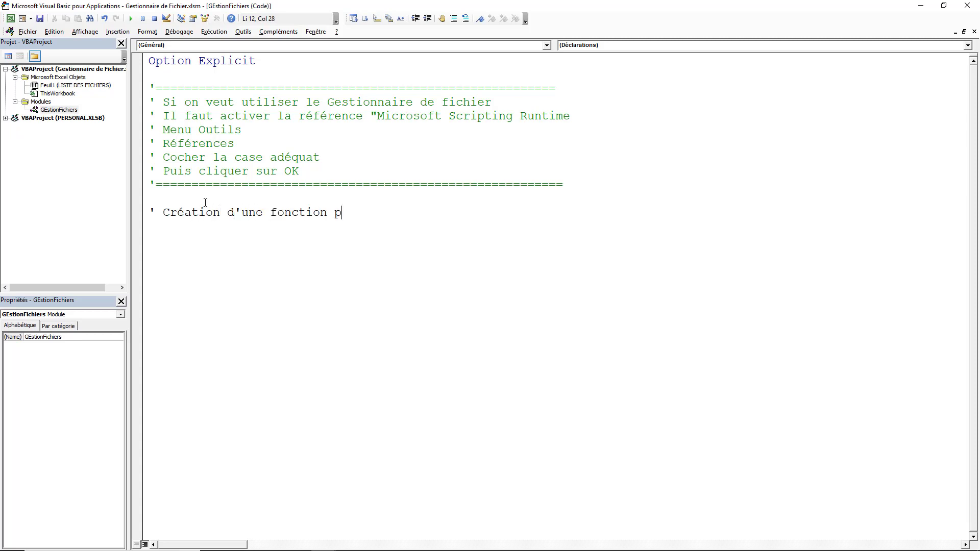
text(ermettant d)
text(e sélection un)
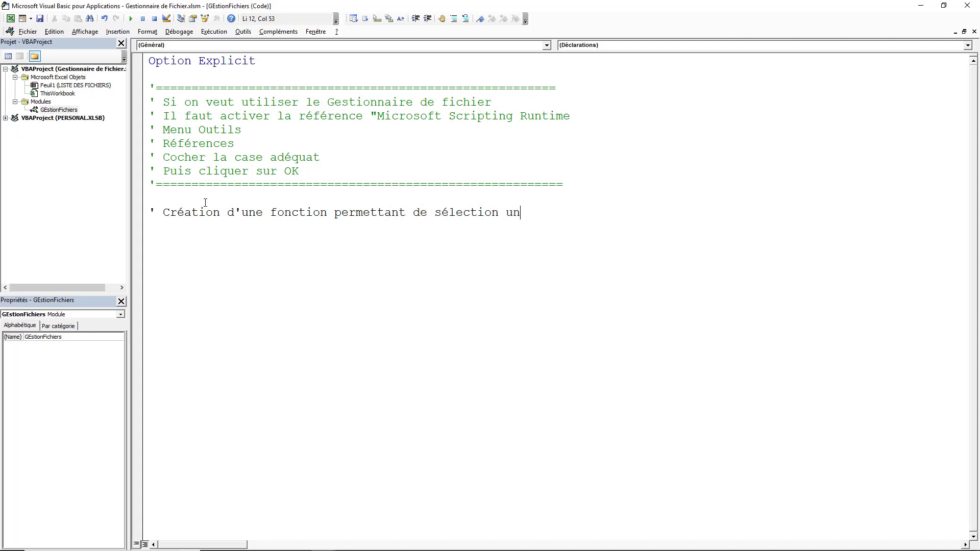
text( dossier)
key(Return)
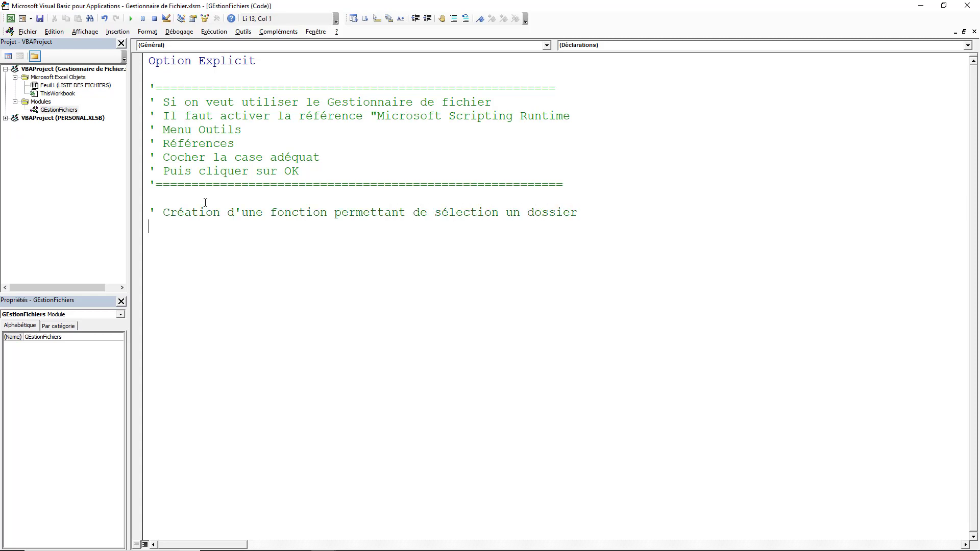
text(F)
text(unction )
text(Choix)
text(_Re)
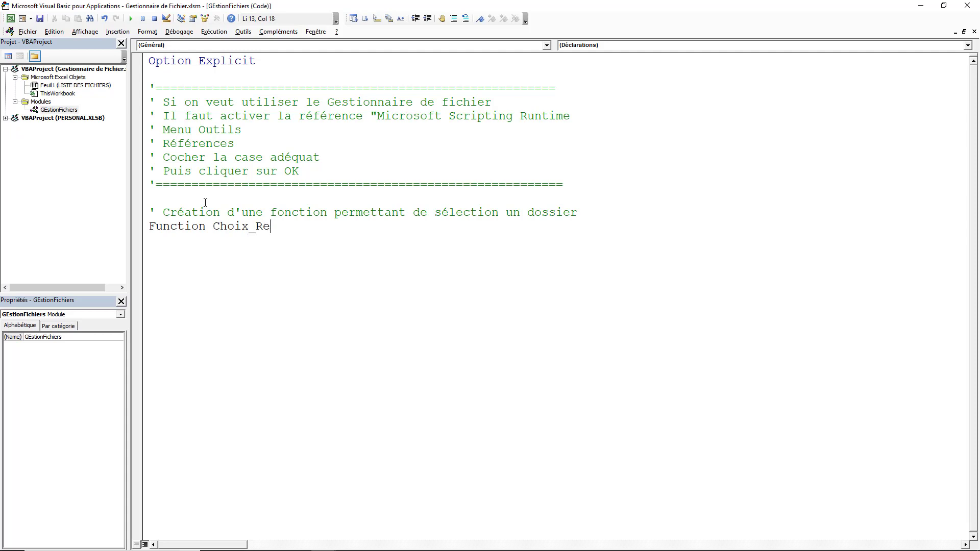
text(pertoire)
text(() )
text(as strin)
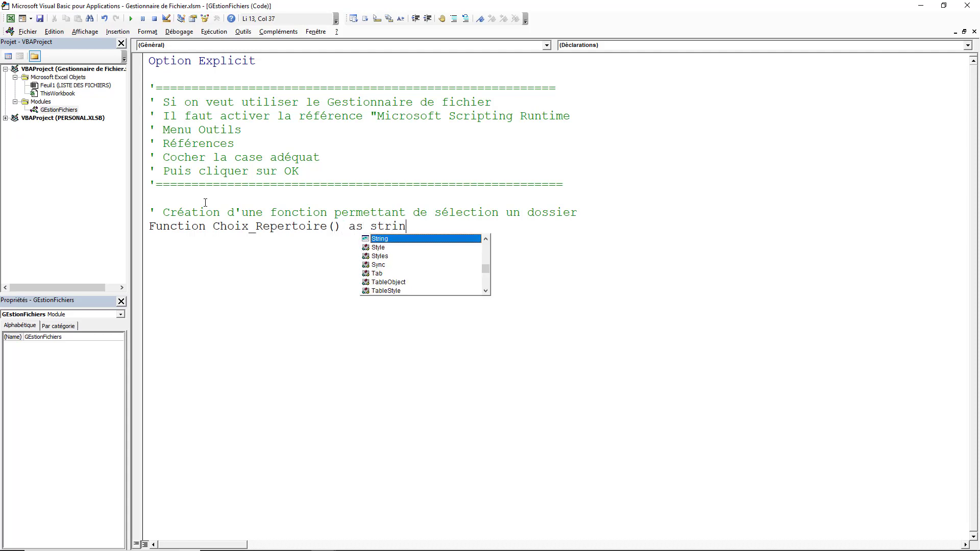
text(g)
key(Return)
key(Return)
key(Return)
key(Return)
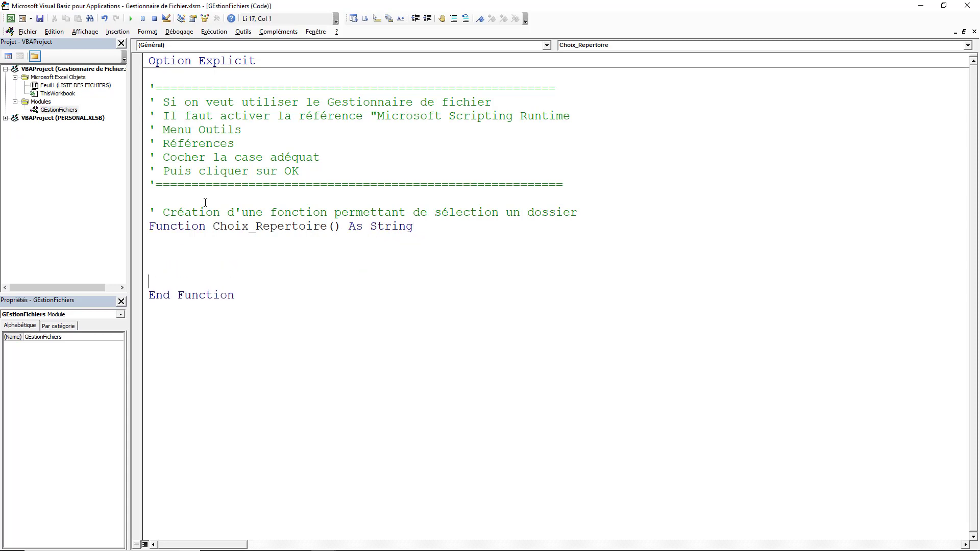
key(Up)
key(Up)
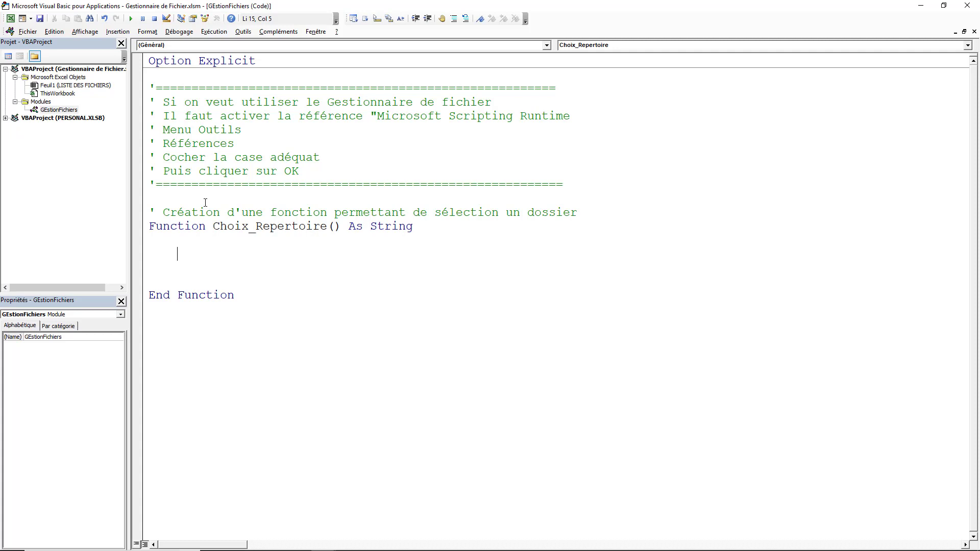
Add the comment 'Déclaration d'une variable' and declare Dim Fd As FileDialog below it.
text('Déclara)
text(tion d'une v)
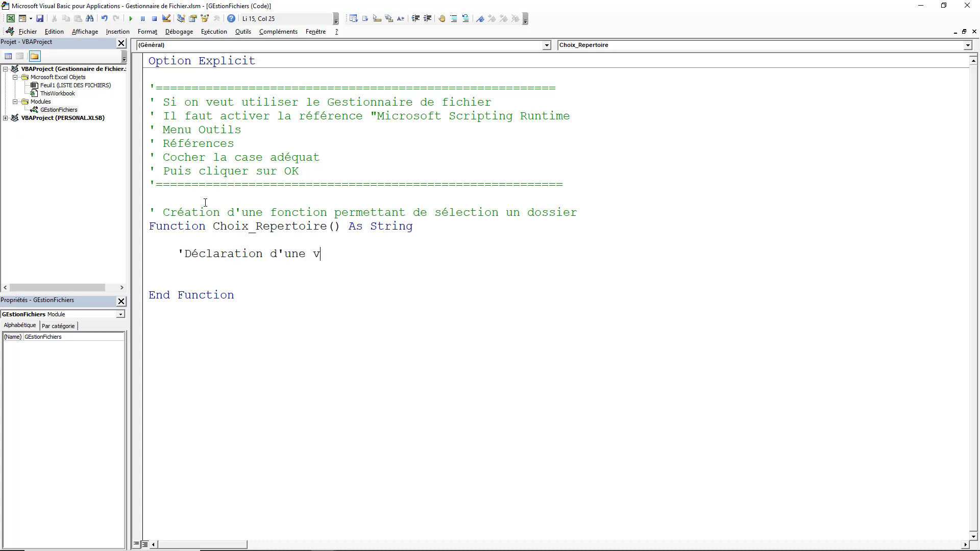
text(ariabl)
text(e)
key(Return)
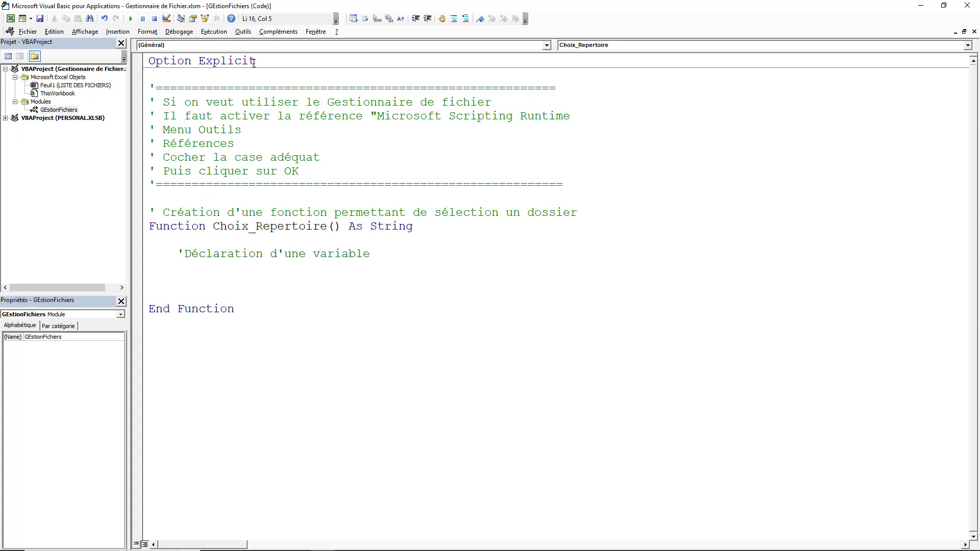
drag(259, 60, 145, 62)
click(211, 266)
text(Dim)
text(E)
text(d as )
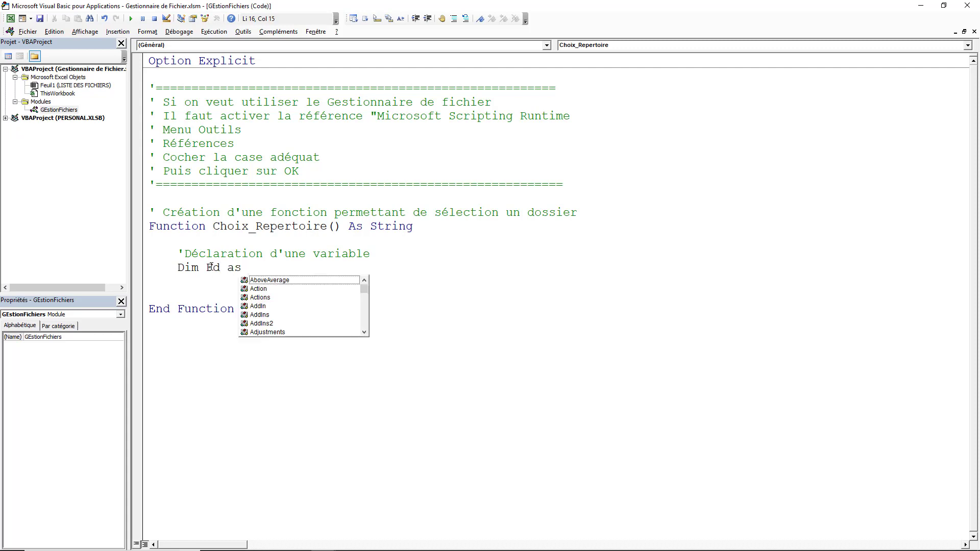
text(fil)
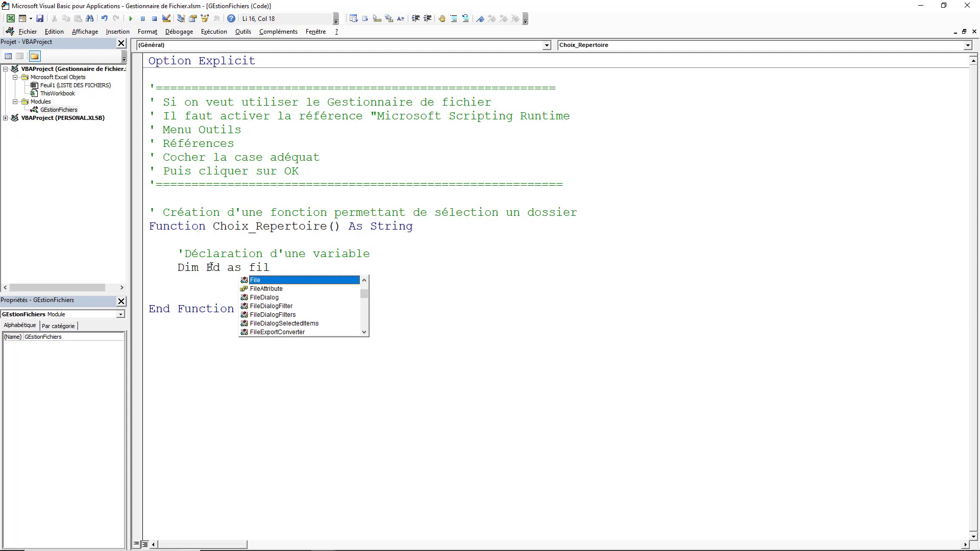
key(Down)
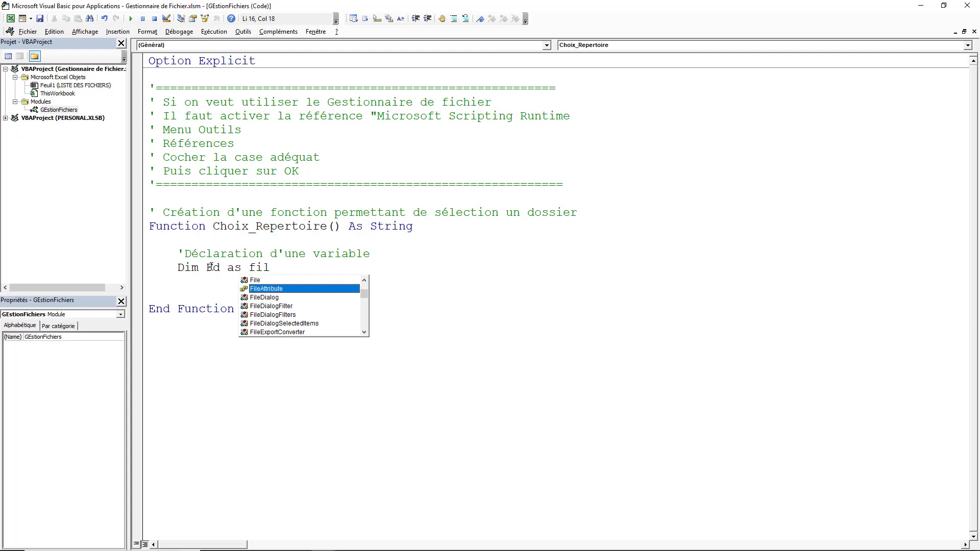
key(Down)
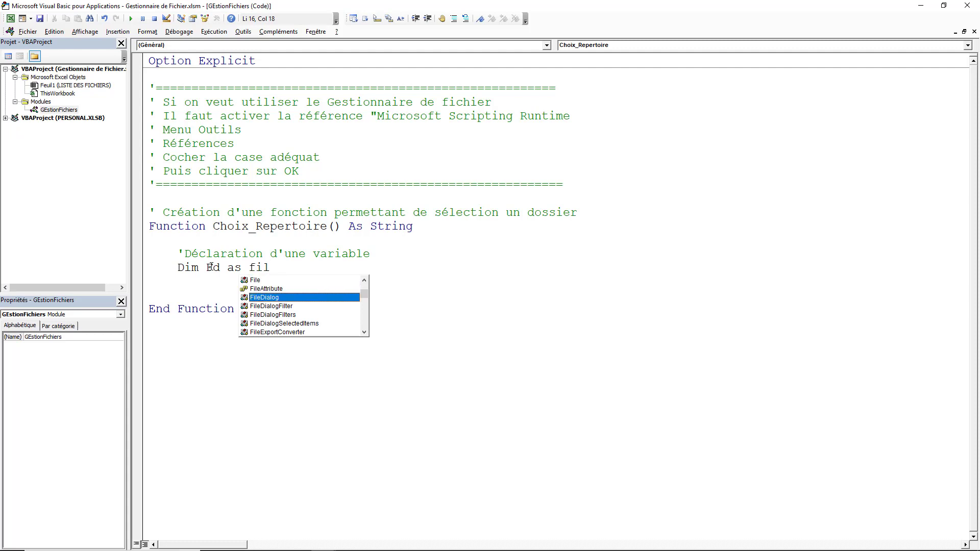
key(Tab)
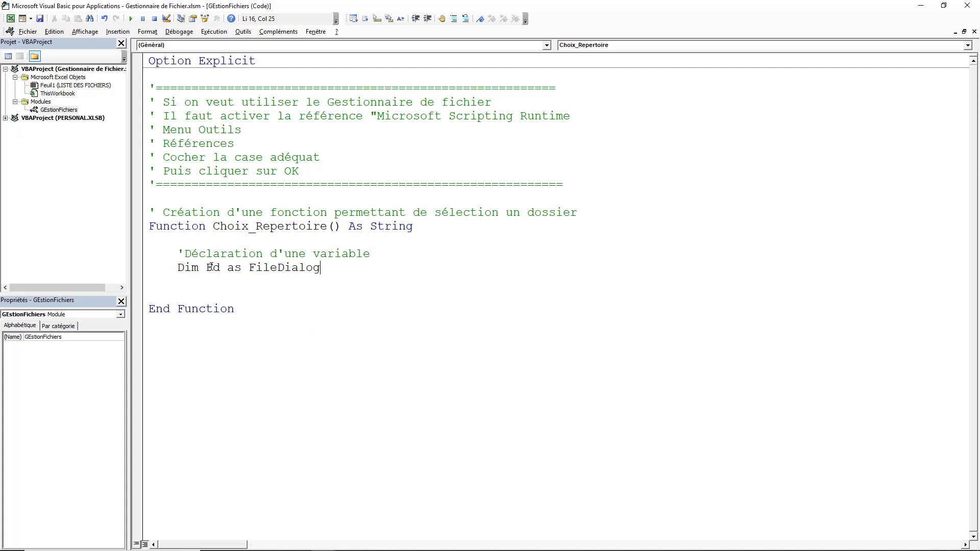
Start a Set line under the declaration and dismiss the resulting compile error.
key(Return)
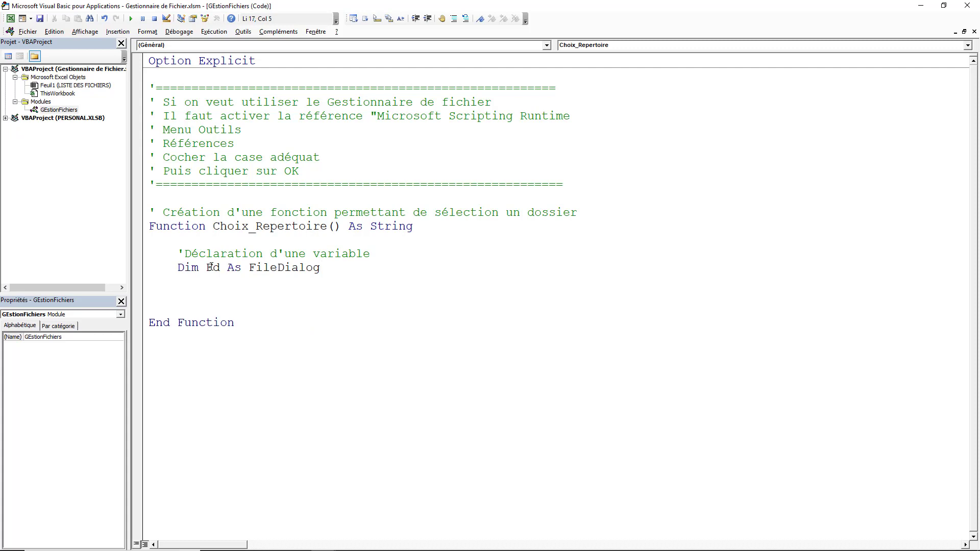
key(Return)
text(Set)
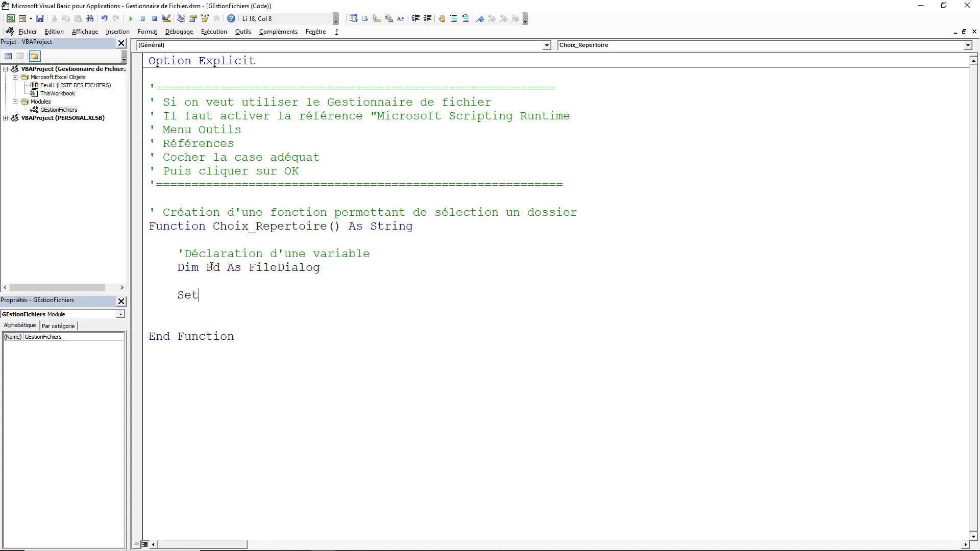
click(209, 268)
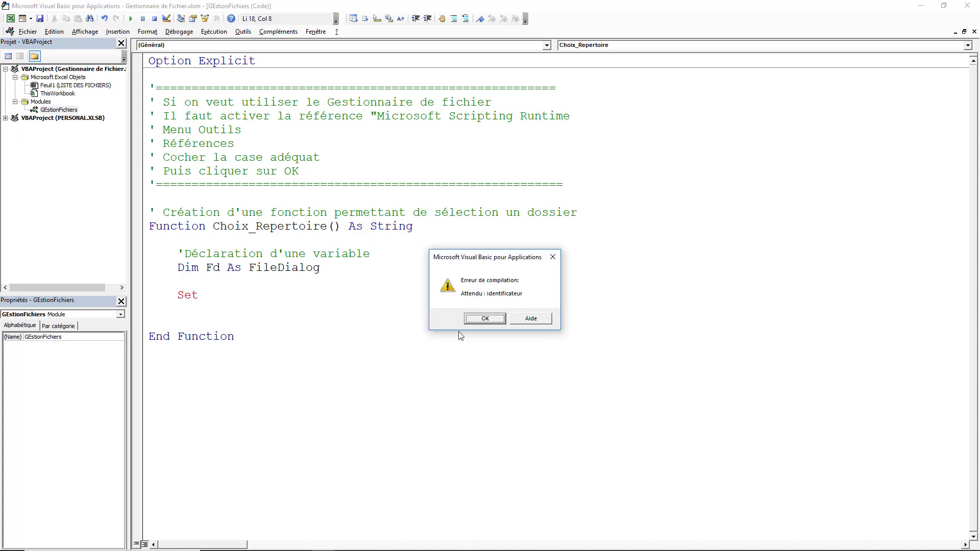
click(490, 317)
click(190, 282)
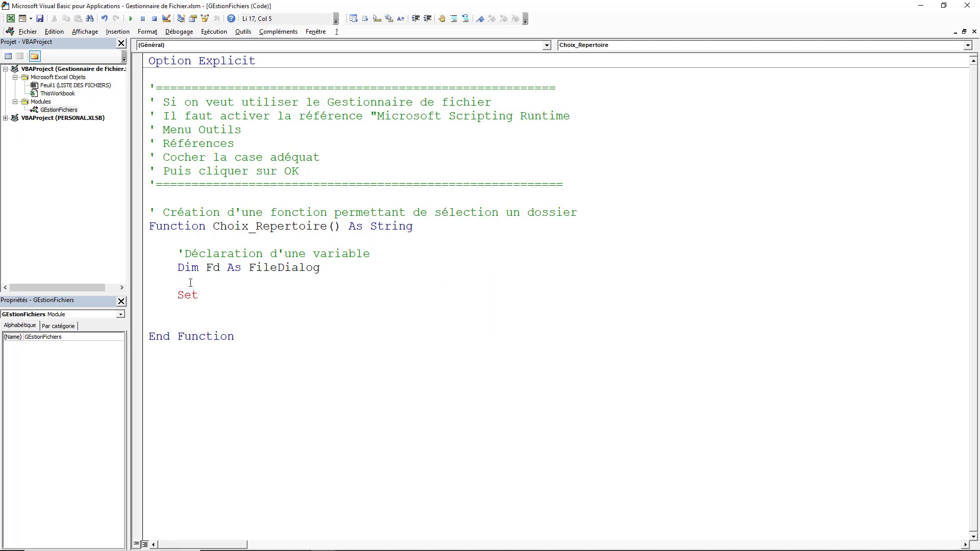
Add the comment 'Affectation de la variable' above the Set line.
text('Affectatio)
text(n des)
key(BackSpace)
key(BackSpace)
text(e la varia)
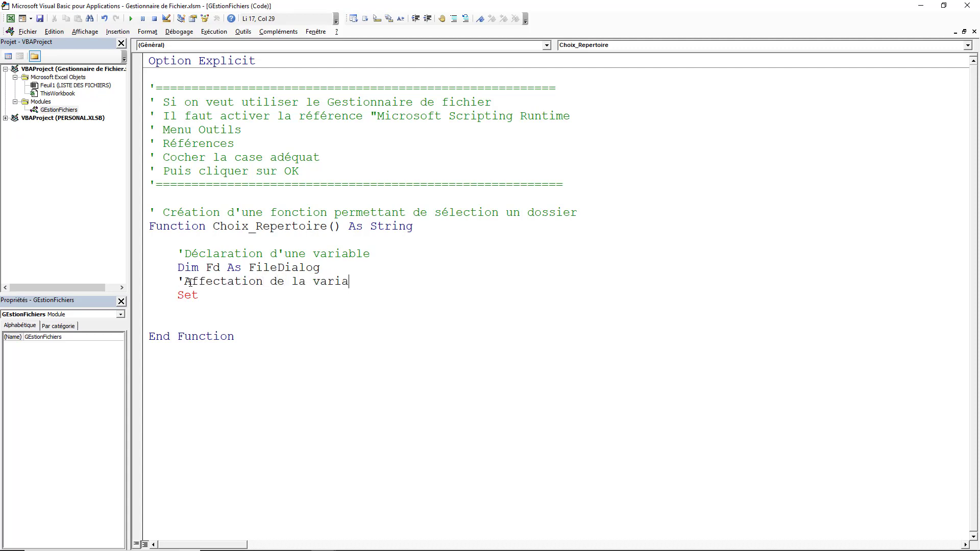
text(vle)
key(BackSpace)
key(BackSpace)
key(BackSpace)
text(ble)
Complete the line Set Fd = Application.FileDialog(msoFileDialogFolderPicker).
click(271, 254)
drag(249, 267, 320, 268)
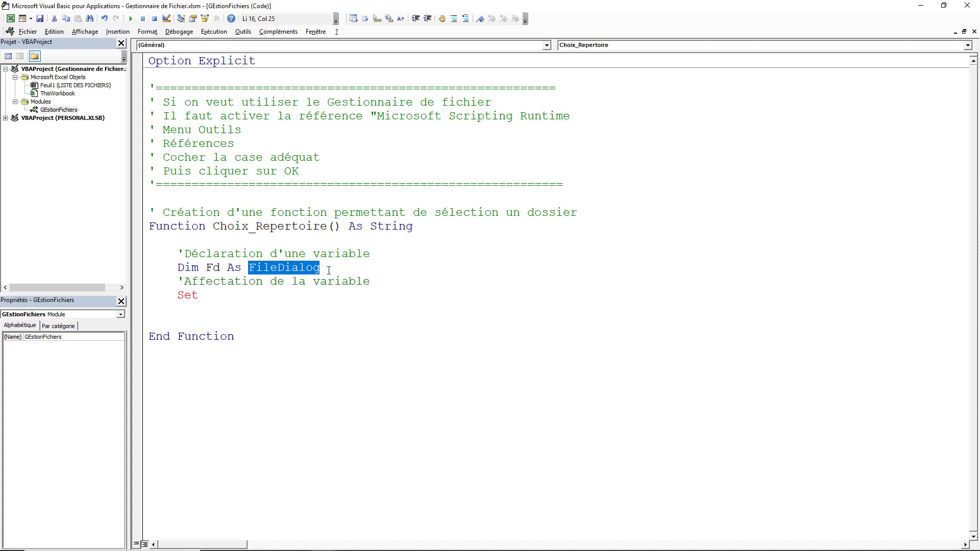
click(205, 298)
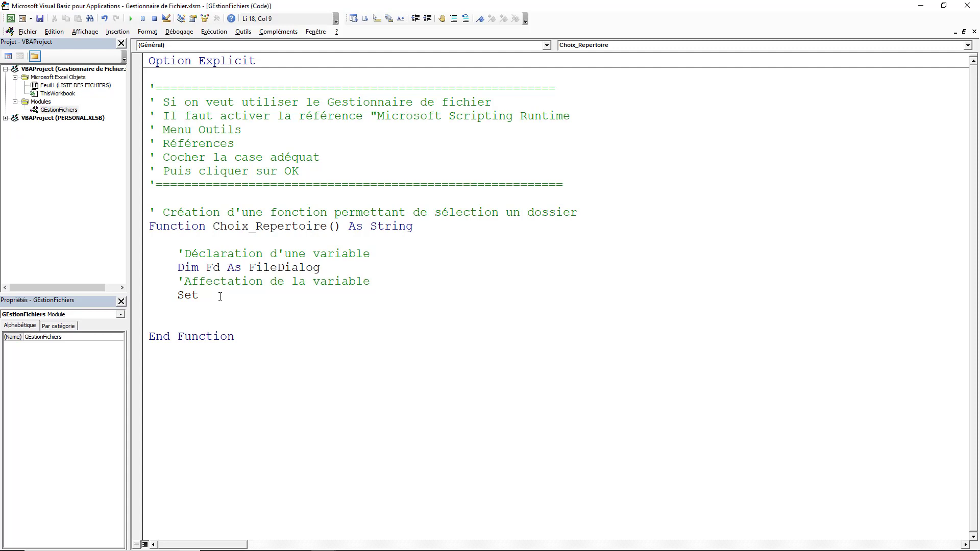
text(f)
text(d = A)
text(ppluca)
key(BackSpace)
key(BackSpace)
key(BackSpace)
text(ica)
text(tion.)
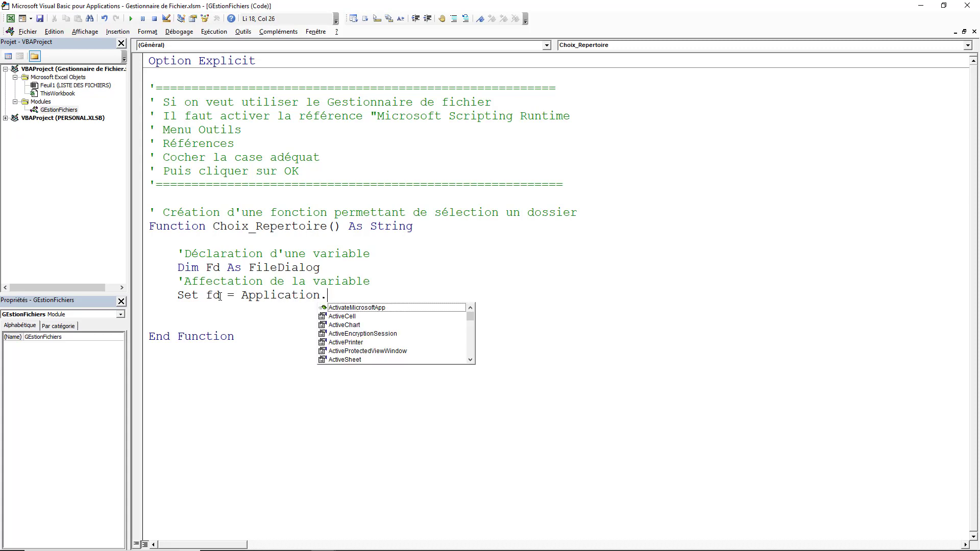
text(fil)
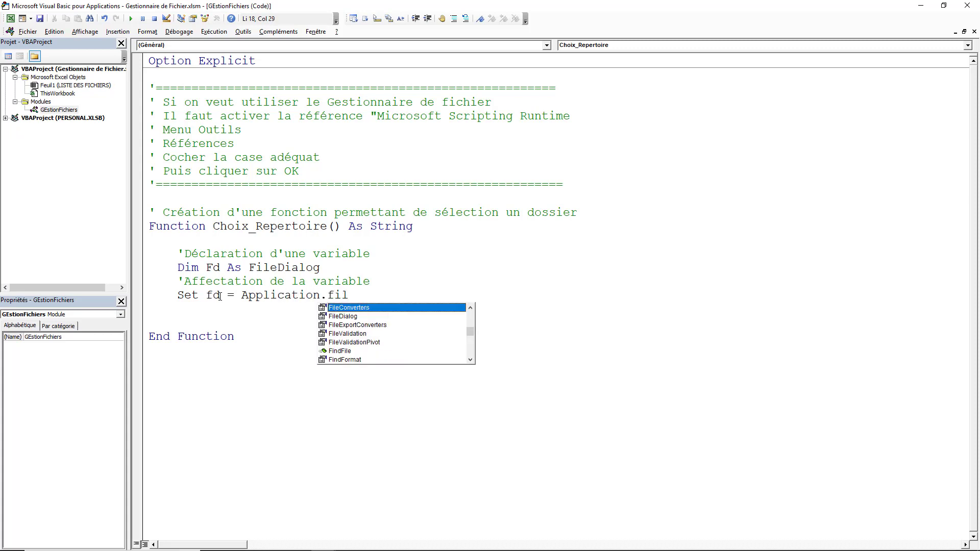
key(Down)
key(Tab)
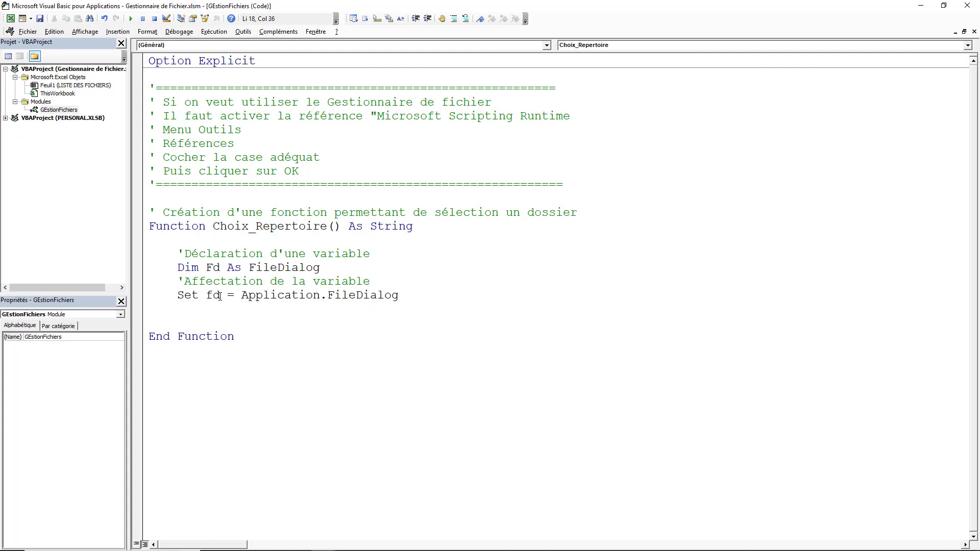
text(()
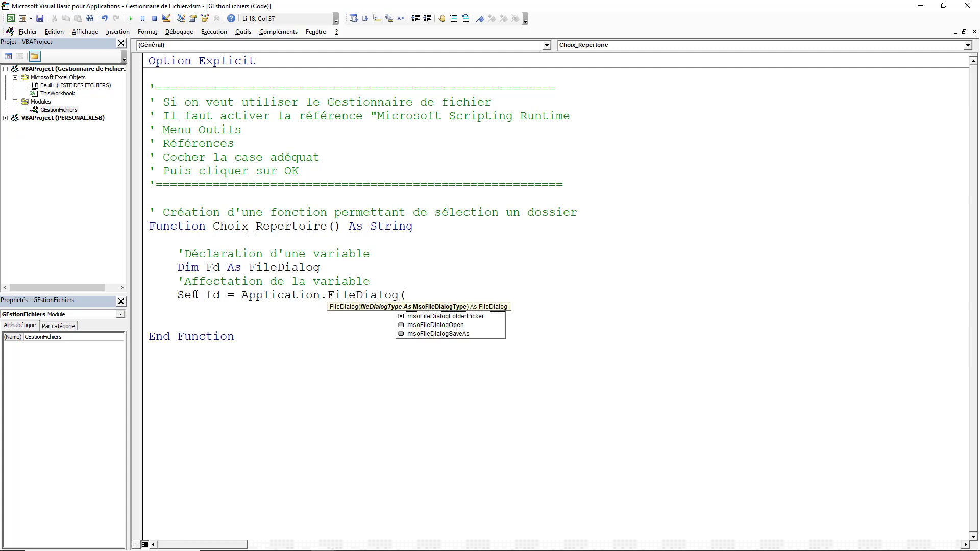
click(447, 319)
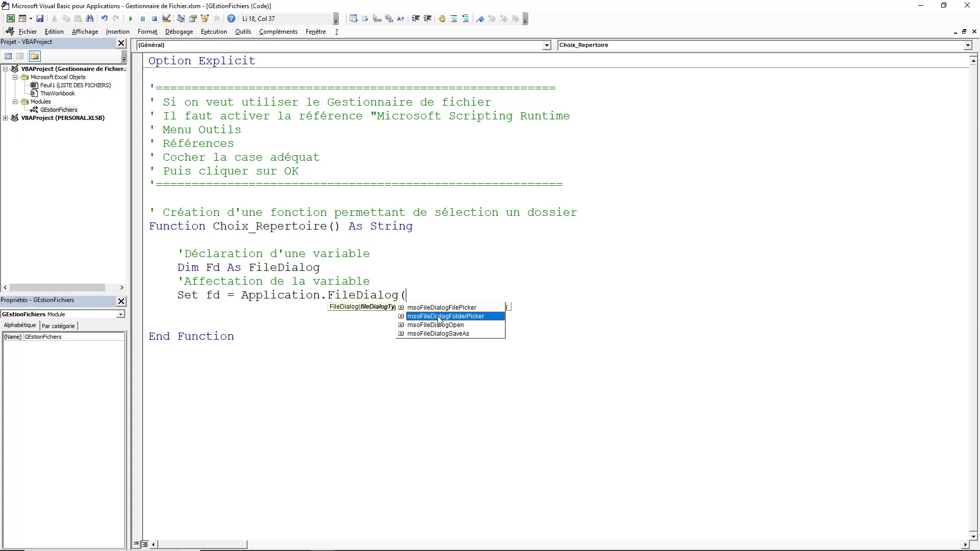
double_click(441, 317)
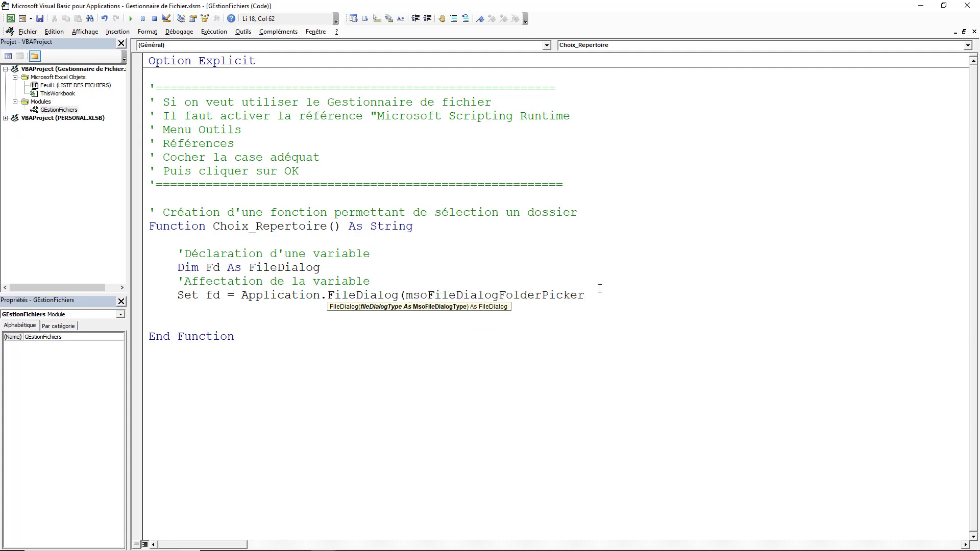
text())
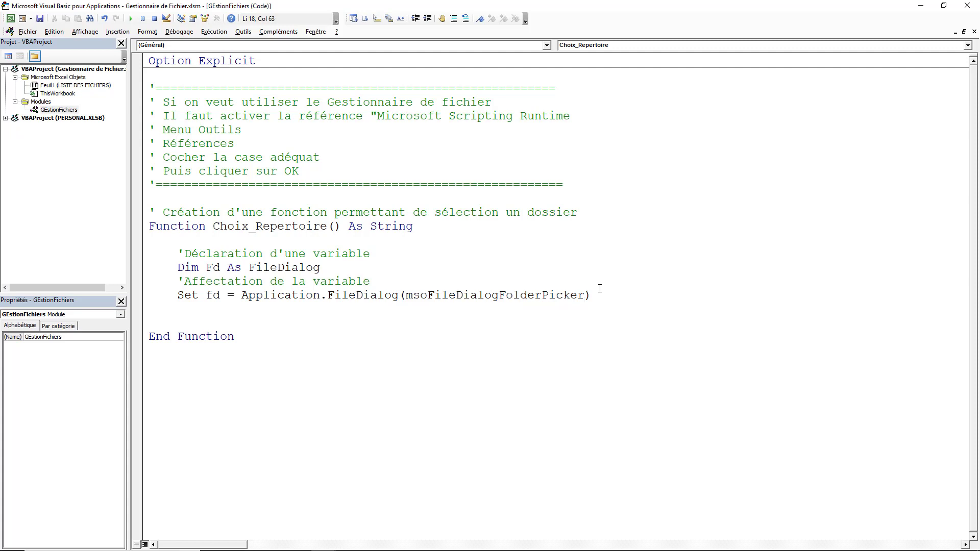
key(Return)
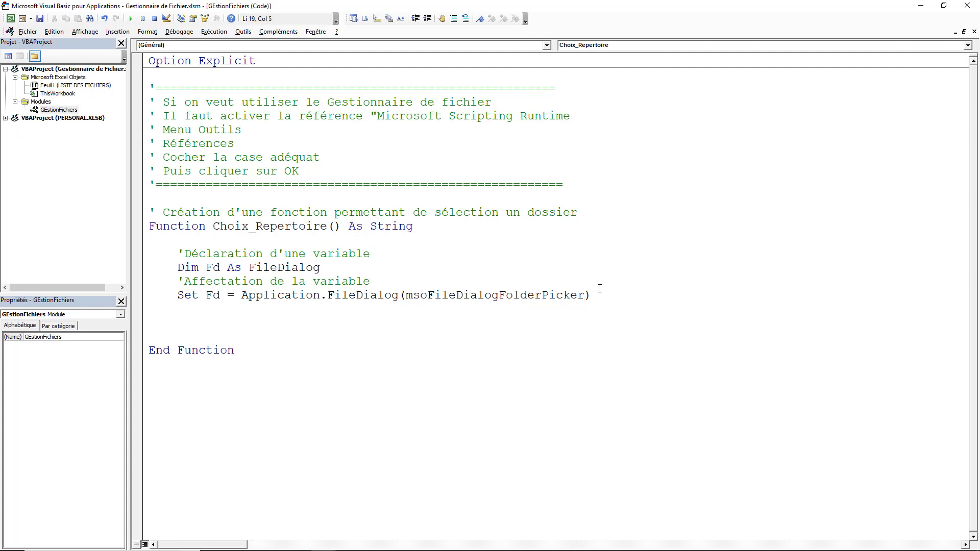
Add Fd.Show followed by the comment 'Affichage de l'explorateur'.
text(fd.s)
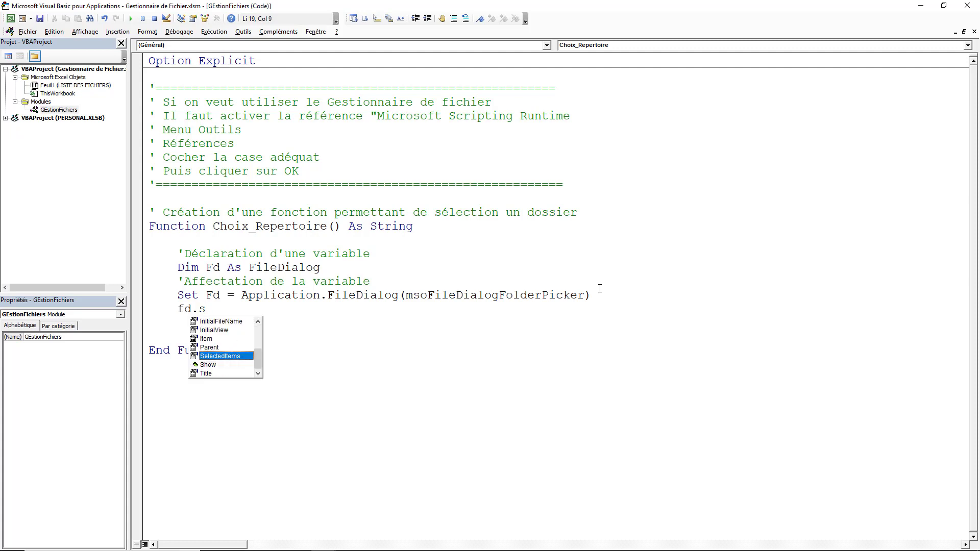
text(how)
key(Tab)
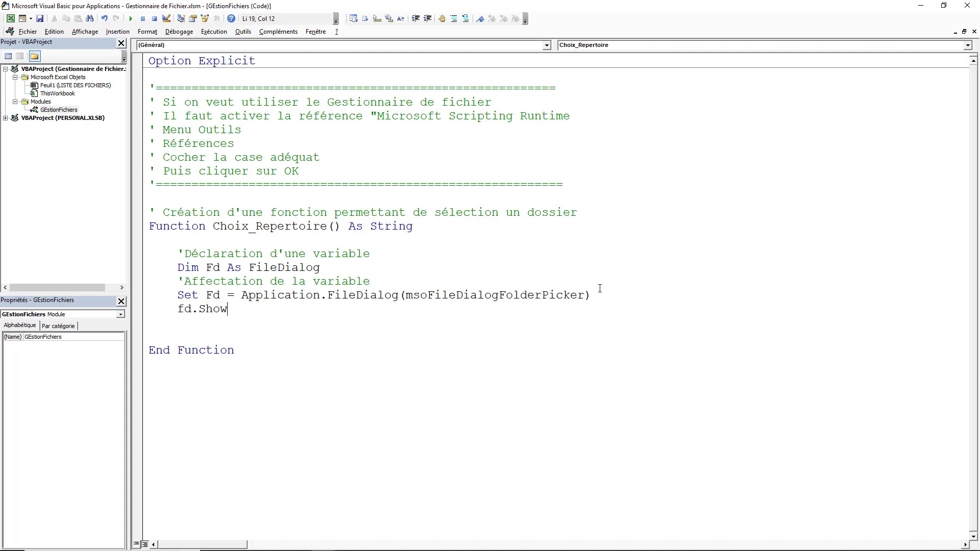
key(Return)
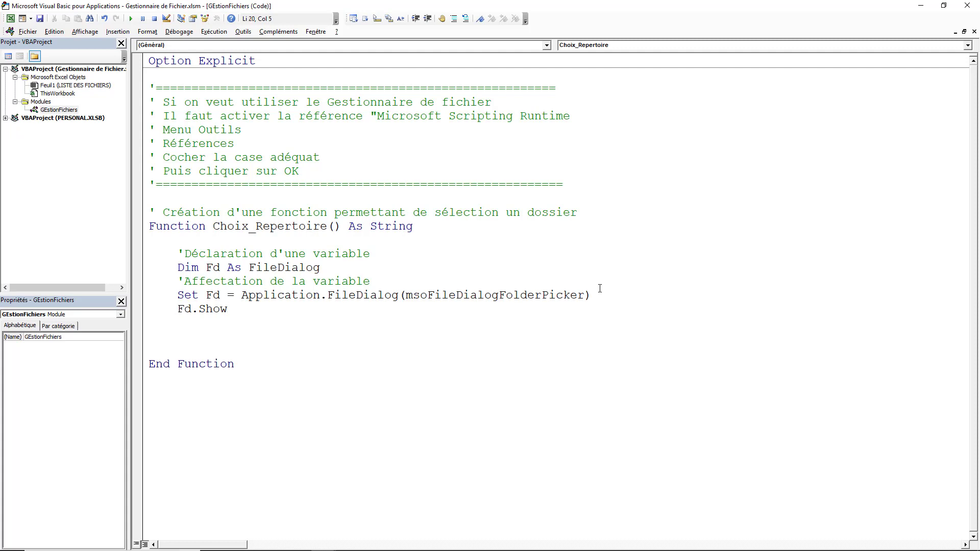
text('Afon)
key(BackSpace)
key(BackSpace)
key(BackSpace)
key(BackSpace)
text(Affichage )
text(de l'exp)
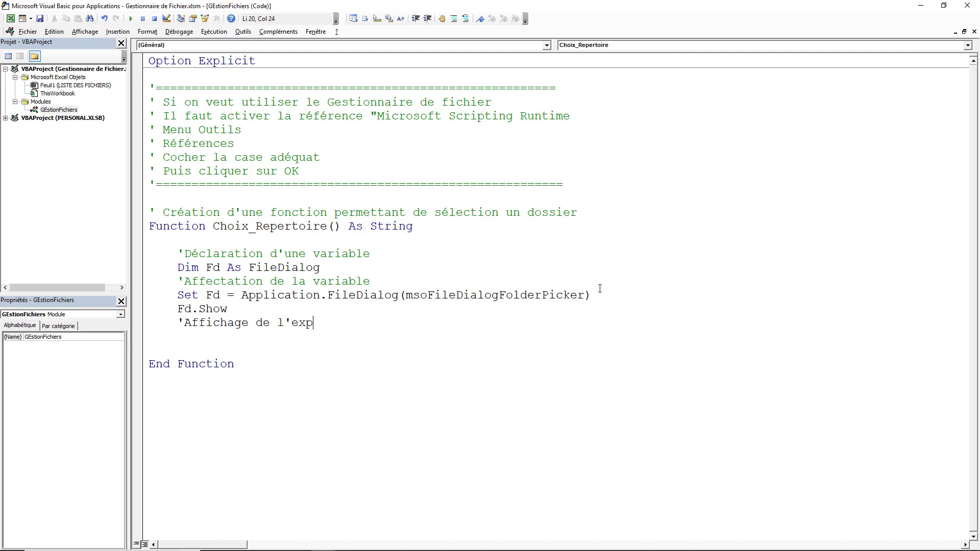
text(lorateurs)
key(Return)
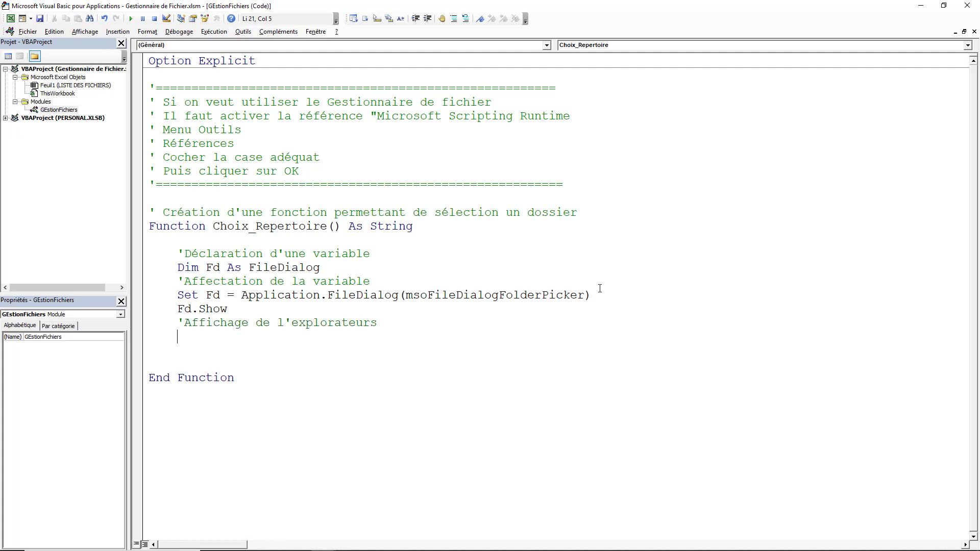
key(BackSpace)
key(BackSpace)
key(BackSpace)
key(Return)
Return the chosen folder with Choixrepertoire = Fd.SelectedItems(1).
text(C)
text(iw)
key(BackSpace)
text(xr)
text(e)
text(pertoire)
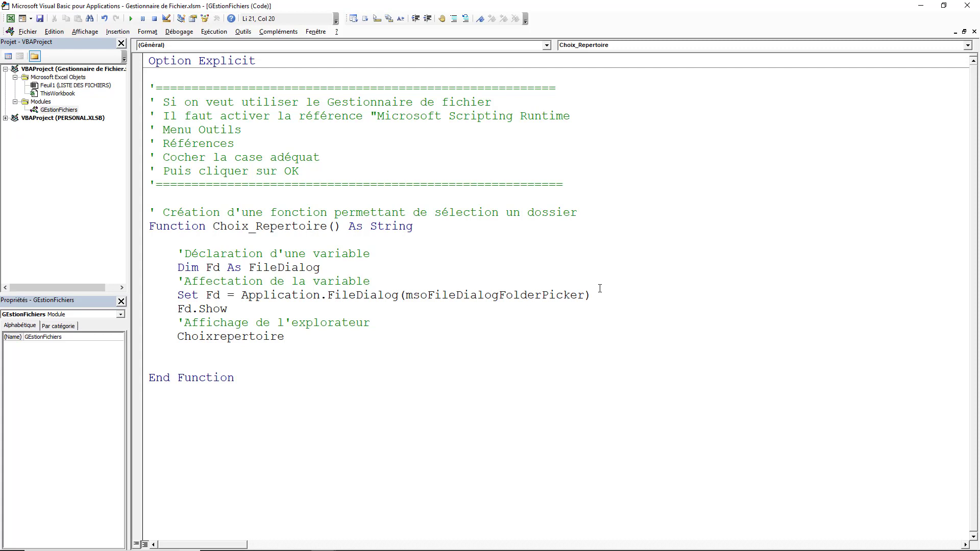
text( =fd)
text(.s)
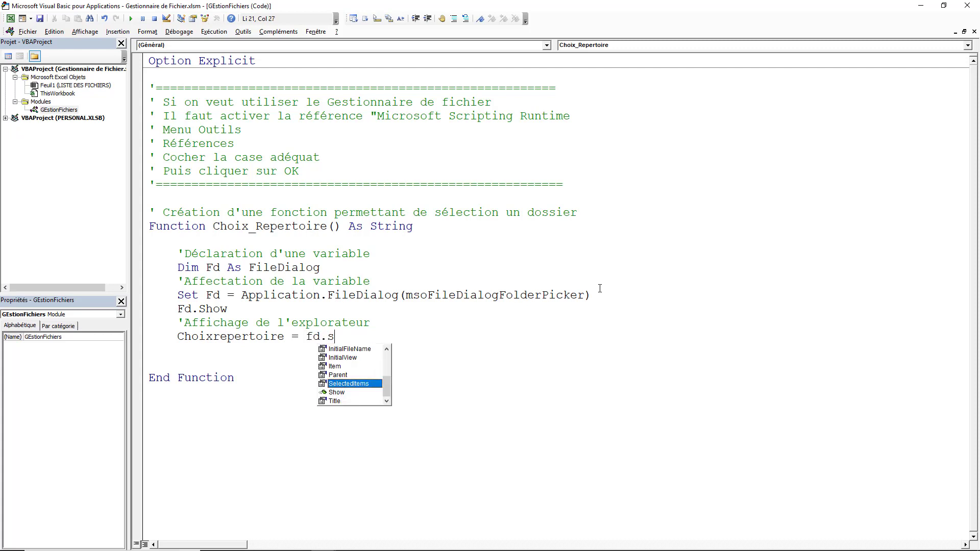
text(el)
key(Tab)
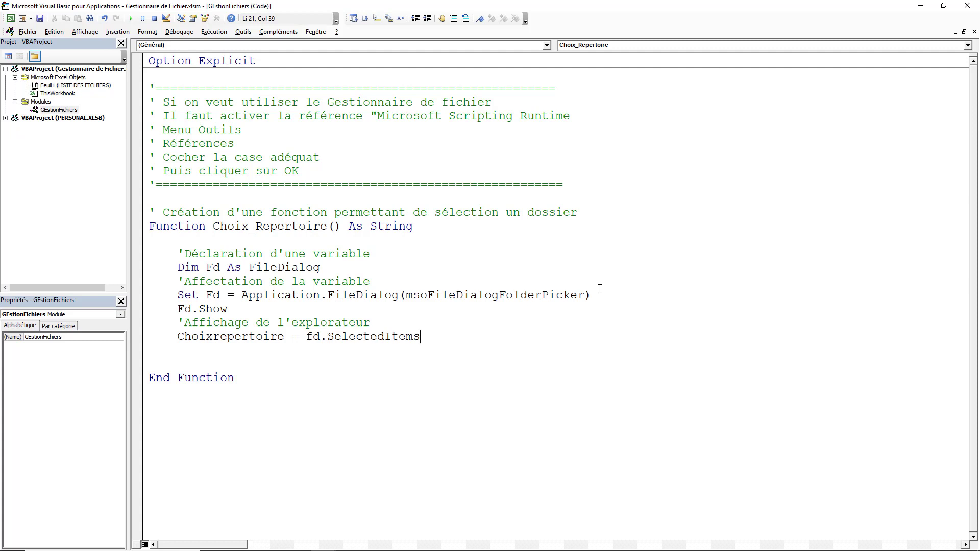
text((1))
Delete the extra blank line before End Function and open a new line below the function.
click(167, 353)
click(154, 366)
key(BackSpace)
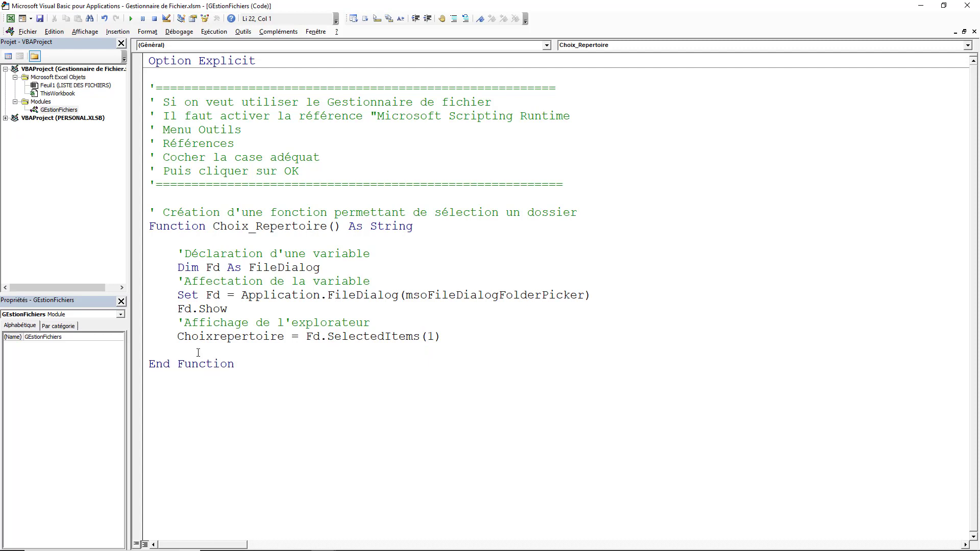
click(166, 393)
key(Return)
Type the comment 'Procédure appelant la fonction et l'affichage du dossier' under End Function, fixing typos.
text(')
text(Procédure )
text(pppela)
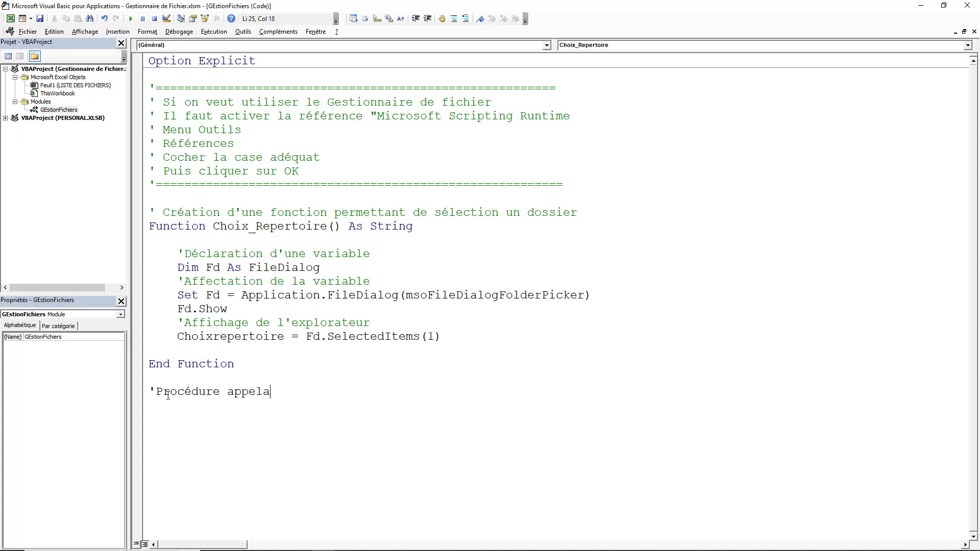
text(nt la)
text( fonction )
text(et l'af)
text(fiche)
key(BackSpace)
text(age )
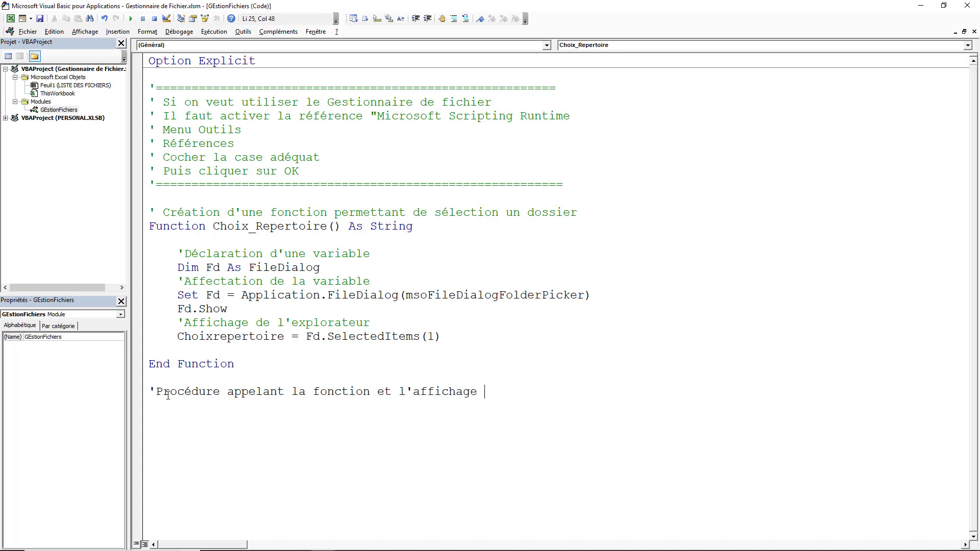
text(du s)
key(BackSpace)
text(dossier)
key(Return)
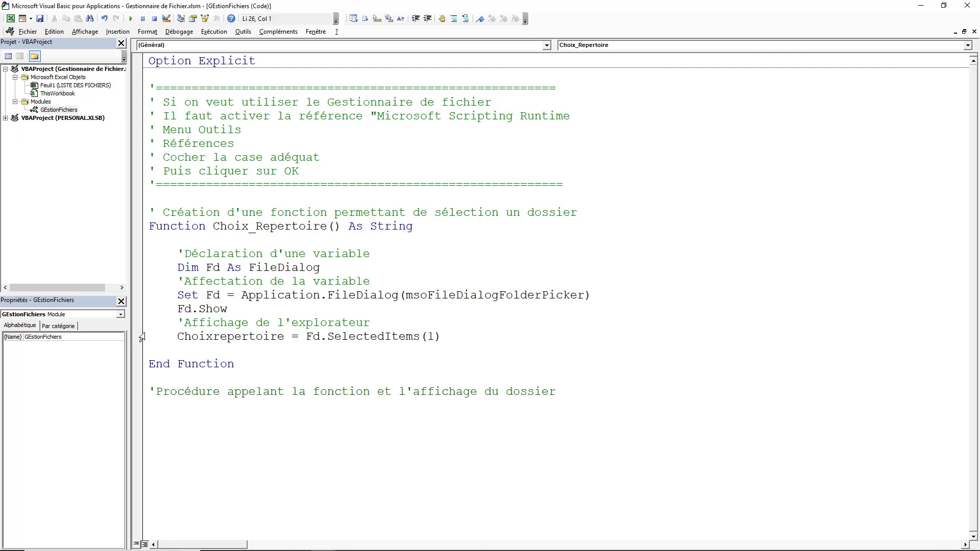
Resize the editor and project panes so the CHOIX DU DOSSIER area shows beside the code, adding two blank lines.
drag(556, 13, 569, 194)
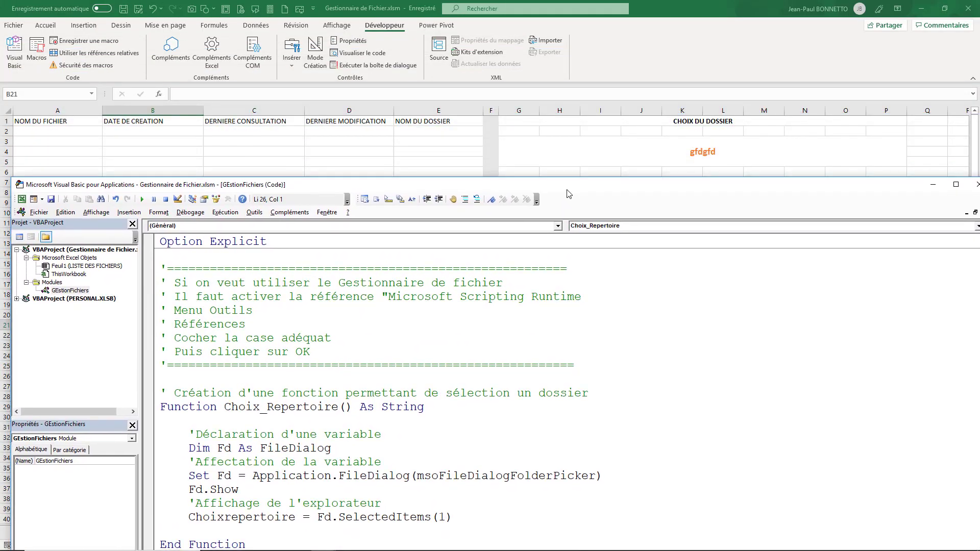
click(627, 148)
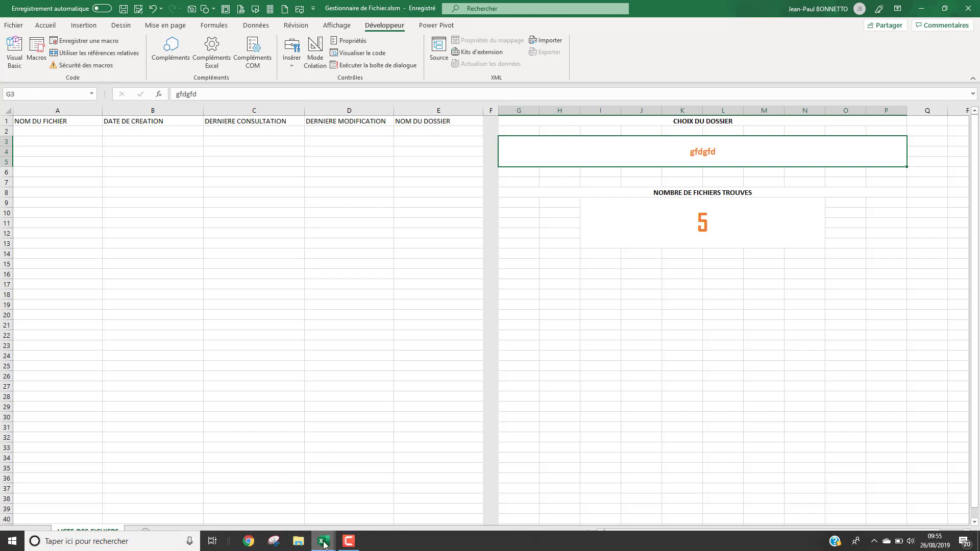
mouse_move(323, 541)
click(392, 508)
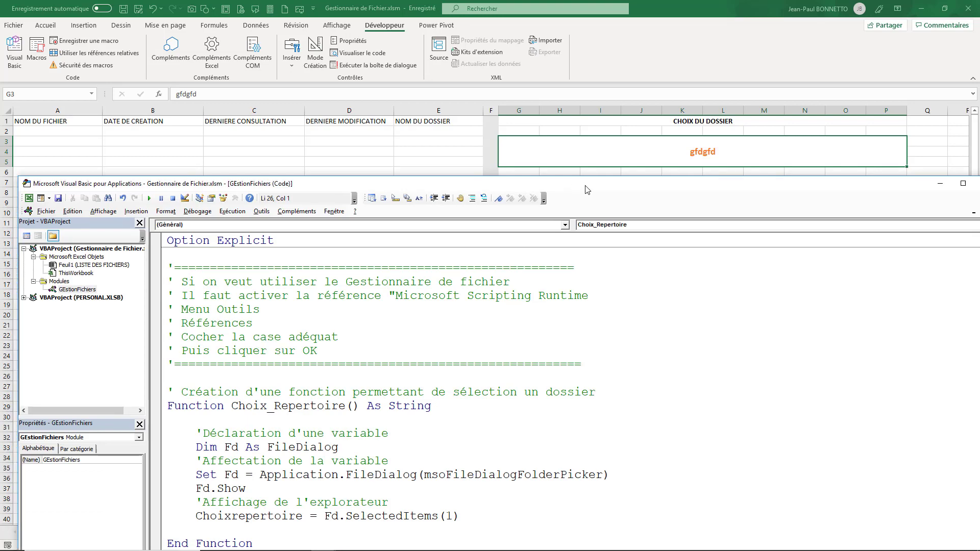
drag(587, 190, 556, 27)
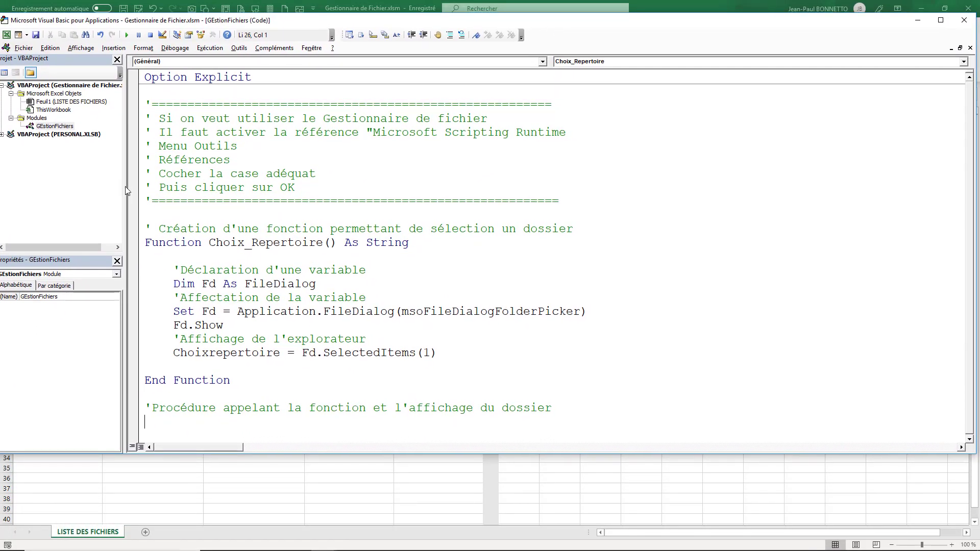
drag(126, 192, 118, 191)
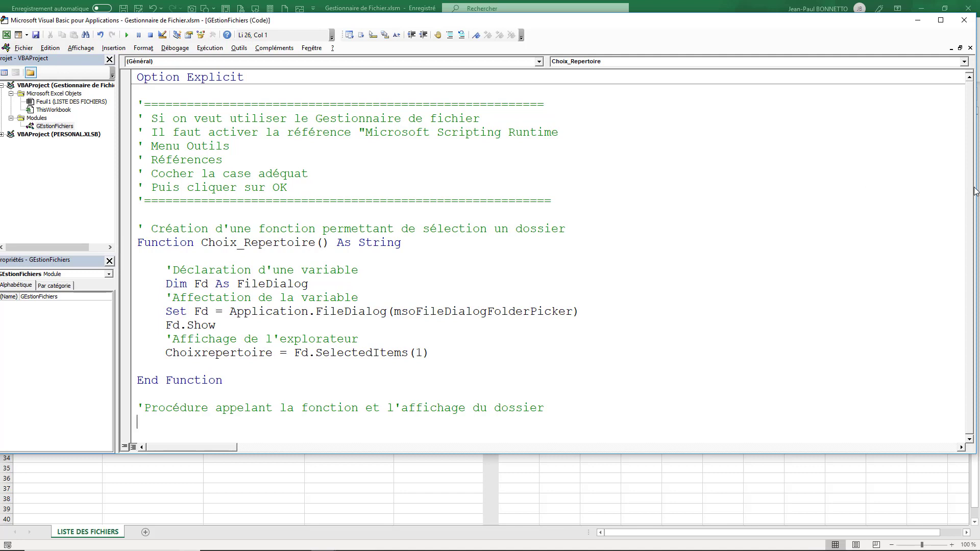
drag(975, 195, 568, 234)
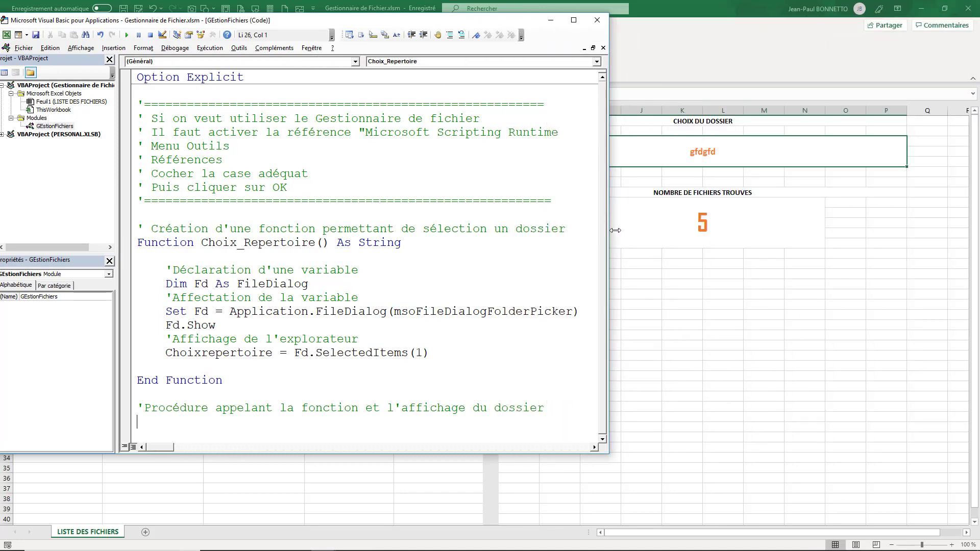
drag(568, 234, 598, 233)
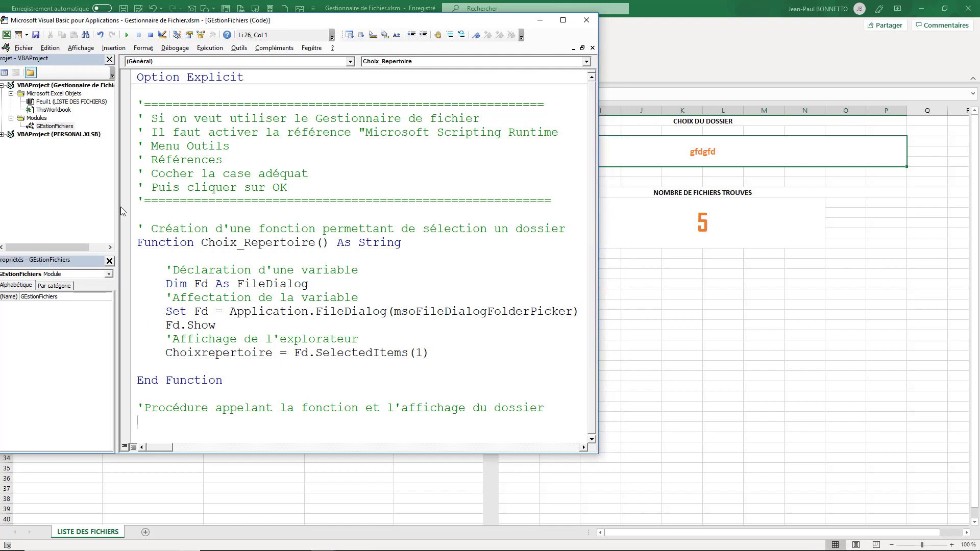
drag(115, 211, 36, 228)
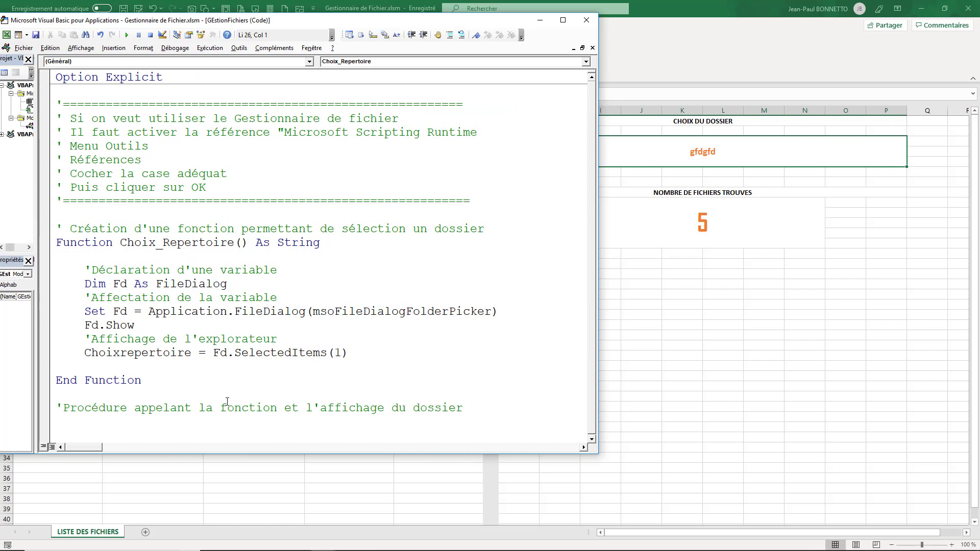
key(Return)
key(Return)
key(Return)
key(Return)
key(Return)
key(Return)
key(Return)
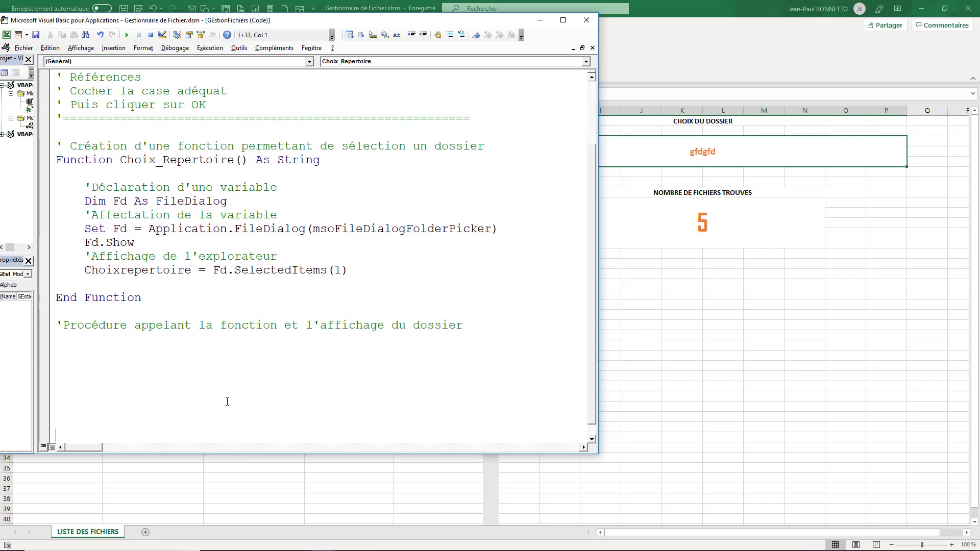
key(Return)
key(Return)
key(Return)
key(Return)
key(Return)
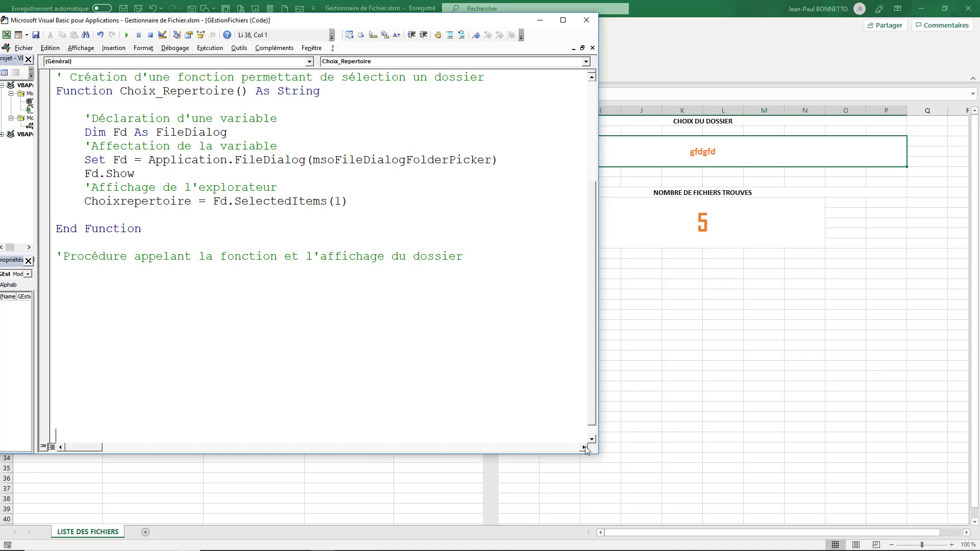
drag(598, 456, 597, 513)
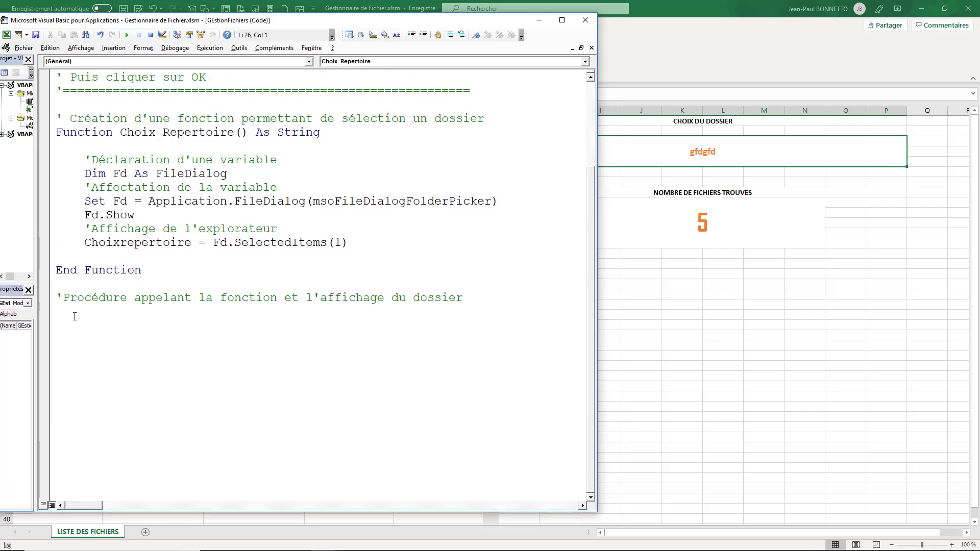
Create Sub AppelDossier with a 'Déclarations des variables' comment inside.
text(Sub )
text(Ap)
text(pel)
text(Docs)
key(BackSpace)
key(BackSpace)
text(s)
text(sier)
key(Return)
key(Return)
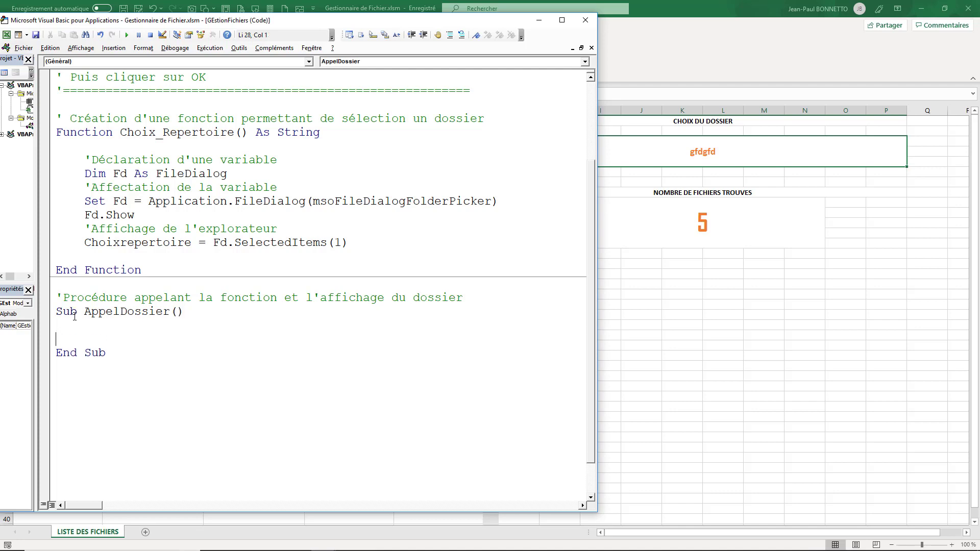
key(Return)
key(Return)
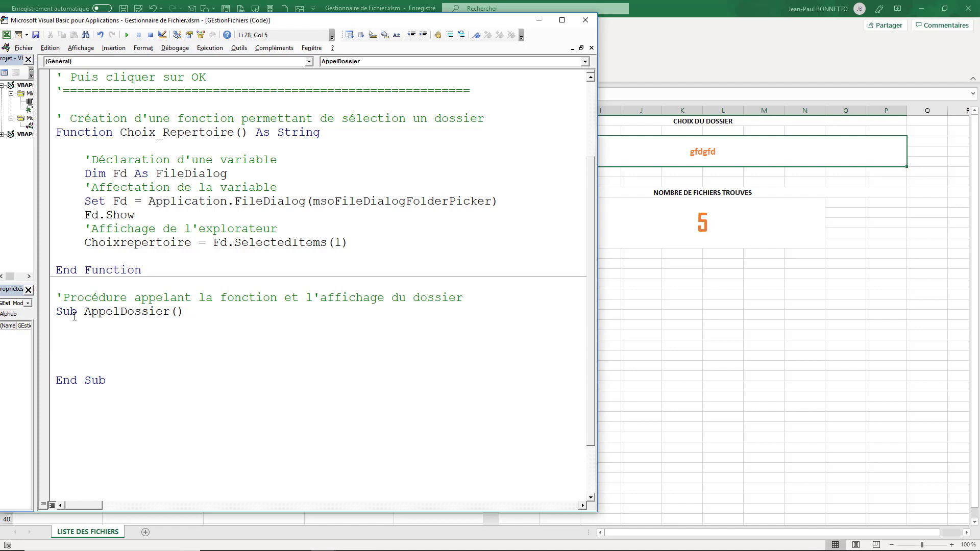
text(')
text(Déclarati)
text(n des)
key(BackSpace)
key(BackSpace)
key(BackSpace)
key(BackSpace)
key(BackSpace)
text(o)
text(ns des va)
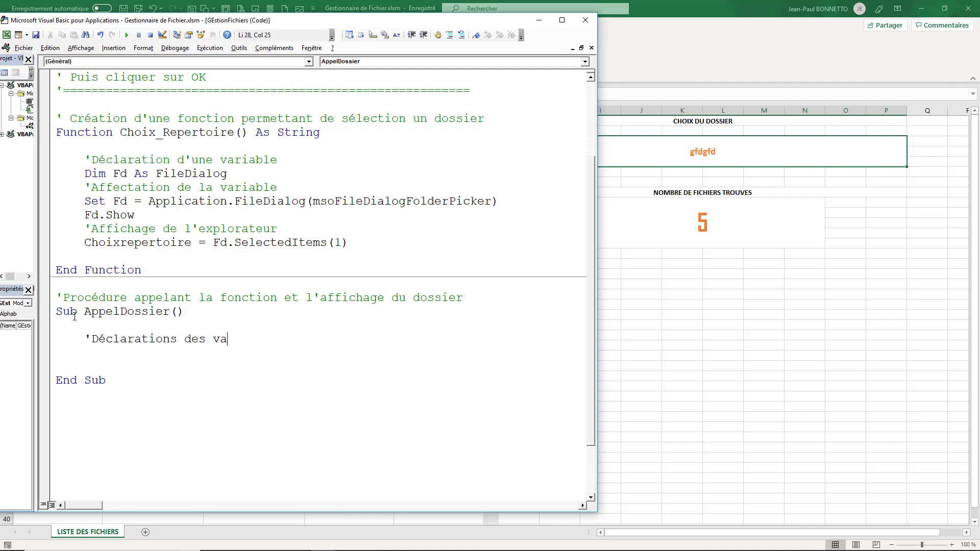
text(riables)
key(Return)
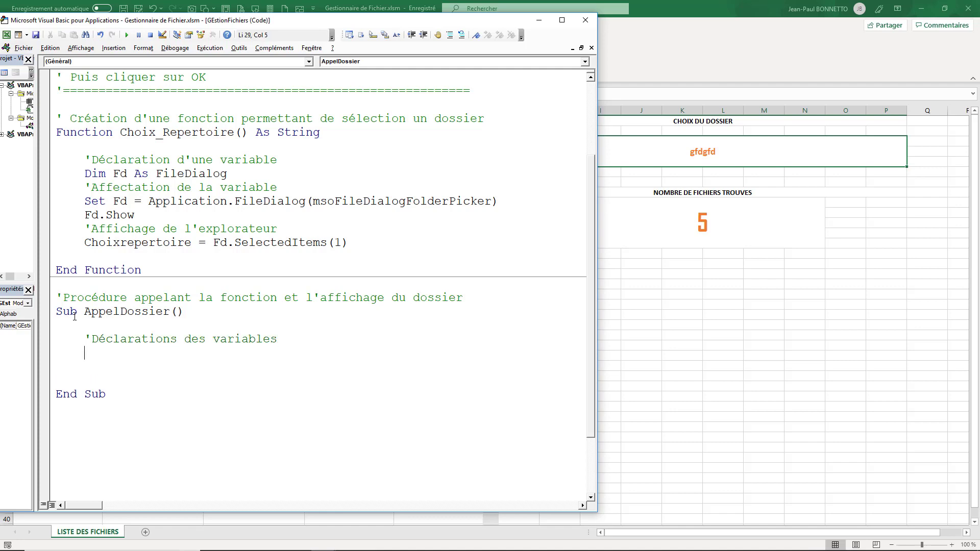
Declare Dim Rep As String, then add an 'Affectation comment and Rep = Choix_Repertoire.
text(Dim )
text(R)
text(ep)
text(a)
key(BackSpace)
text(as )
text(Str)
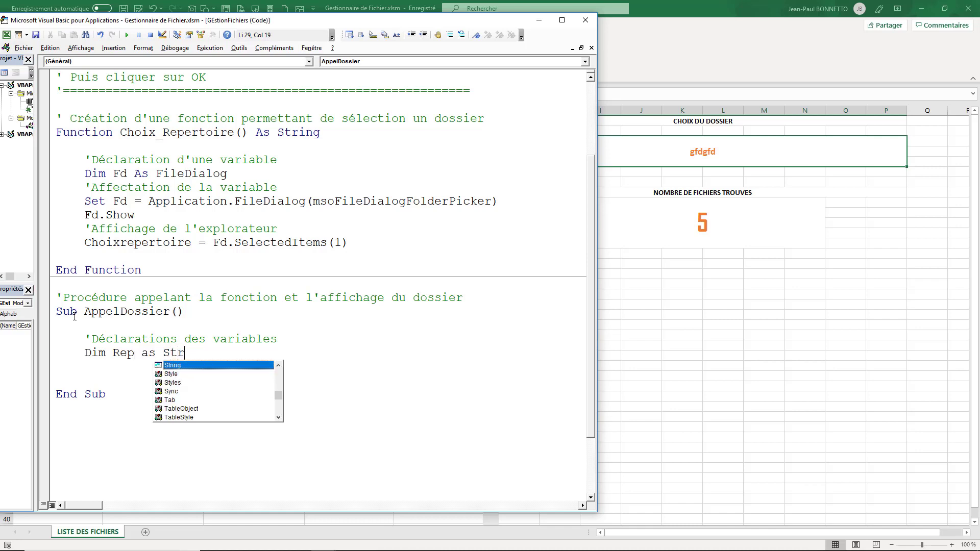
text(ing)
key(Return)
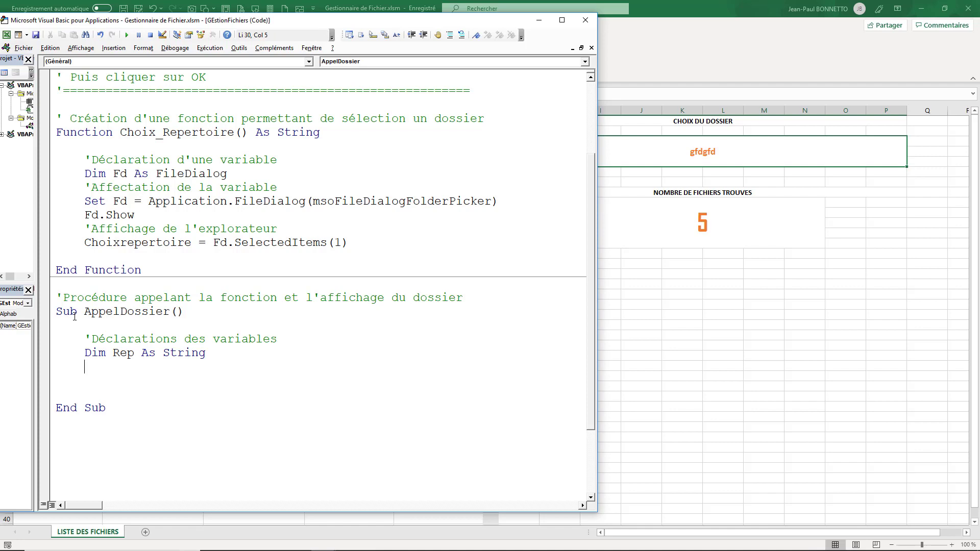
text('Affect)
text(ation)
key(Return)
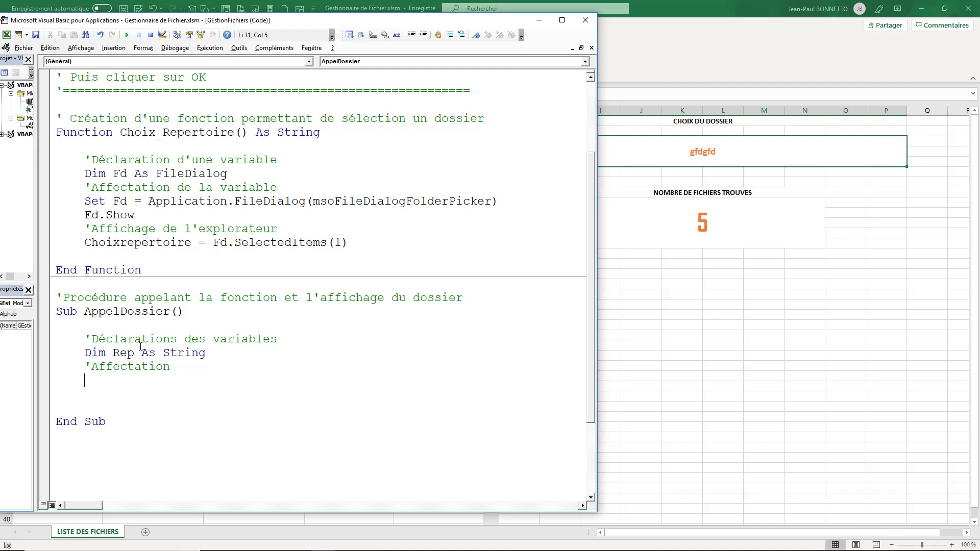
text(Rep )
text(= )
text(cho)
text(ix)
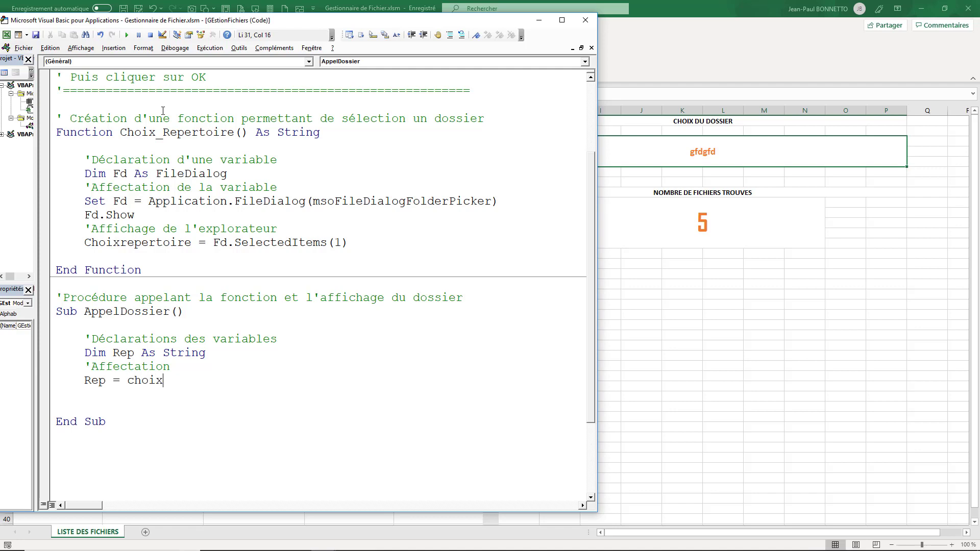
text(_)
text(repertoire)
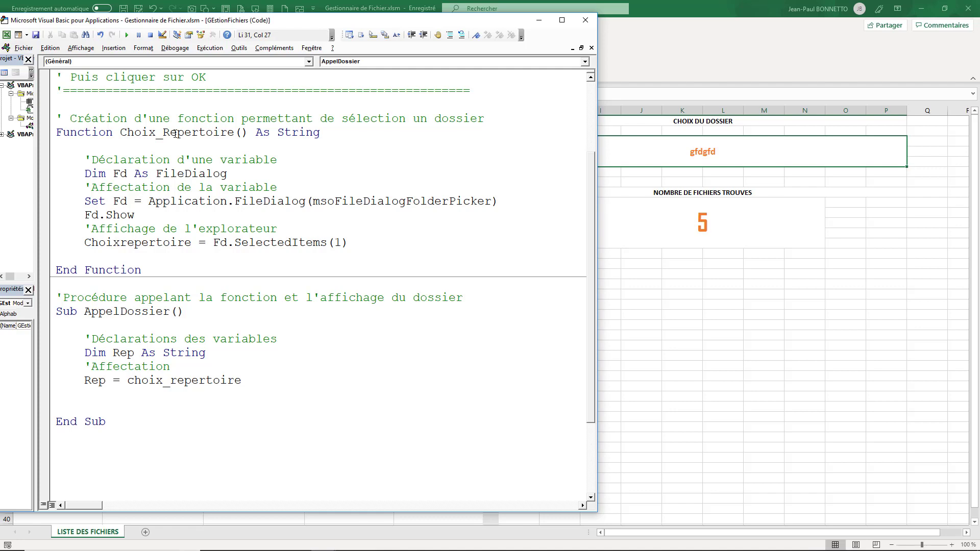
Add the comment 'On teste si un dossier a bien été sélectionner' below the assignment.
click(156, 339)
text('O n)
text(test)
key(BackSpace)
key(BackSpace)
key(BackSpace)
key(BackSpace)
key(BackSpace)
key(BackSpace)
text(n teste )
text(si )
text(un )
text(dossier )
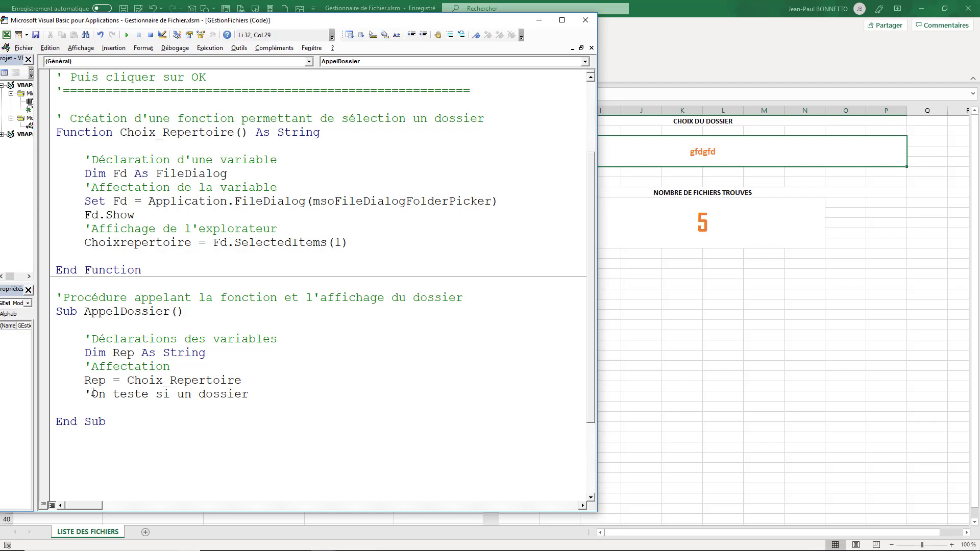
text(a bien été )
text(sélectionn)
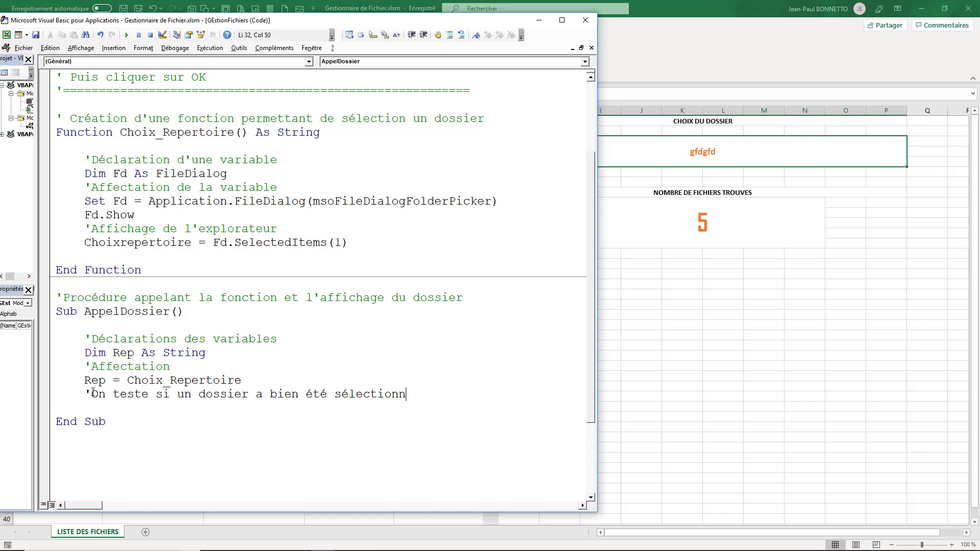
text(er)
key(Return)
Write an If Rep <> vbNullString Then block with Else and End If lines.
text(If )
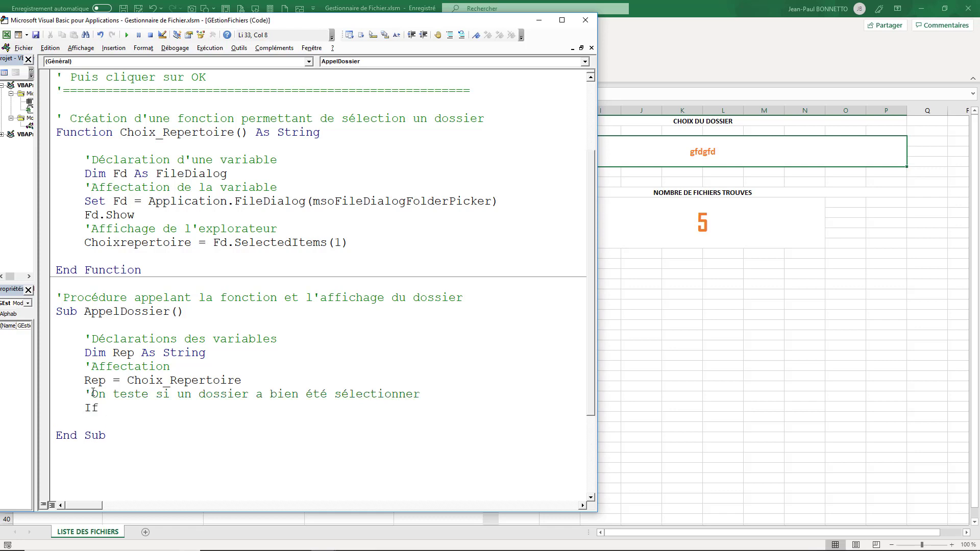
text(rep )
text(<<)
key(BackSpace)
text(> )
text(vbnu)
text(llst)
text(ring )
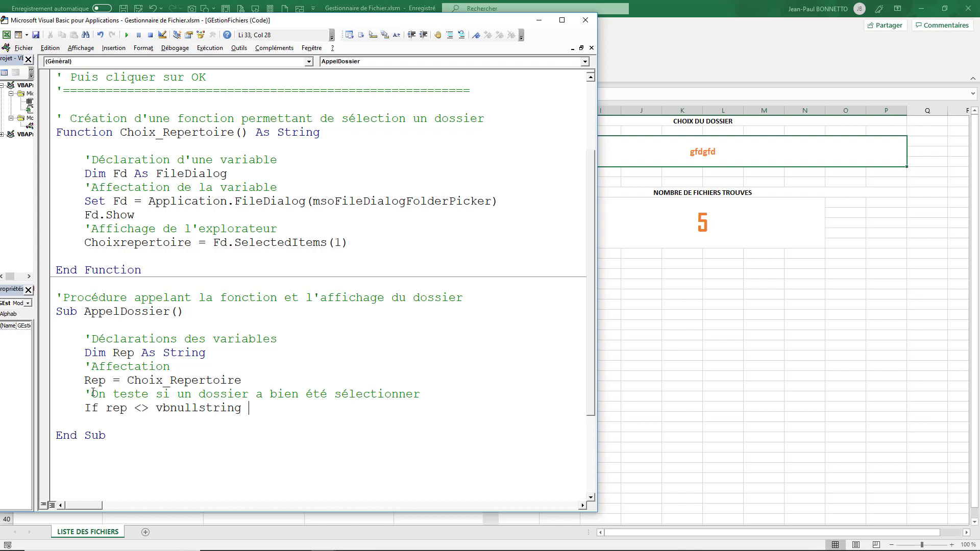
text(then)
key(Return)
key(Return)
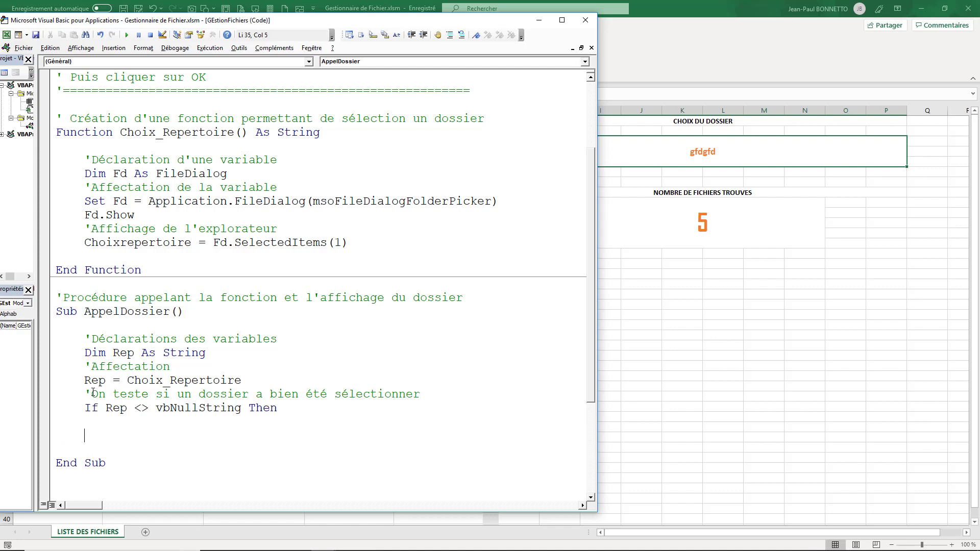
text(end i)
text(f)
key(Up)
key(Return)
key(Return)
key(BackSpace)
text(else)
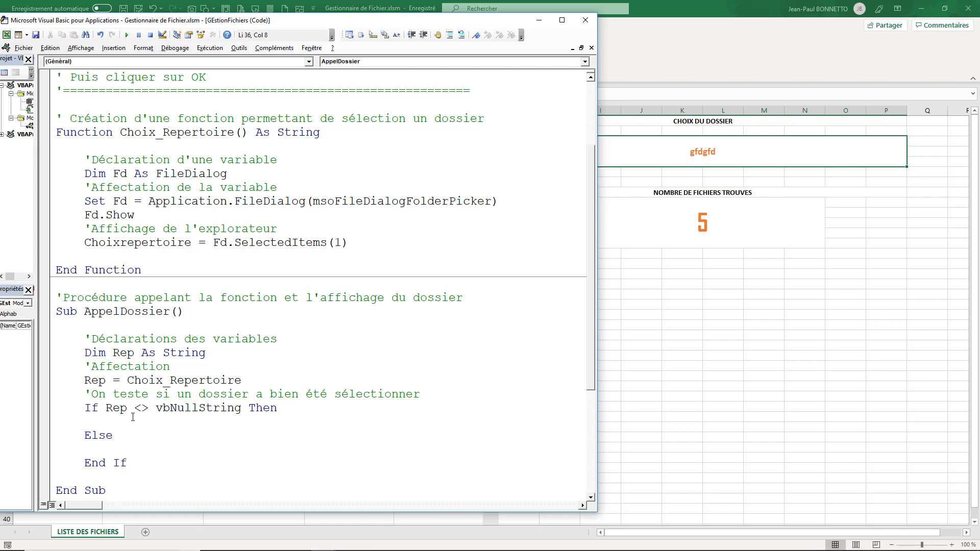
In the Else branch, add MsgBox "Pas de sélection de dossier", vbOKOnly + vbCritical, "ANNULATION DOSSIER".
text(Ms)
text(gbox ")
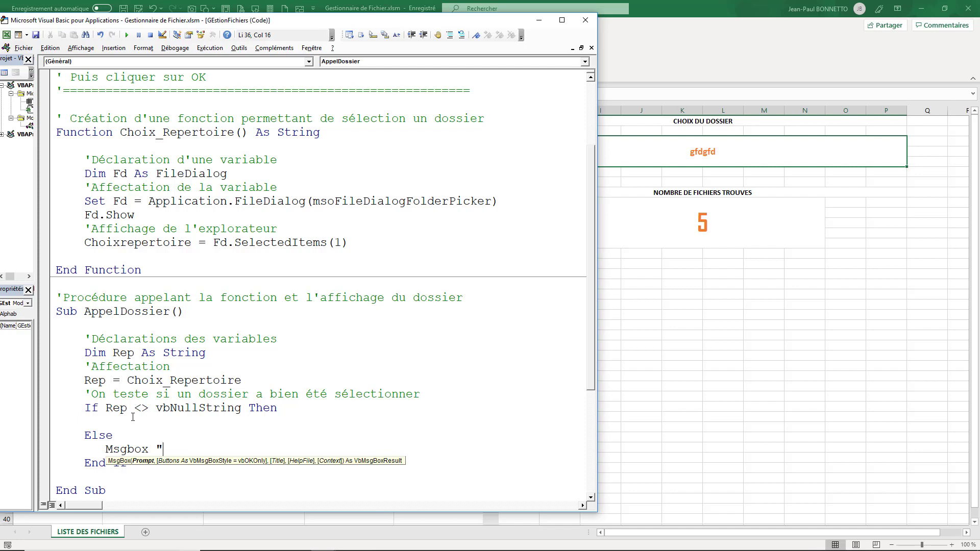
text(Pas de sé)
text(lection de dos)
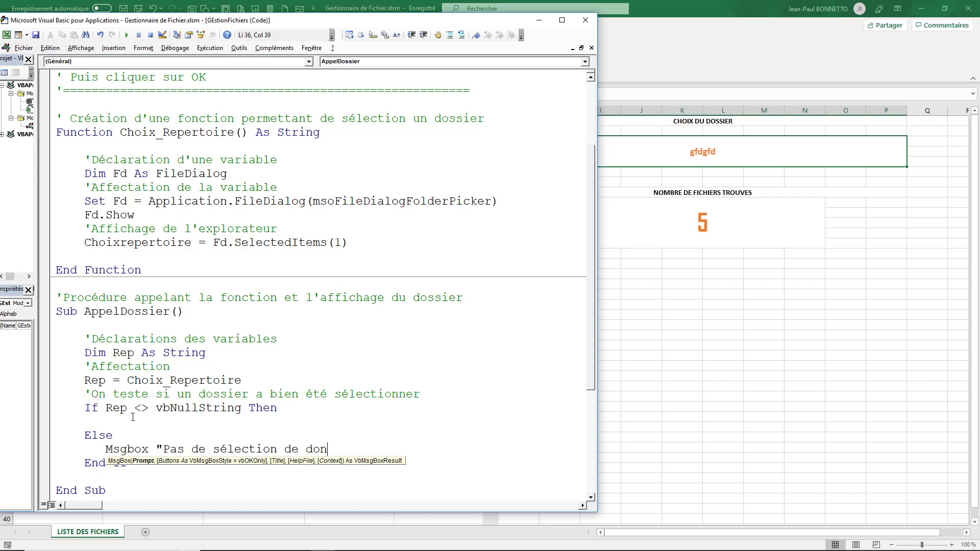
text(s)
key(BackSpace)
key(BackSpace)
text(ssier)
text(")
text(,vbo)
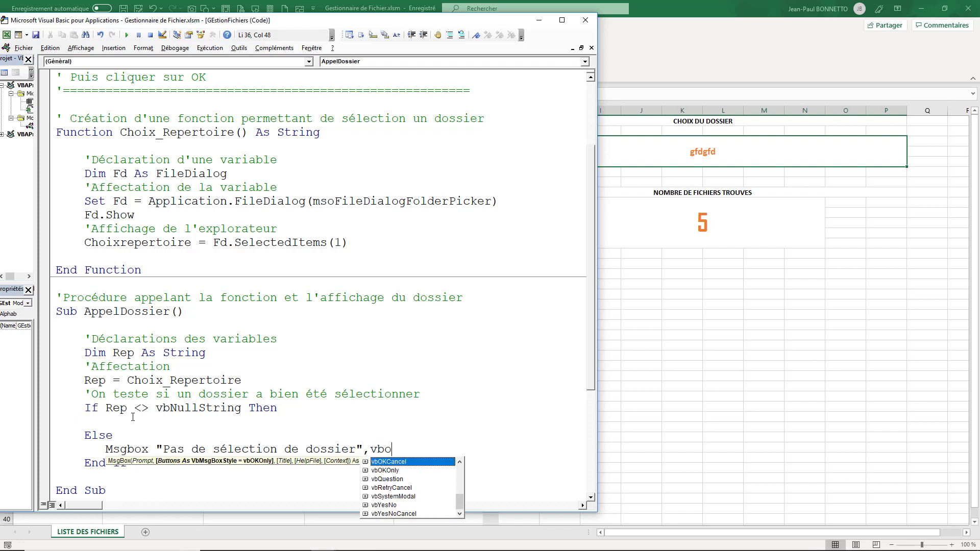
text(k)
double_click(386, 471)
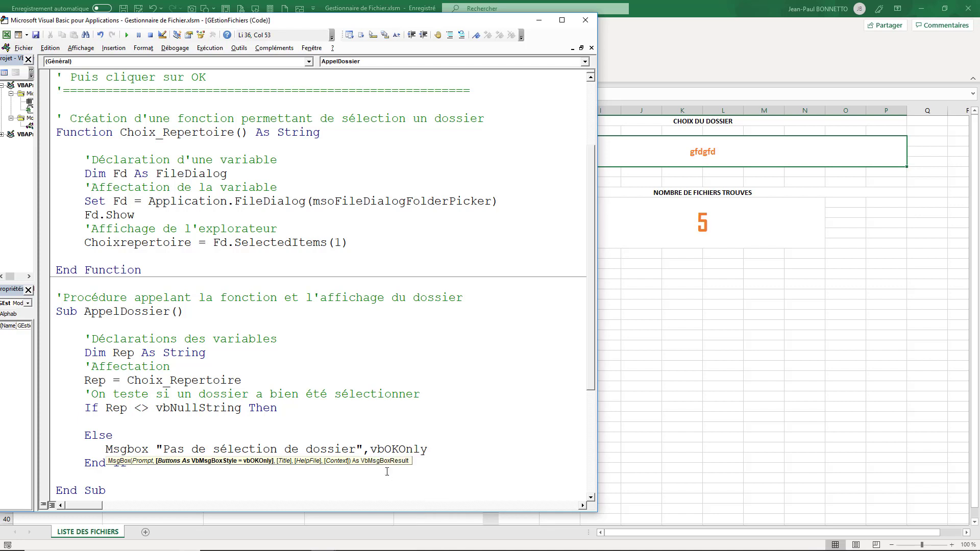
text(+vb)
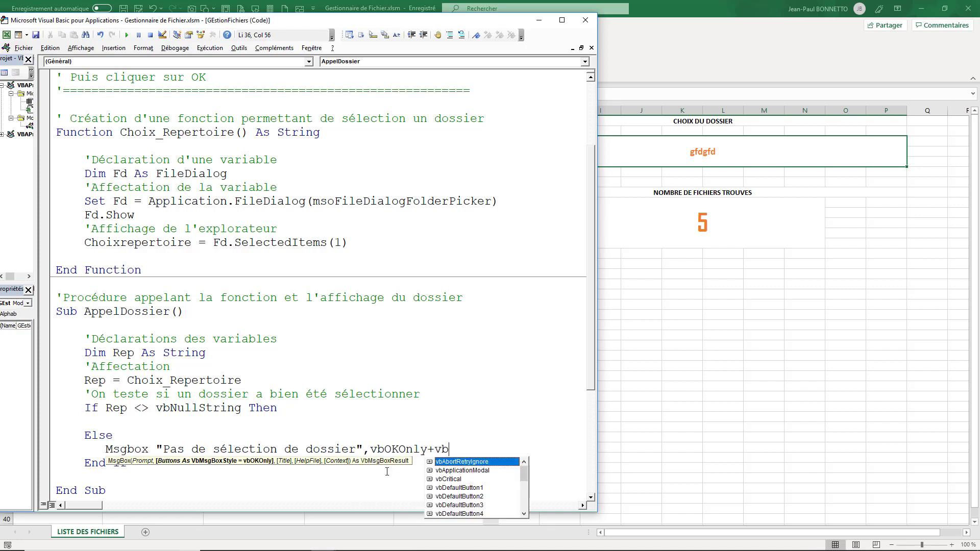
text(cir)
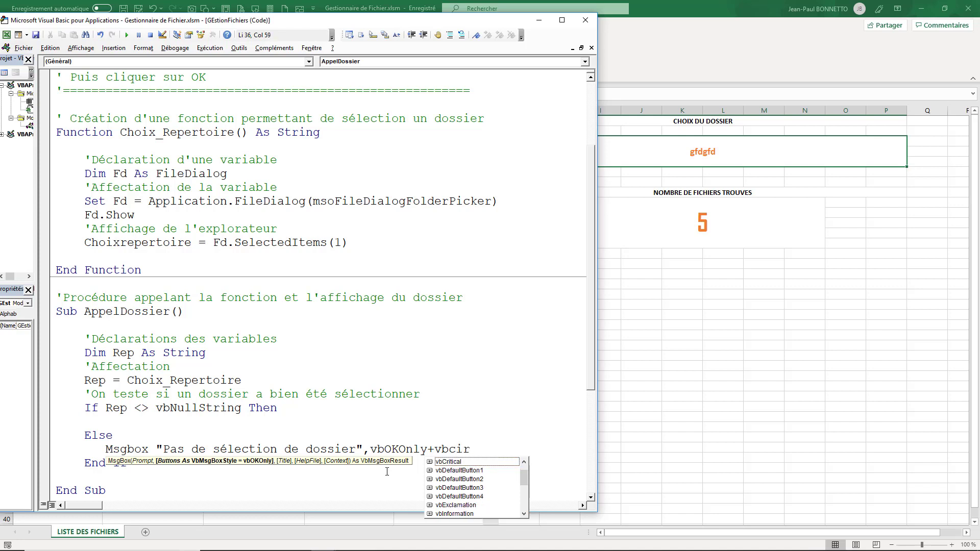
key(Tab)
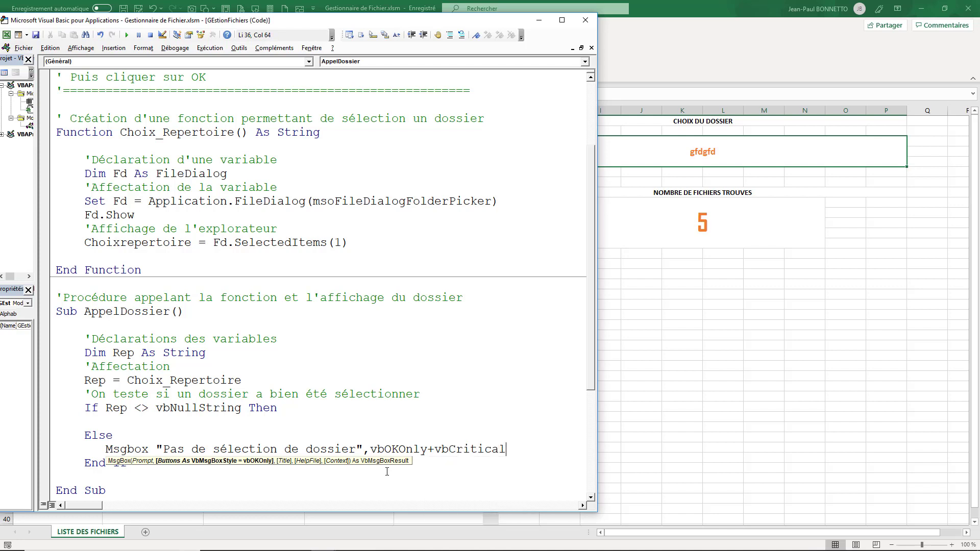
text(,"ANNUL)
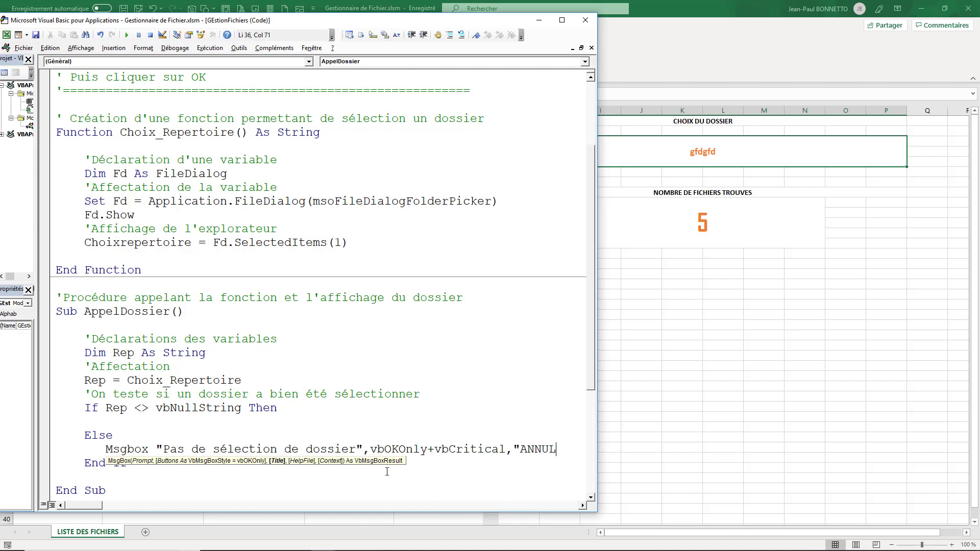
text(ATION )
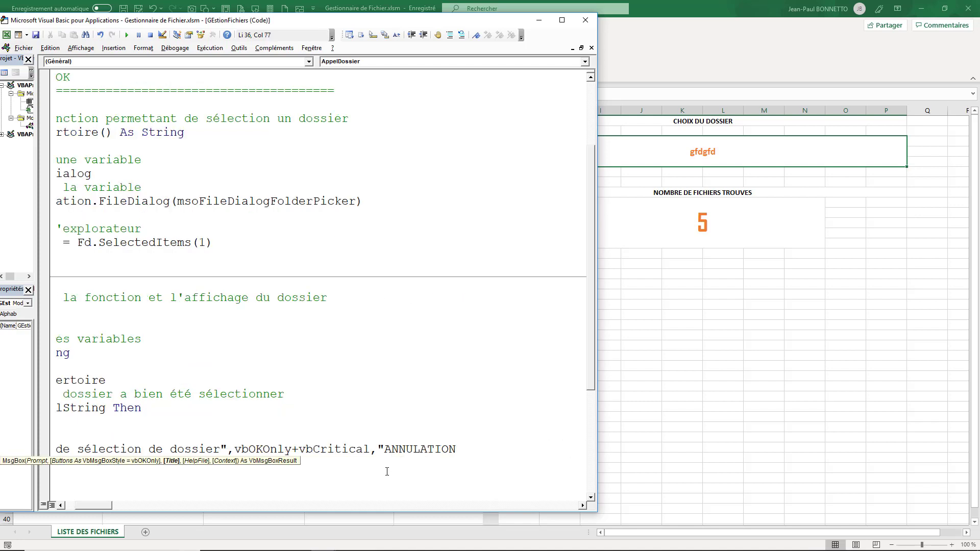
text(DOSSIER")
click(241, 433)
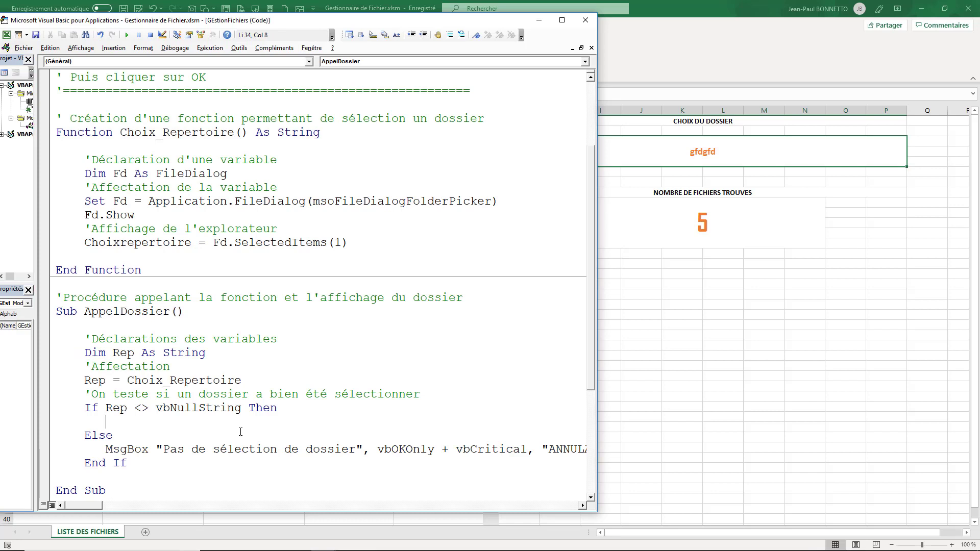
In the Then branch write ActiveSheet.Range("G3") = Rep, then select the AppelDossier name.
text(activ)
text(e)
text(s)
text(hhee)
key(BackSpace)
key(BackSpace)
key(BackSpace)
text(ee)
text(t)
text(.ran)
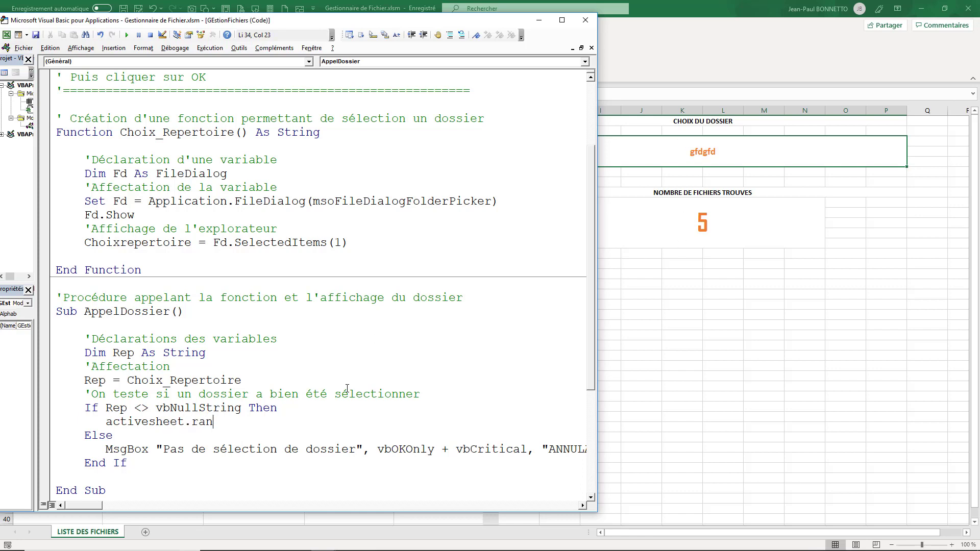
text(ge(")
text(G3"))
text( = rep)
click(322, 381)
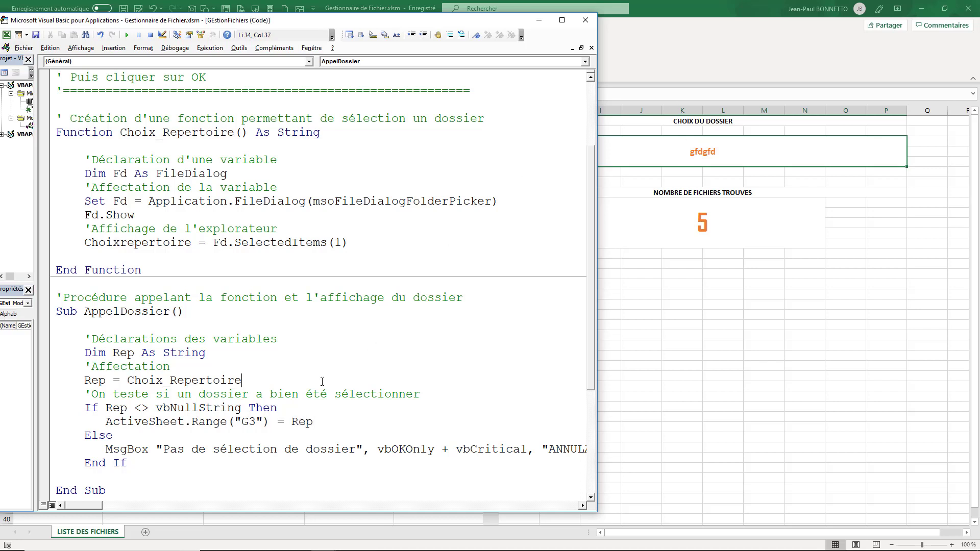
click(289, 423)
mouse_move(464, 20)
mouse_down()
mouse_move(466, 9)
mouse_move(464, 25)
mouse_up()
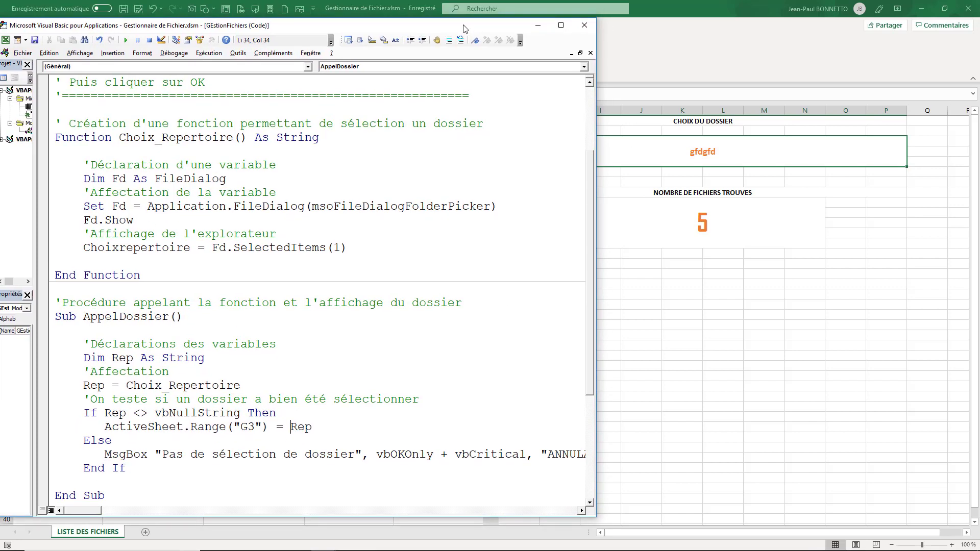
drag(170, 316, 81, 319)
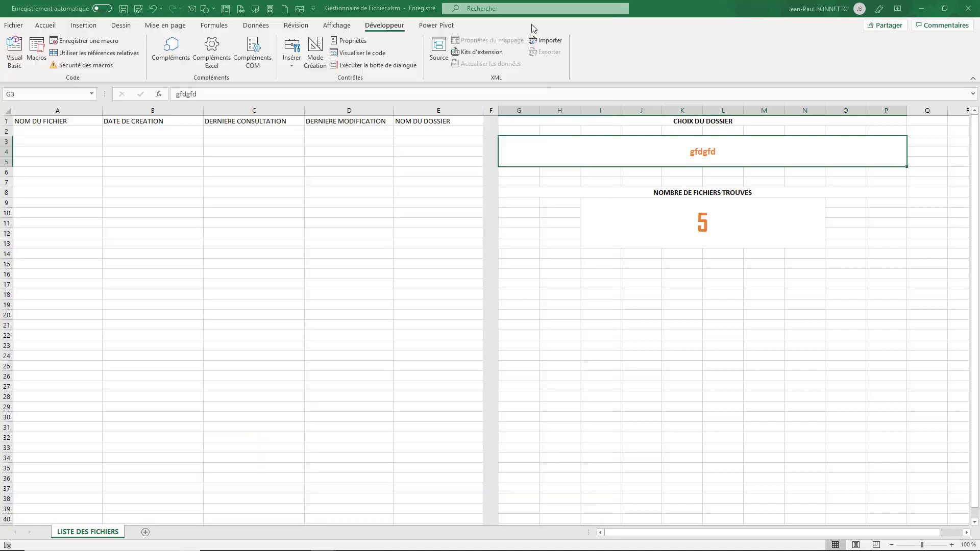
Insert the open-folder icon from the Travail category of the icon library into the sheet.
click(538, 25)
click(83, 25)
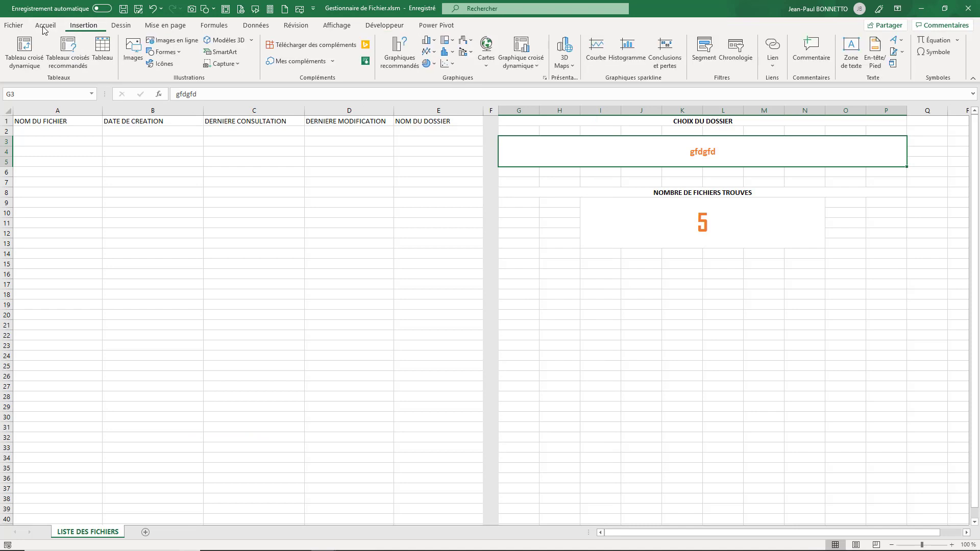
click(164, 64)
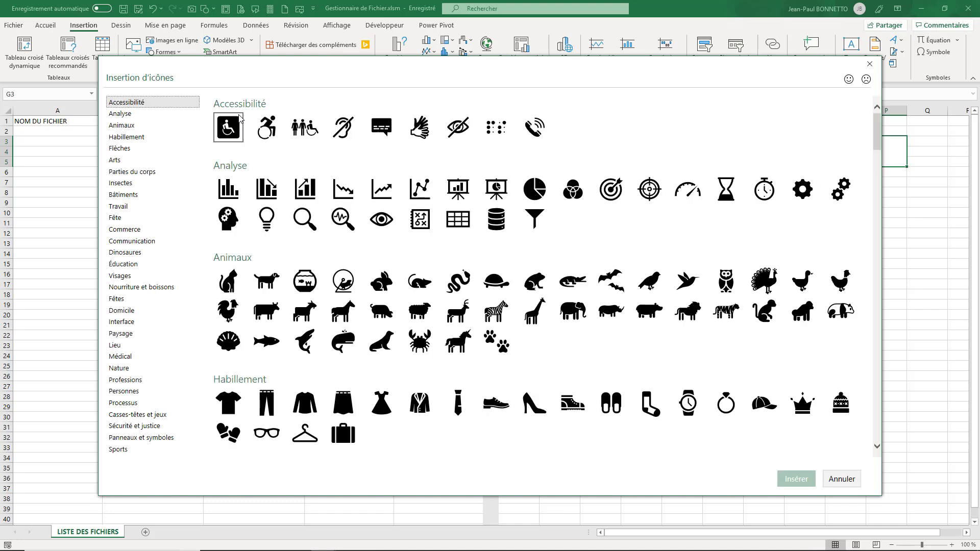
scroll(420, 267, down, 3)
scroll(420, 267, down, 3)
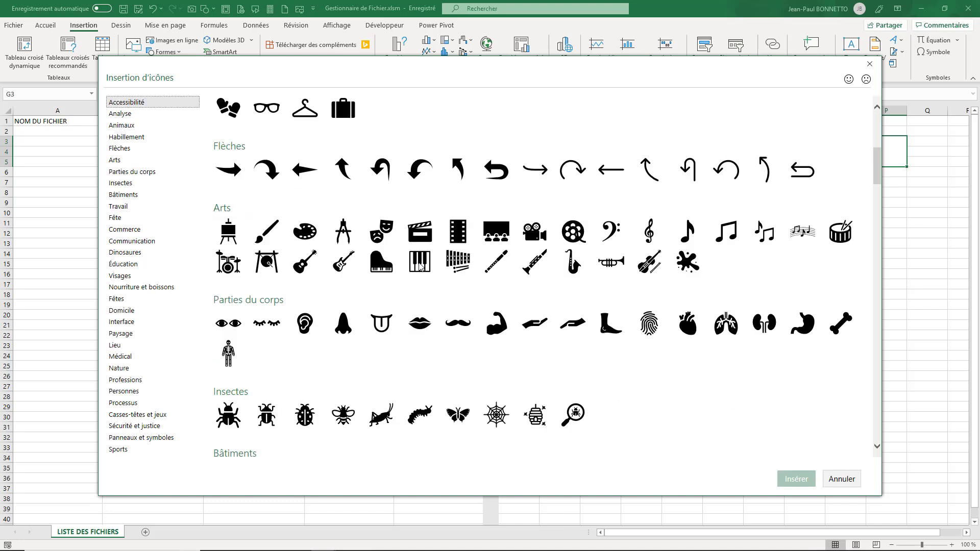
scroll(420, 266, down, 3)
scroll(420, 267, down, 2)
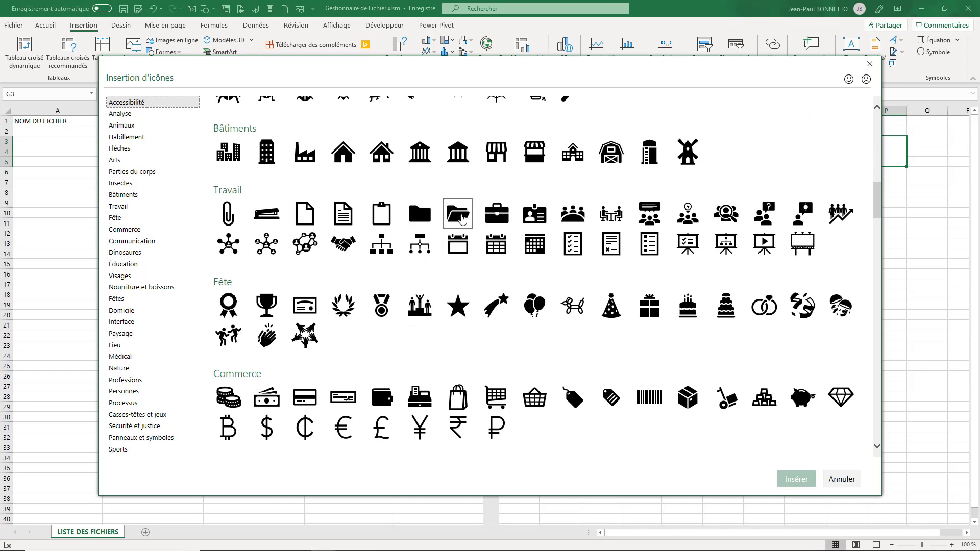
click(458, 213)
click(796, 483)
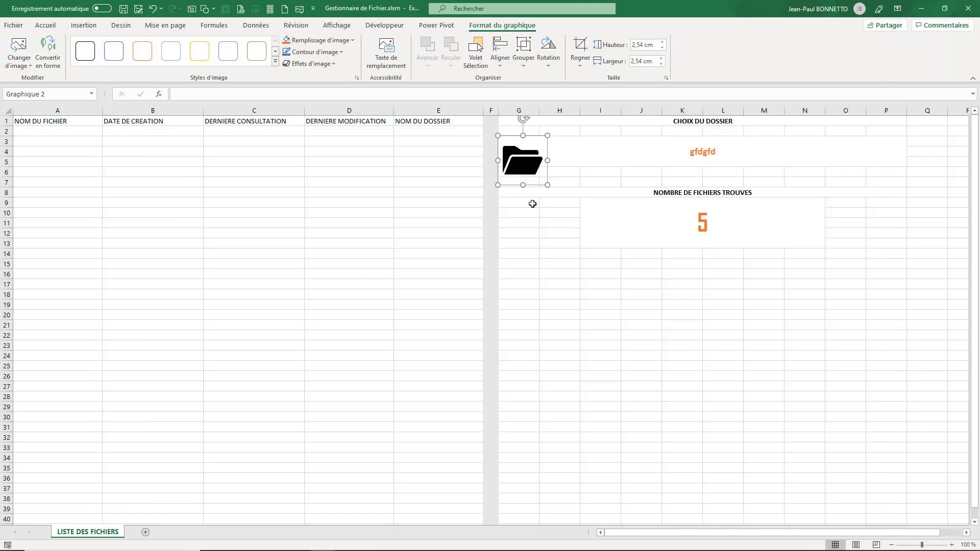
Move the folder icon below the file-count box and fill it green.
mouse_move(531, 186)
mouse_down()
mouse_move(640, 408)
mouse_move(712, 352)
mouse_move(746, 389)
mouse_up()
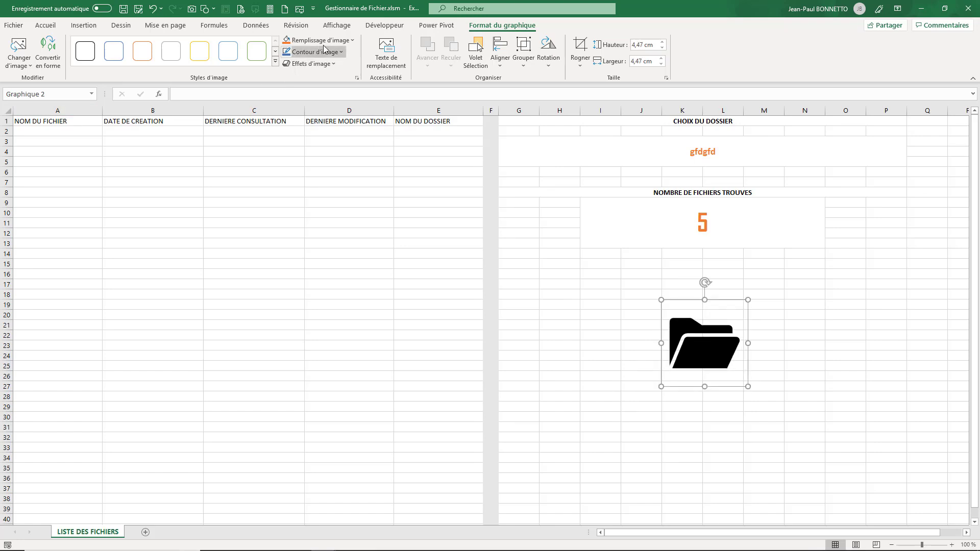
click(354, 41)
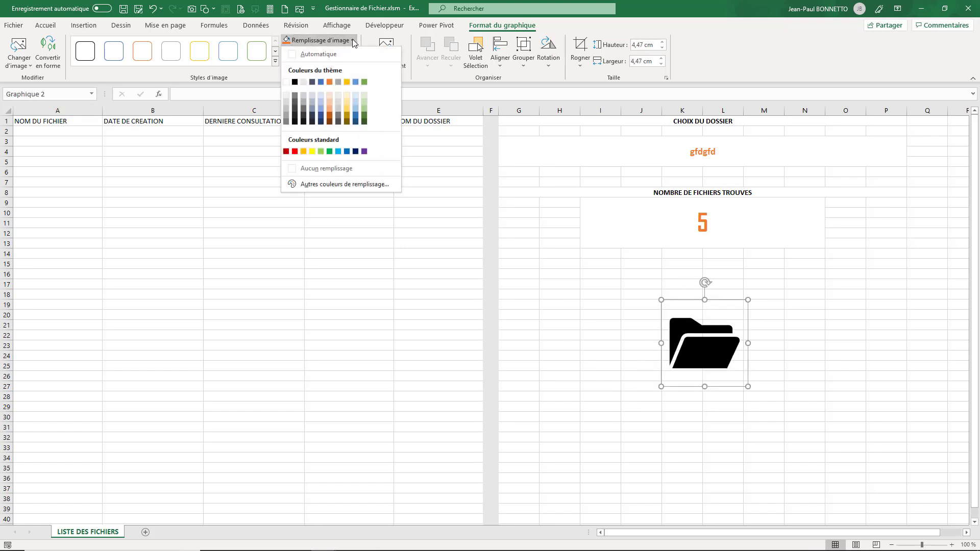
click(361, 80)
click(669, 426)
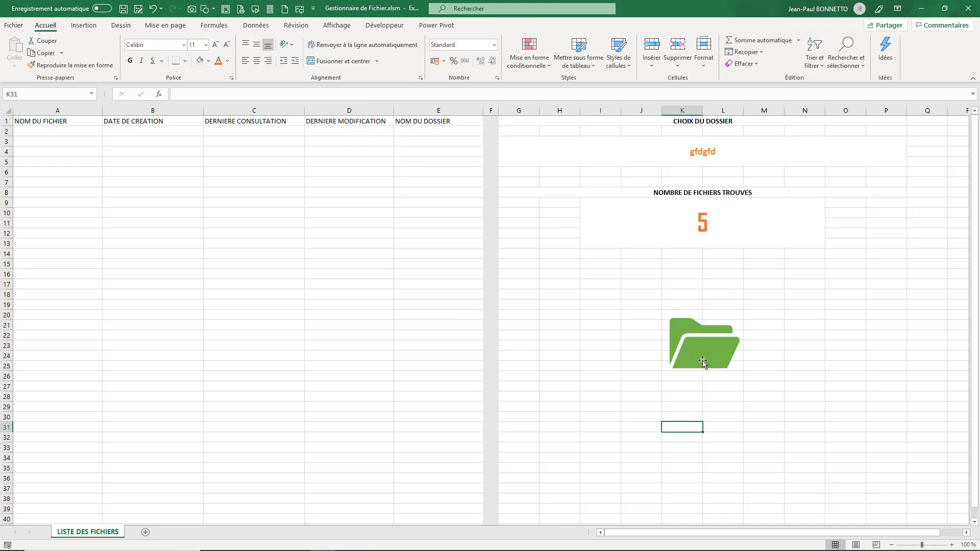
click(83, 25)
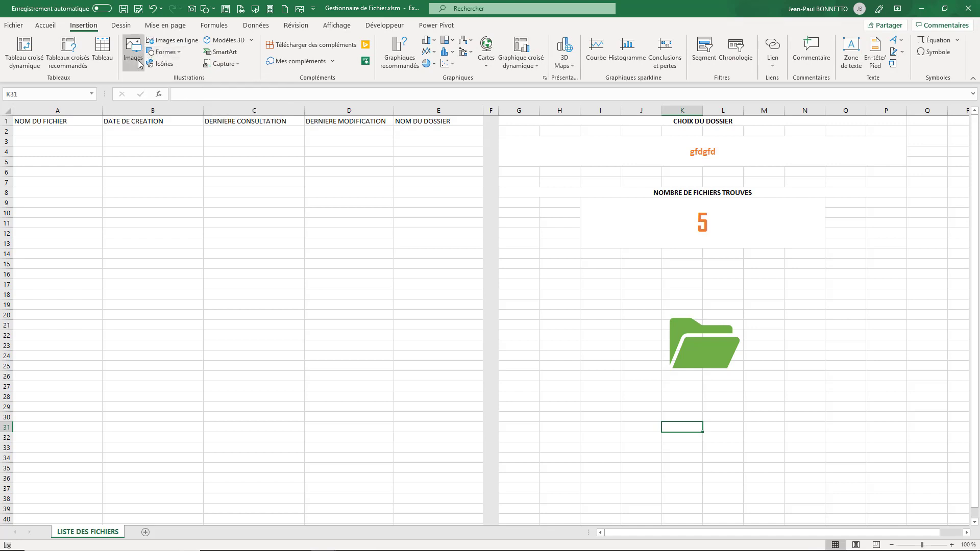
Draw a text box just under the folder icon and type the label AFFICHE DOSSIER.
click(172, 52)
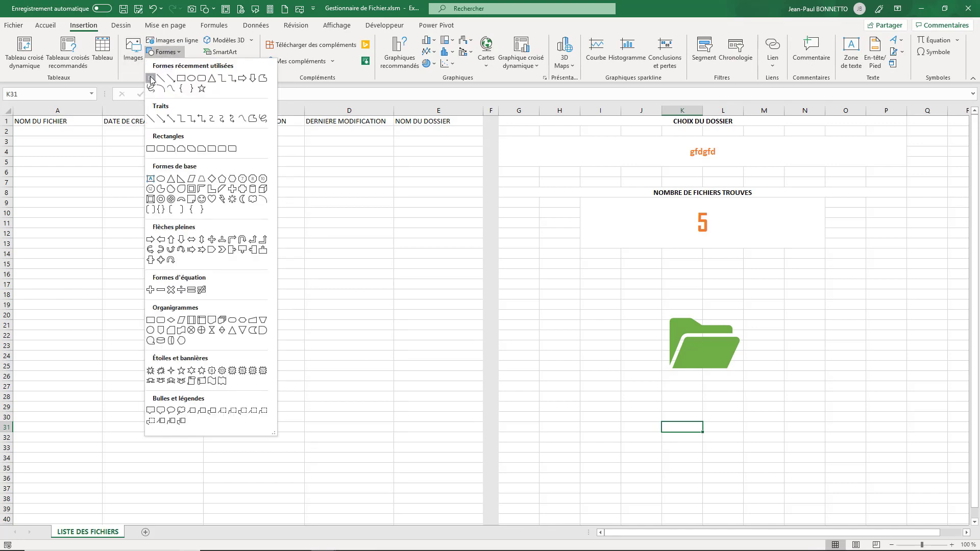
click(153, 79)
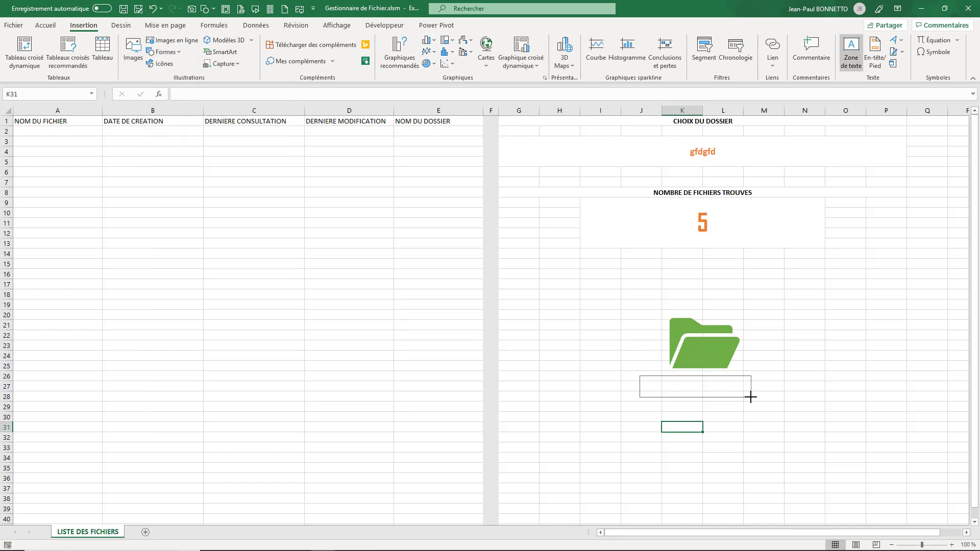
drag(638, 376, 758, 396)
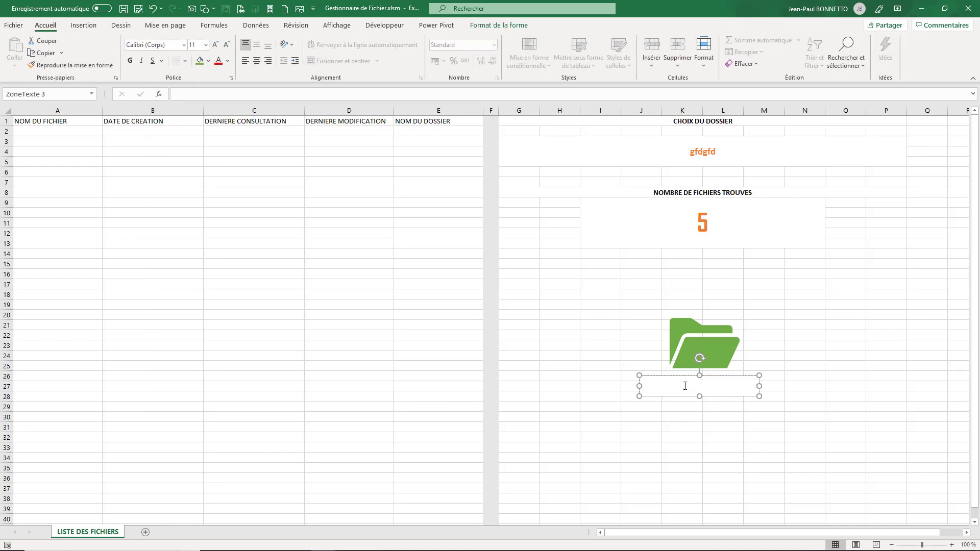
text(CHERCHE )
text(DOSSIER)
click(674, 396)
double_click(674, 385)
text(AFFO)
key(BackSpace)
text(ICHE)
click(666, 396)
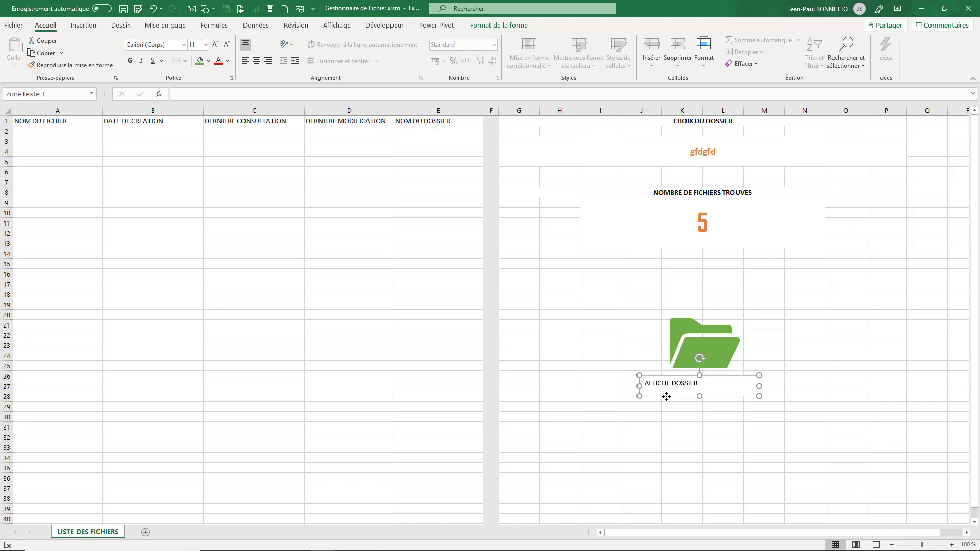
Centre the label text both ways, remove the box fill and colour the text dark green.
click(257, 44)
click(257, 60)
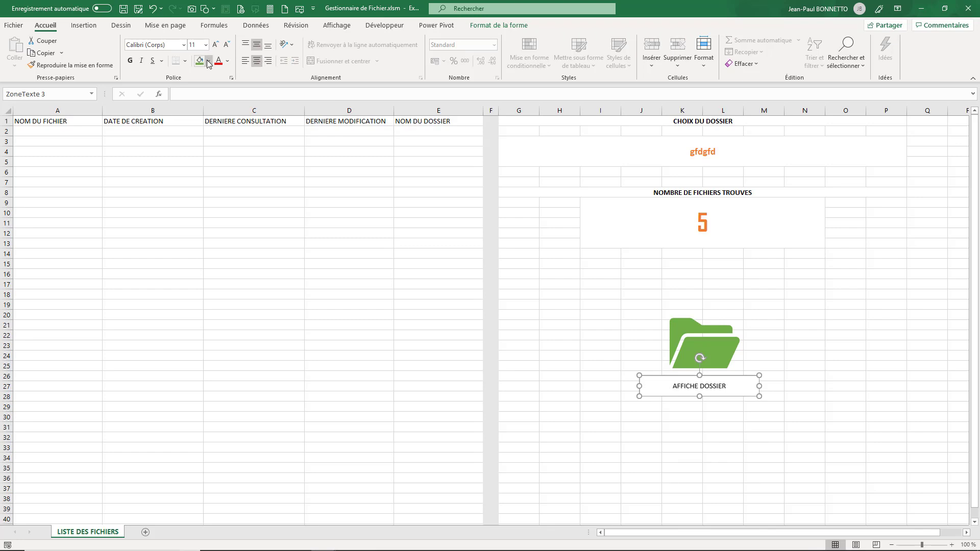
click(208, 61)
click(278, 143)
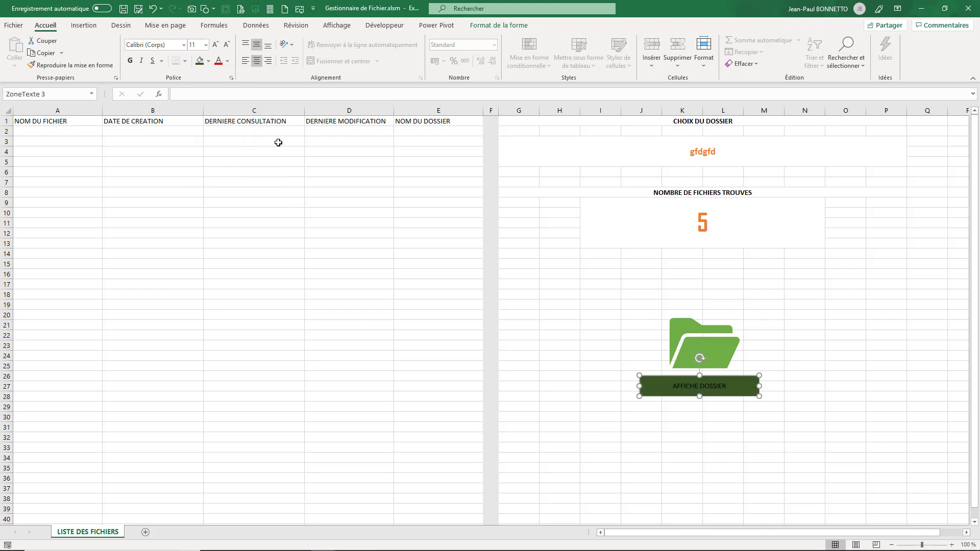
click(208, 63)
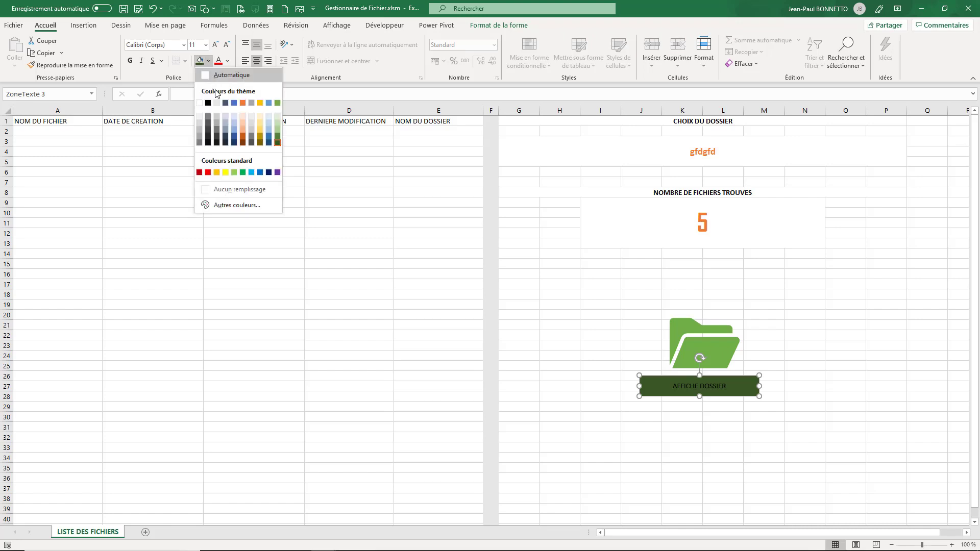
click(222, 189)
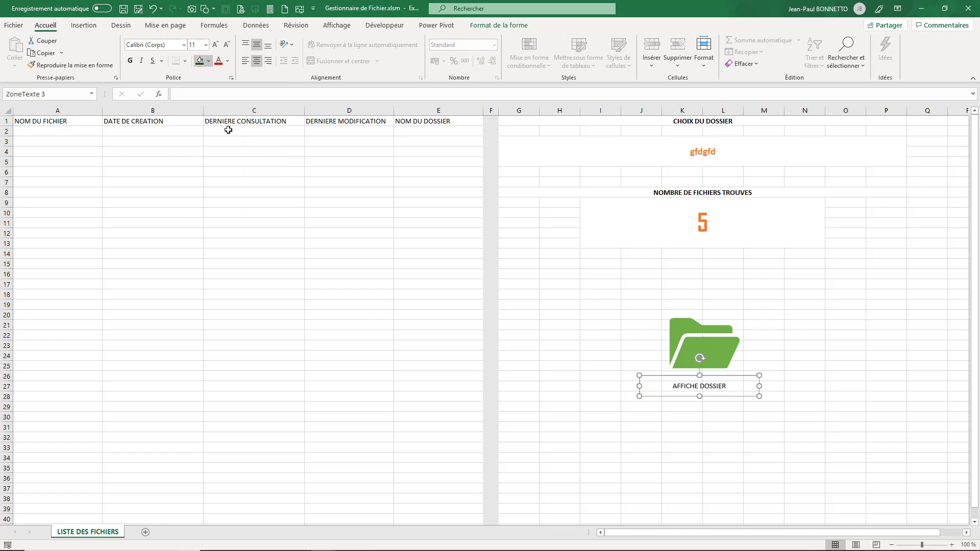
click(227, 61)
click(295, 141)
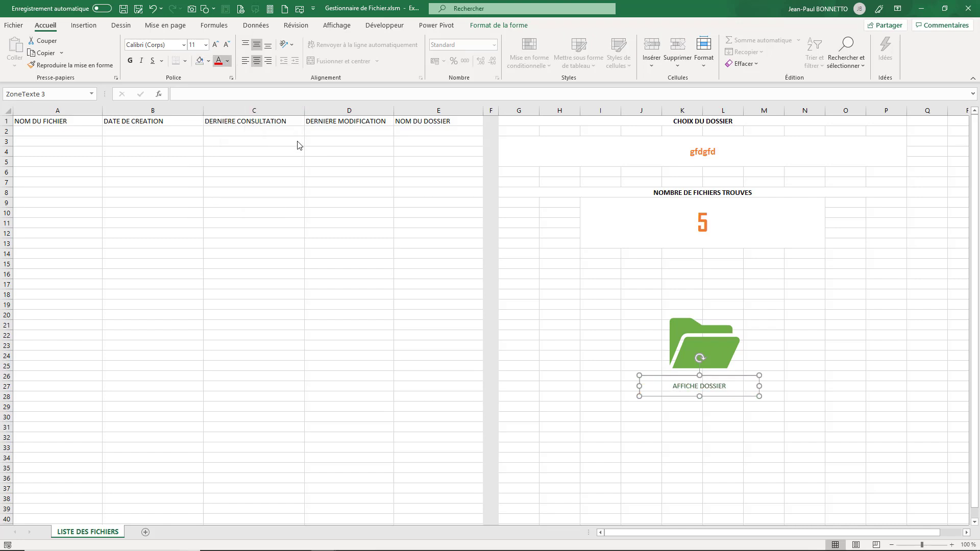
Set the label font to Aharoni 16 and nudge it up closer to the icon.
click(183, 44)
click(155, 161)
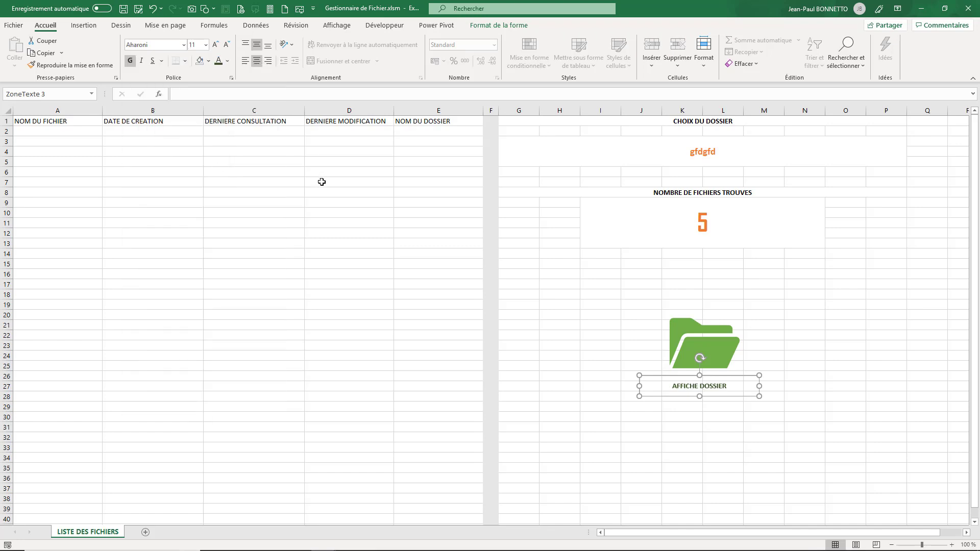
click(216, 45)
click(216, 45)
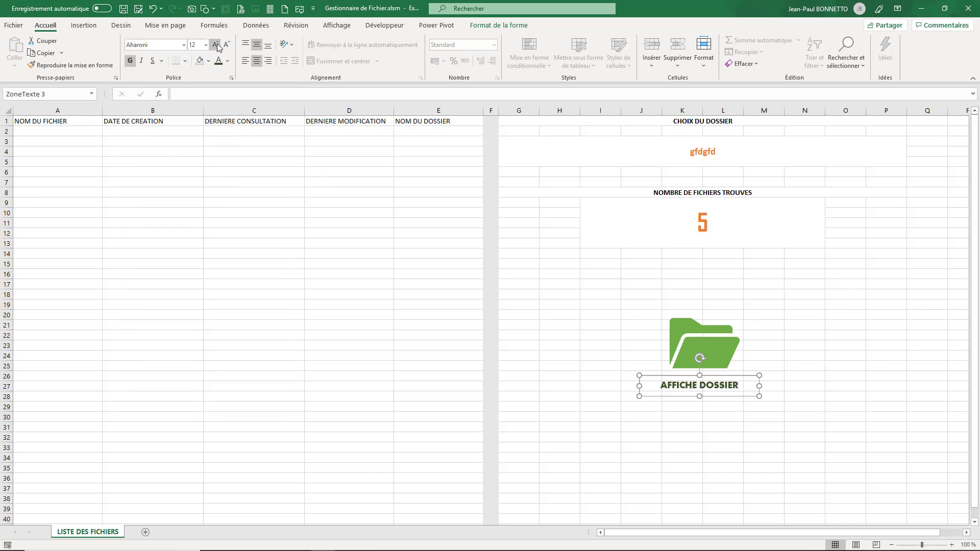
click(216, 45)
drag(728, 398, 728, 391)
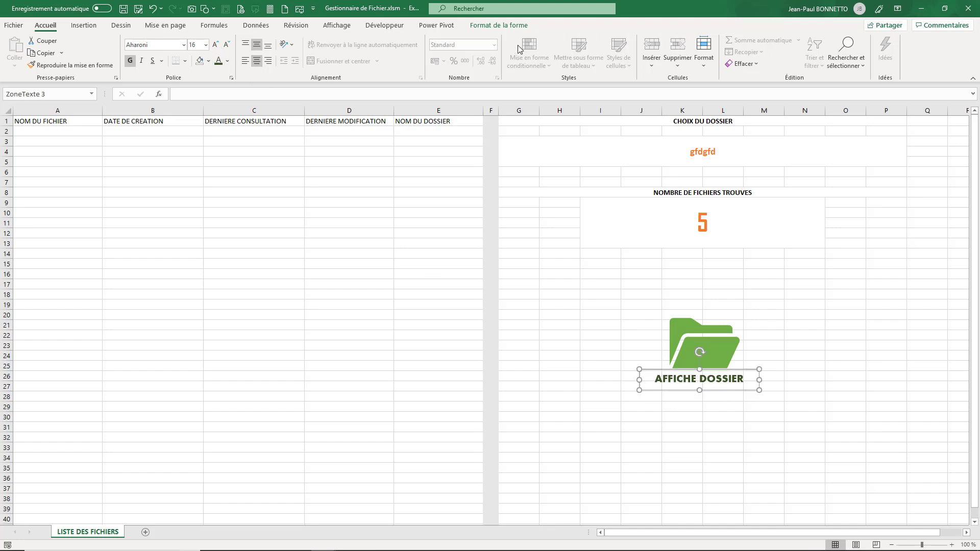
click(499, 25)
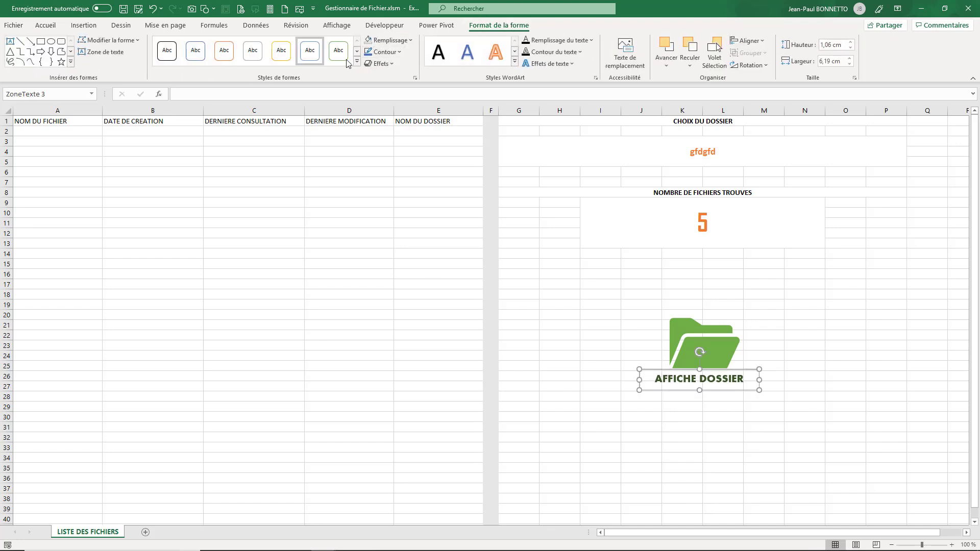
Remove the outline from the AFFICHE DOSSIER text box.
click(384, 52)
click(395, 179)
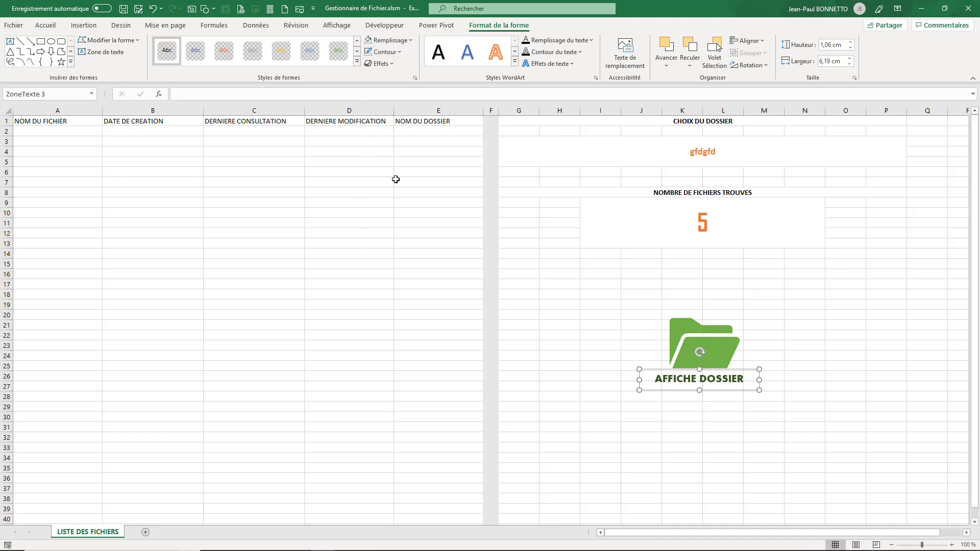
click(811, 434)
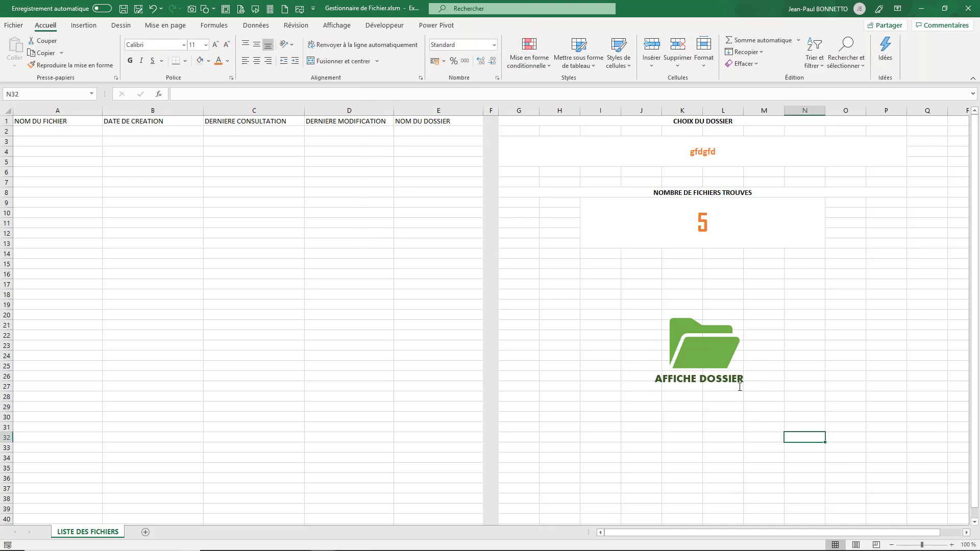
Centre the folder icon on the label, group both into one shape and nudge it right.
click(723, 382)
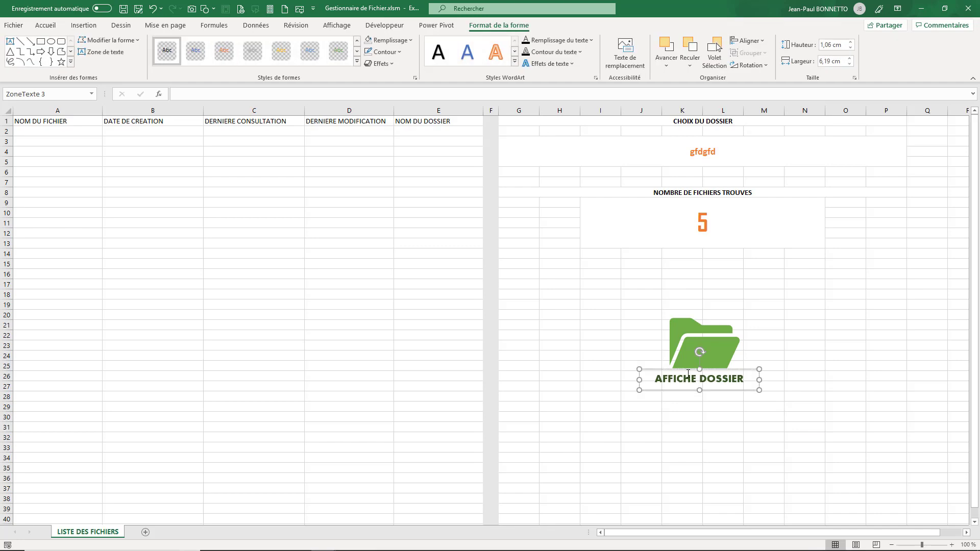
shift+click(686, 341)
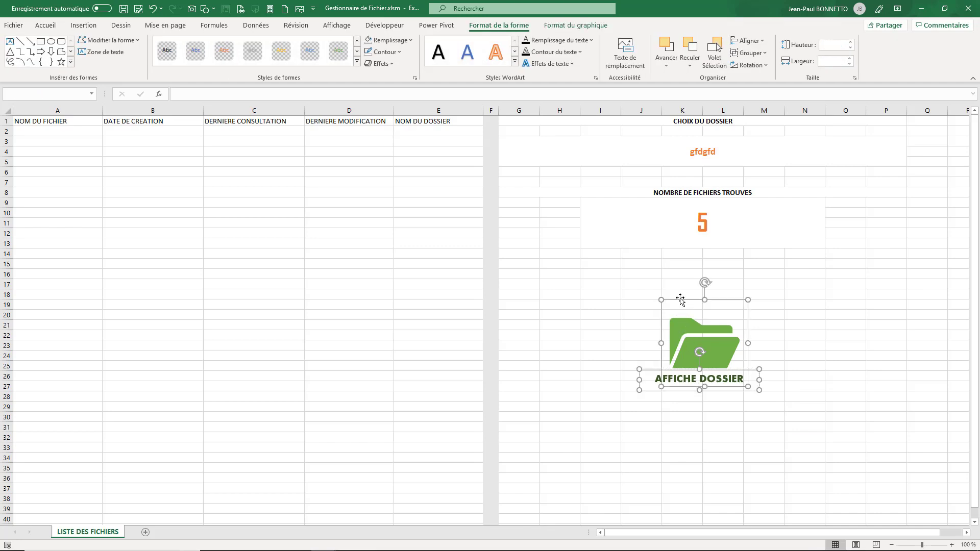
click(764, 43)
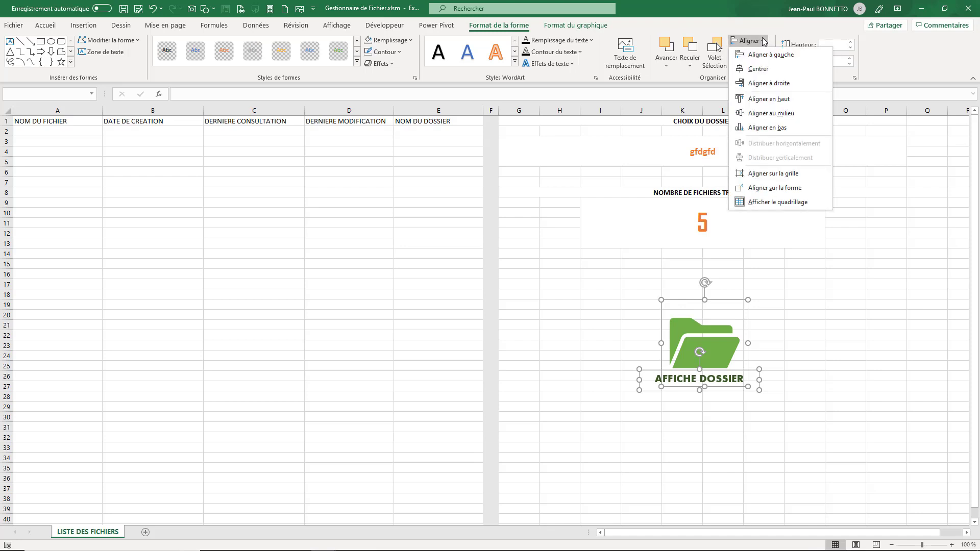
click(764, 70)
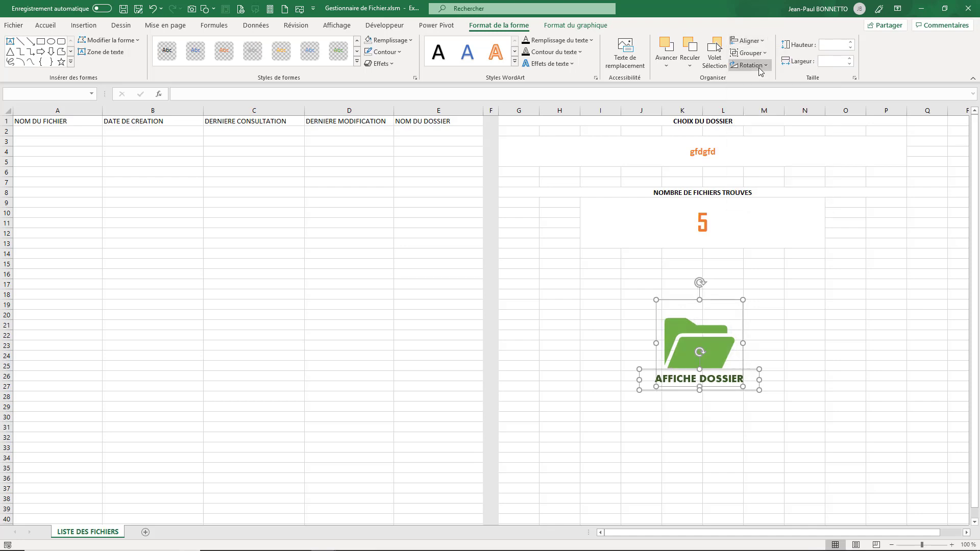
click(751, 53)
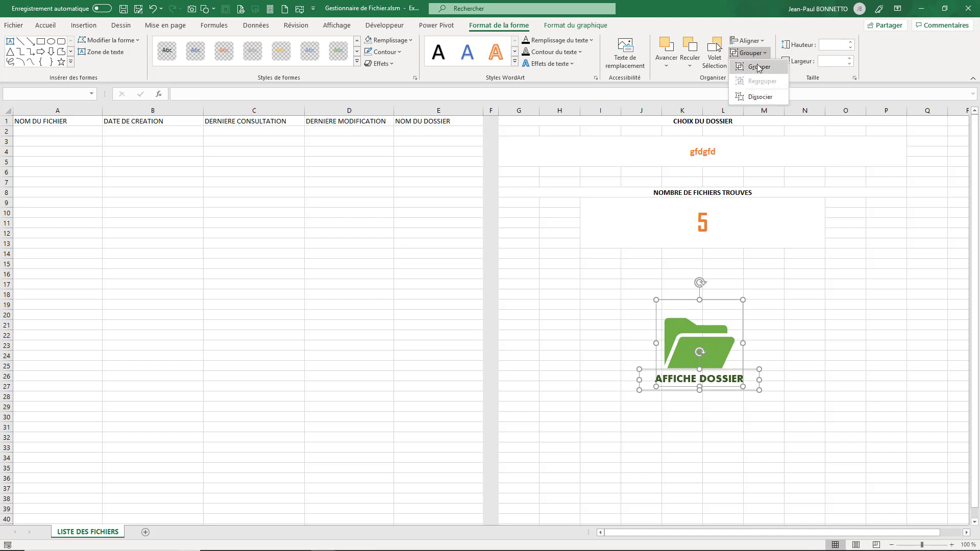
click(760, 68)
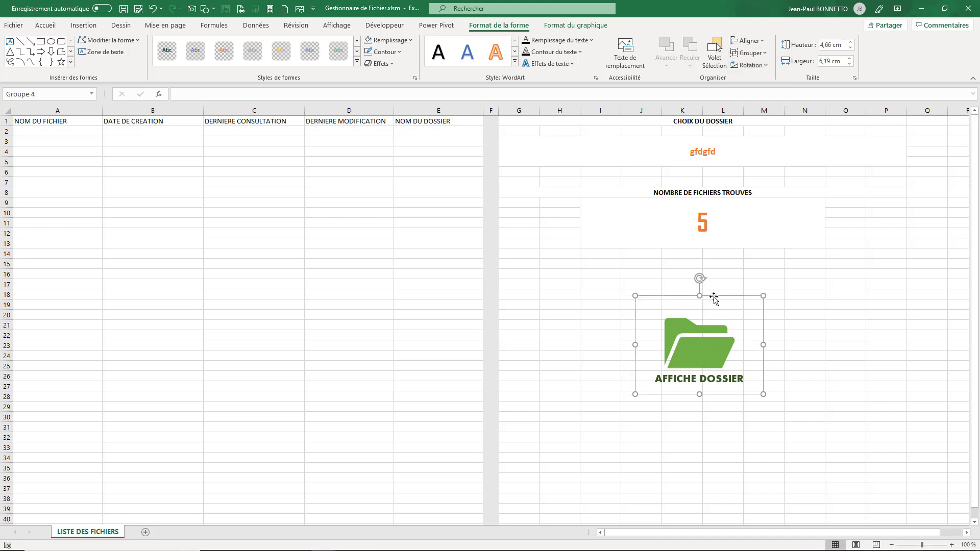
drag(714, 297, 718, 298)
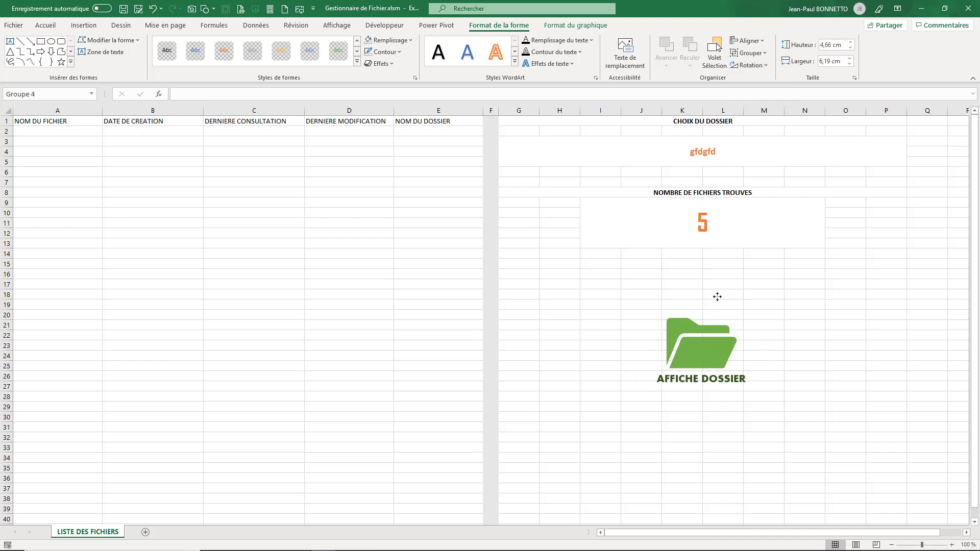
Assign the AppelDossier macro to the grouped folder button.
right_click(695, 342)
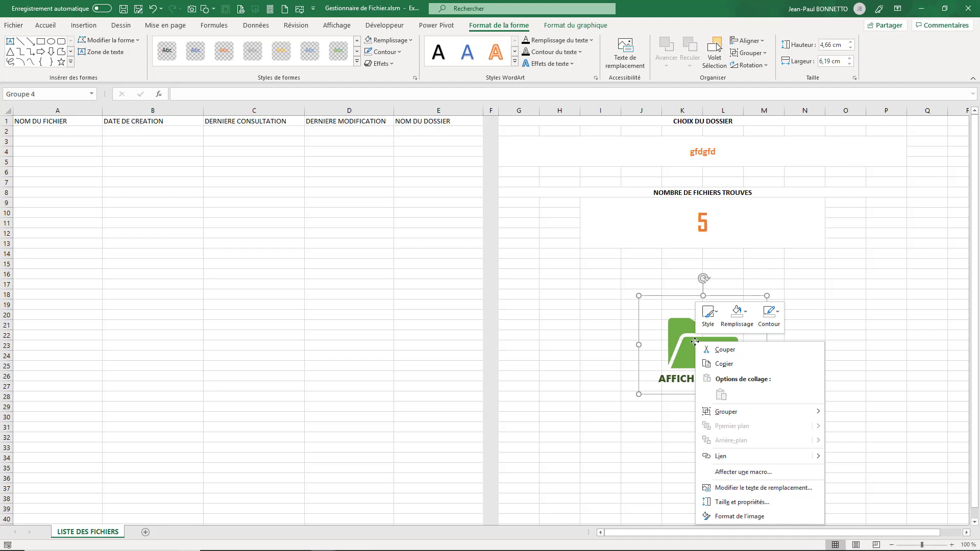
click(740, 472)
click(661, 405)
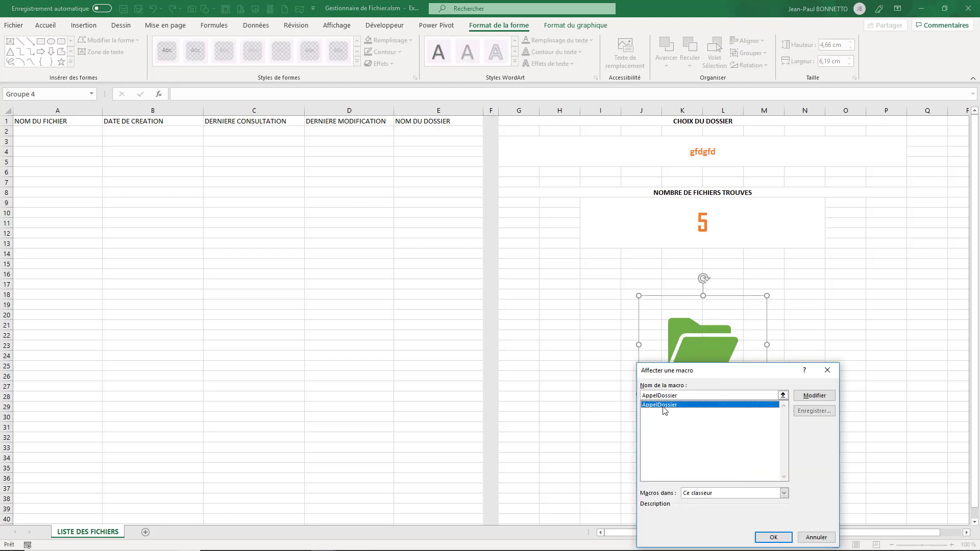
click(770, 540)
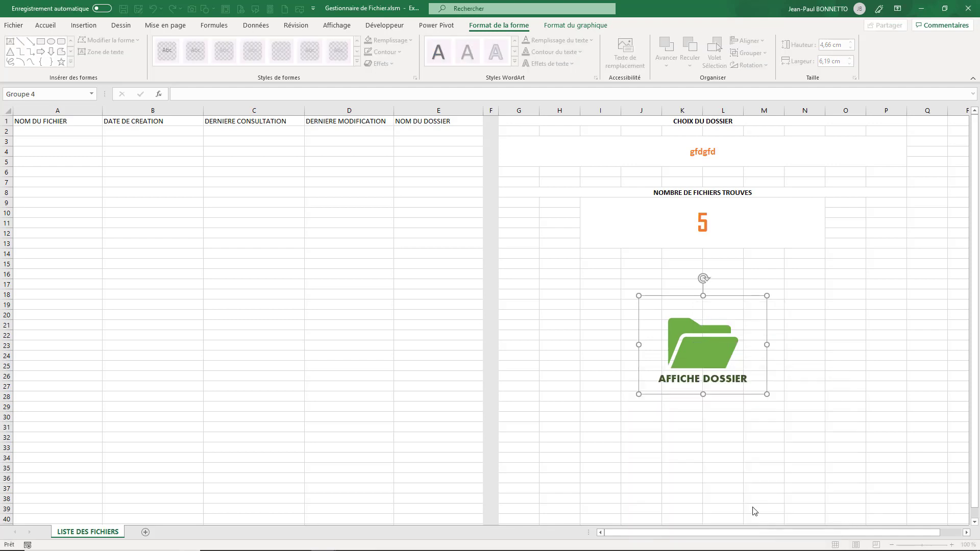
click(773, 444)
Hide the worksheet gridlines from the View settings.
click(560, 264)
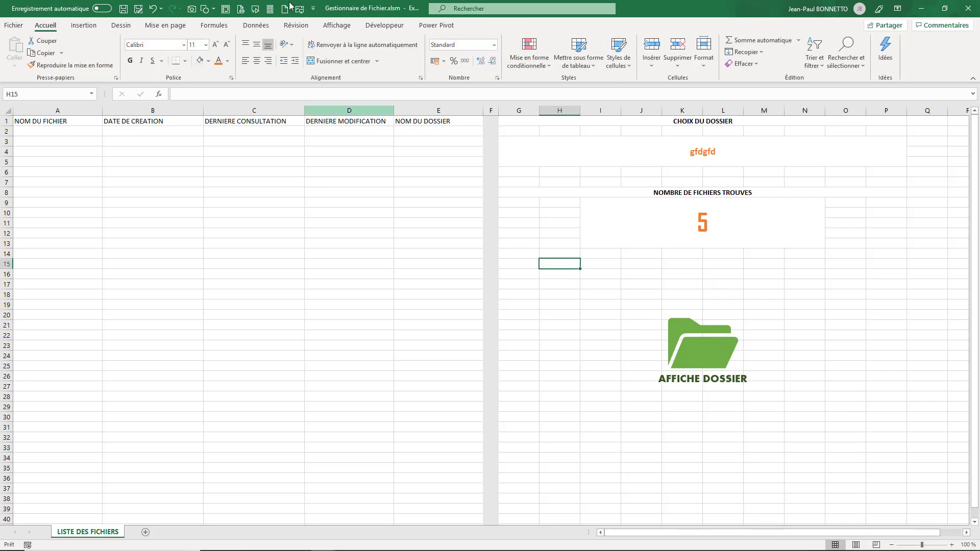
click(344, 28)
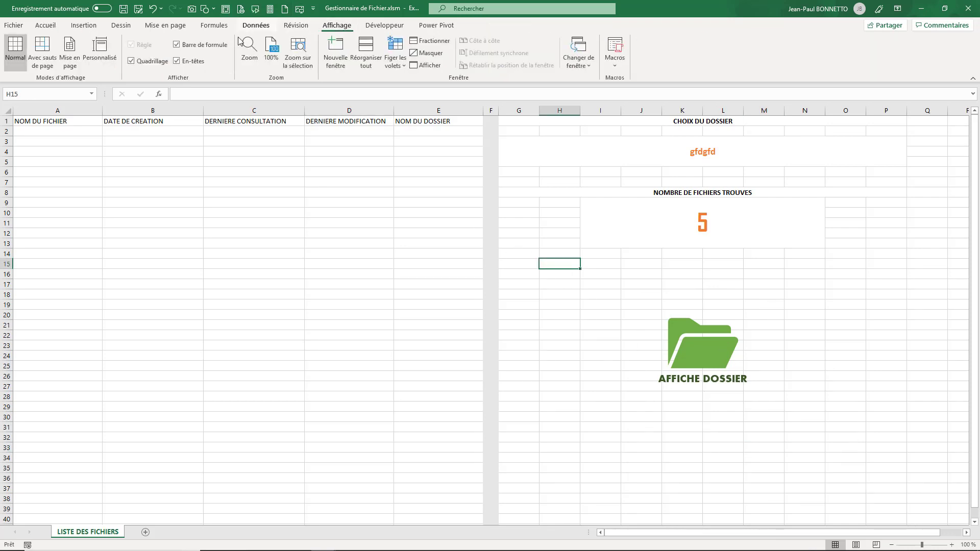
click(132, 61)
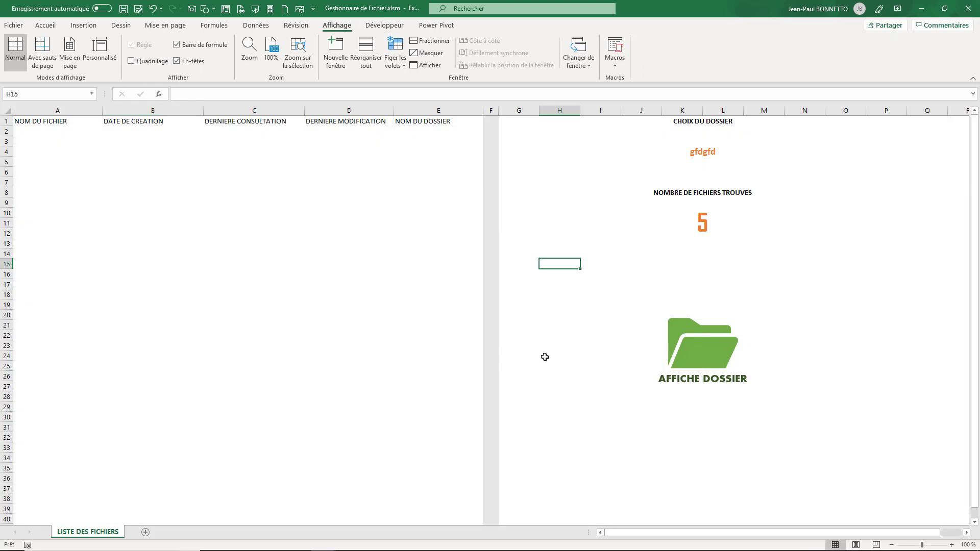
click(579, 277)
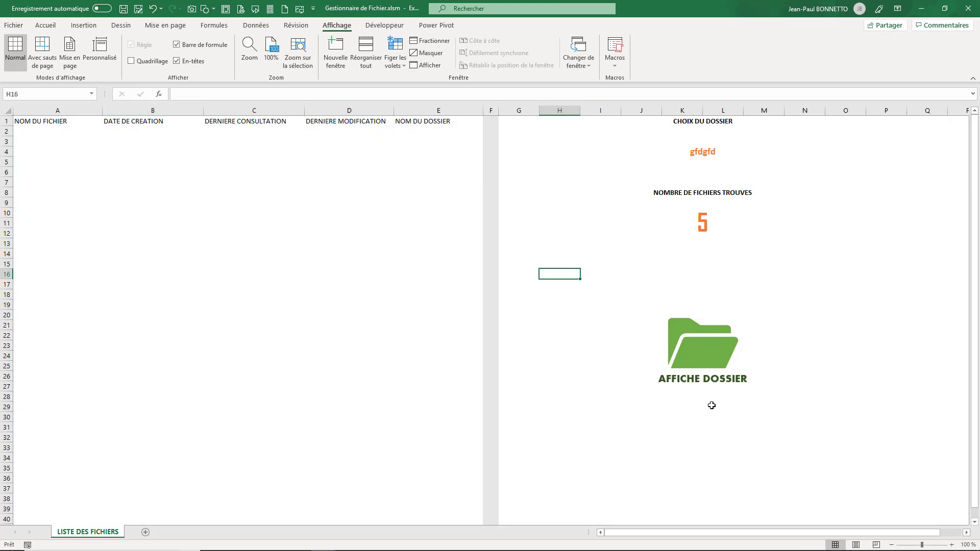
After the button's compile error, rename Choixrepertoire to Choix_Repertoire, reset the macro and close VBA.
click(703, 350)
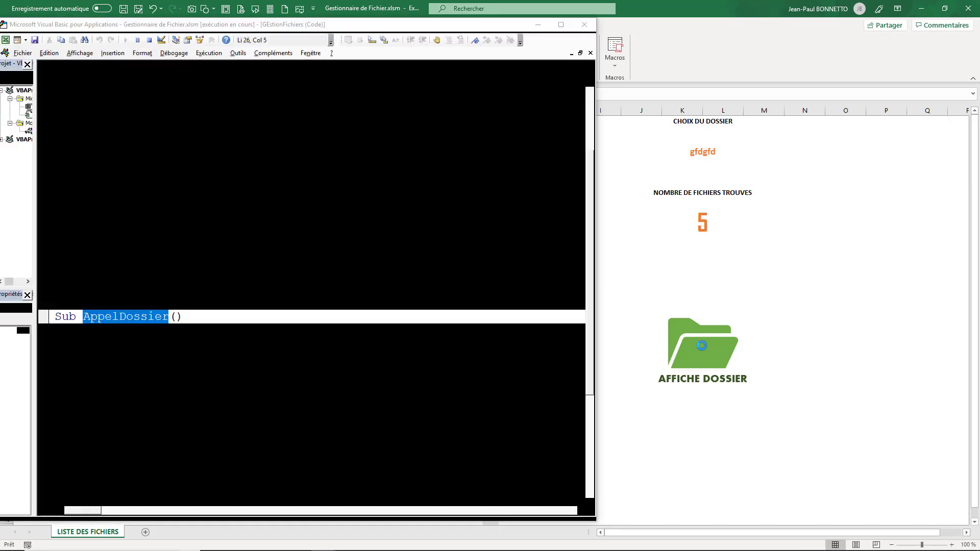
click(485, 319)
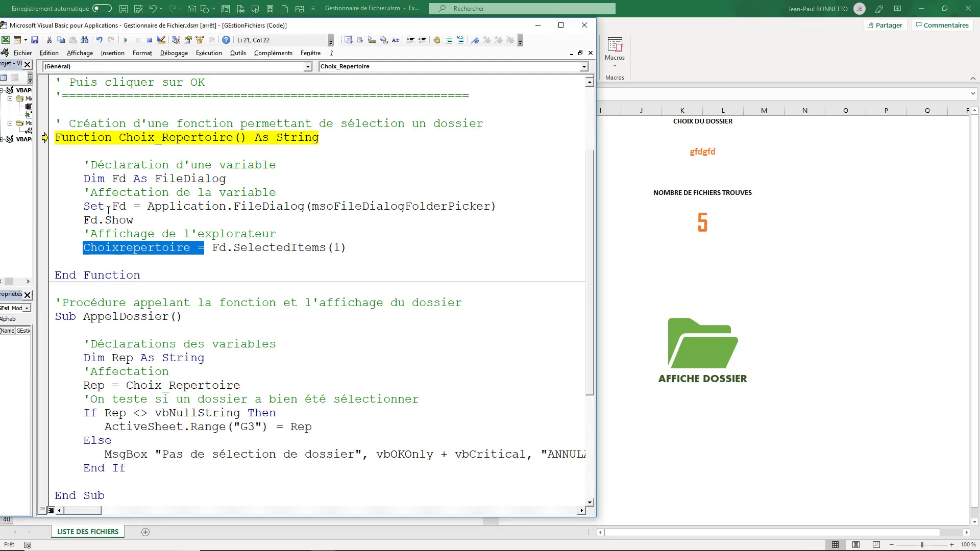
click(139, 247)
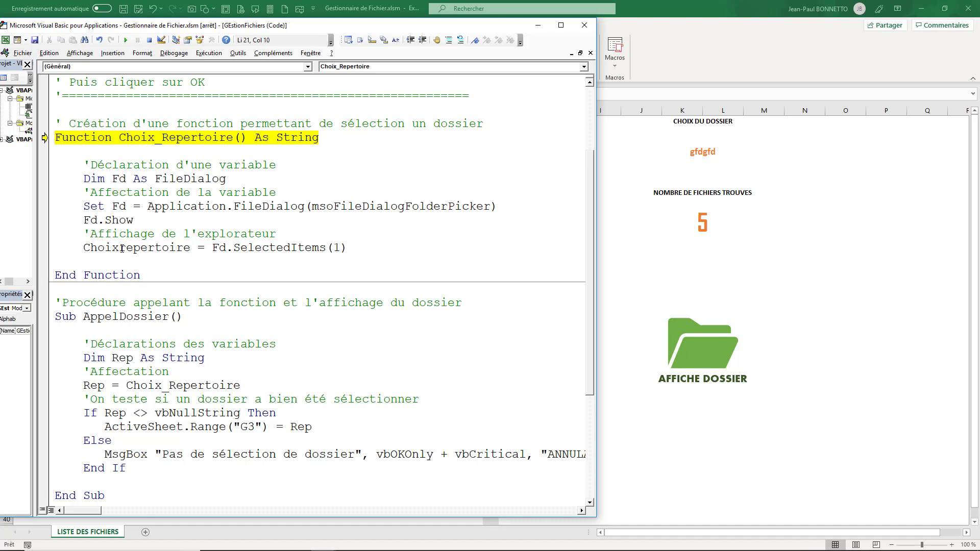
text(_r)
click(145, 224)
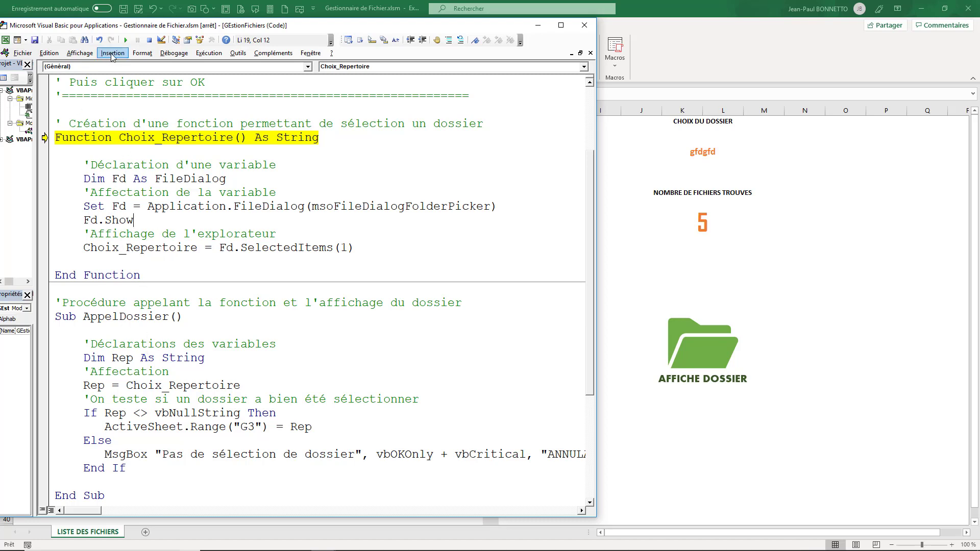
click(149, 40)
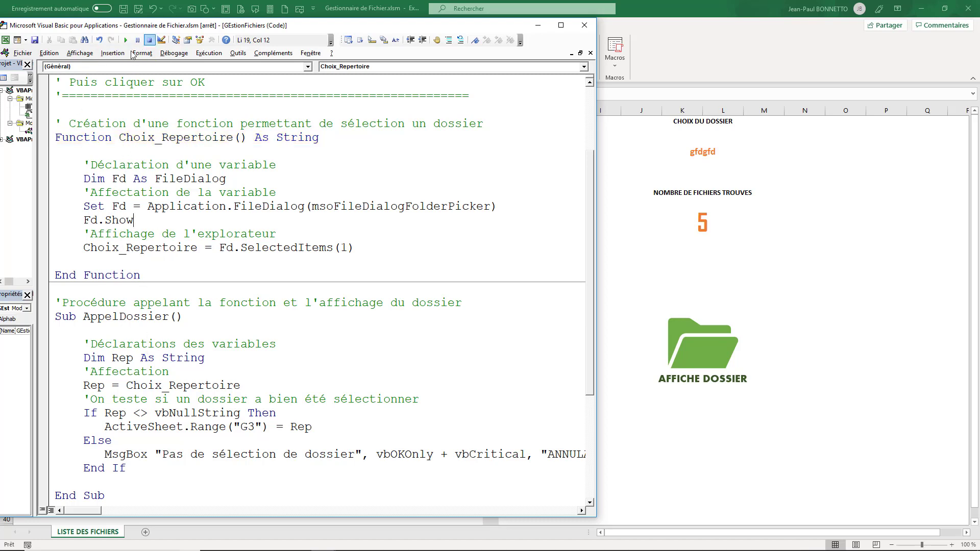
click(586, 24)
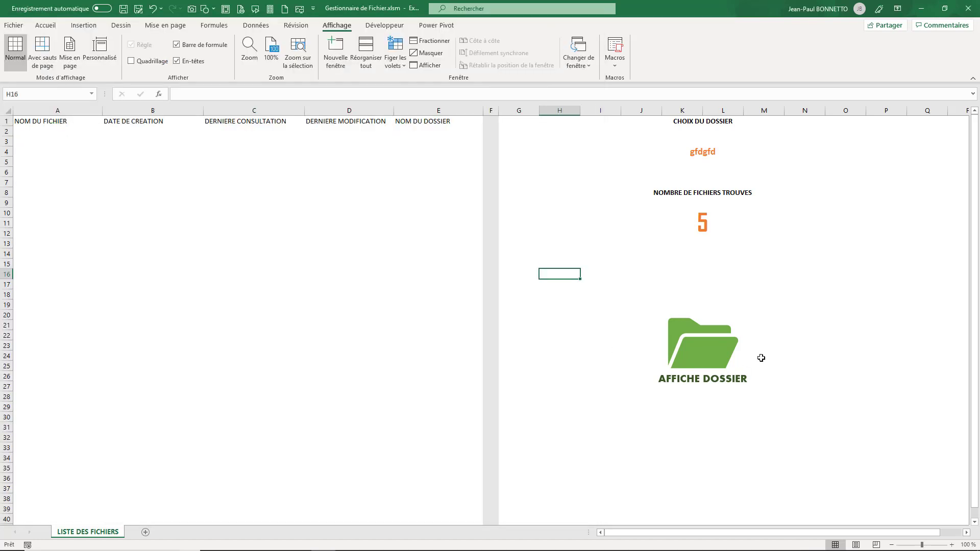
Use the button to pick the Desktop folder TUTO - EXPORT VERS WORD and check its path in G3.
click(696, 354)
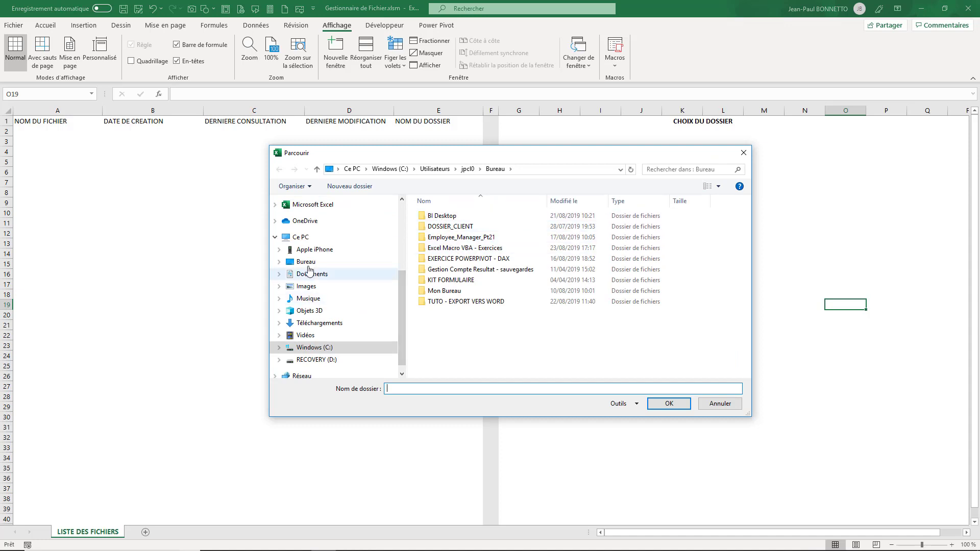
click(307, 262)
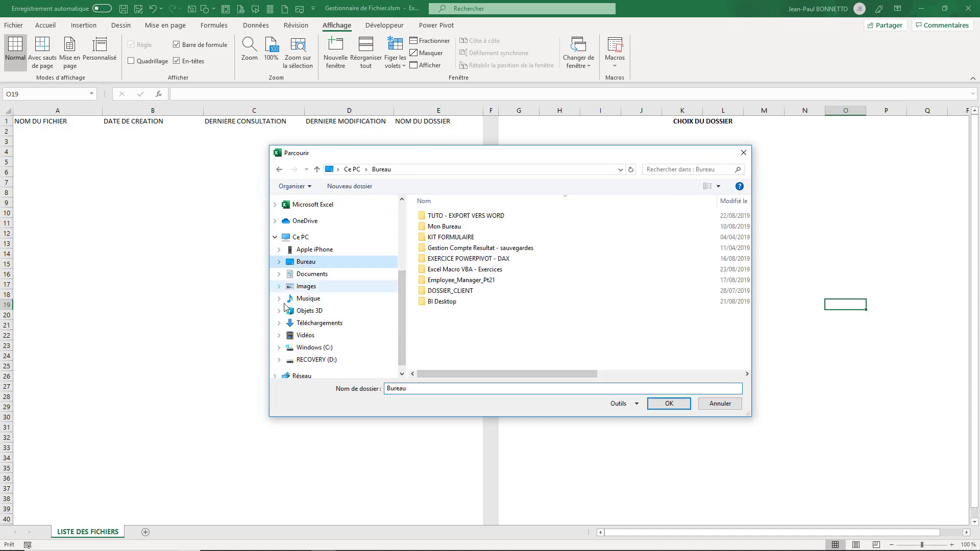
click(445, 220)
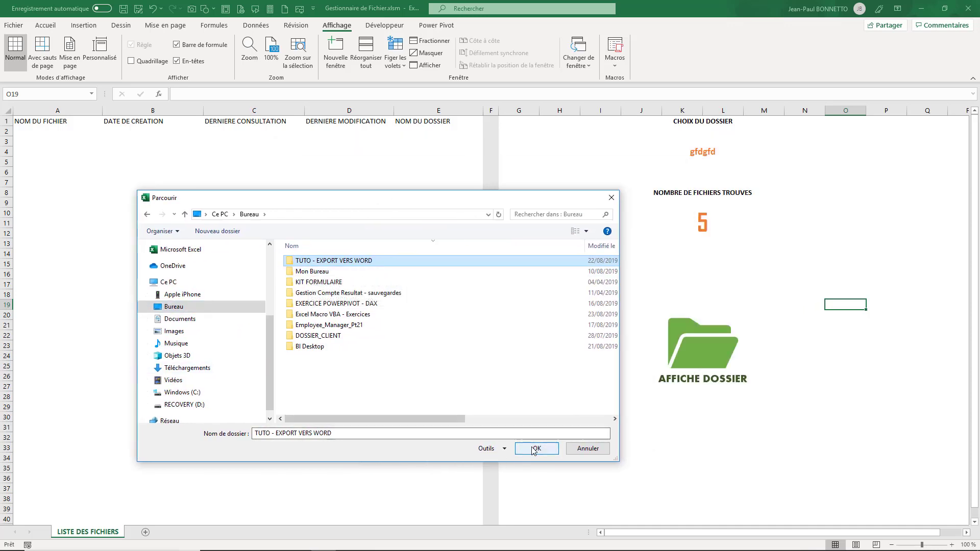
click(533, 450)
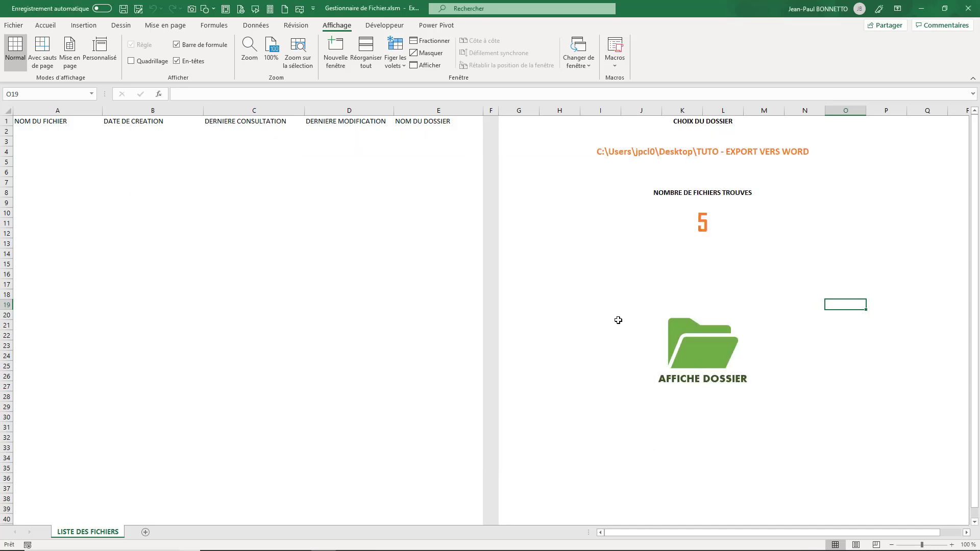
click(603, 150)
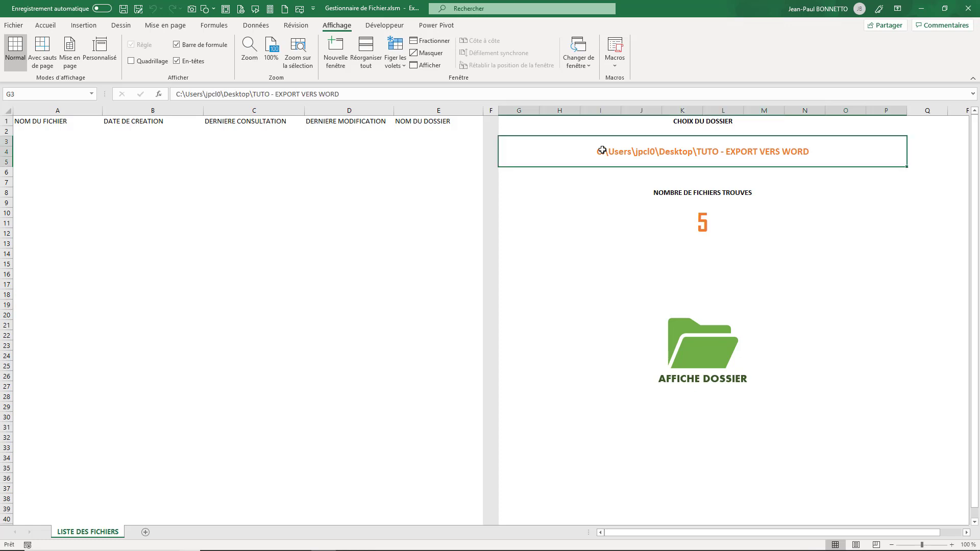
Pick DOSSIER_CLIENT > Excel Macro VBA - Exercices > Projet 1 - Tableau de bord Examen as the folder.
click(695, 359)
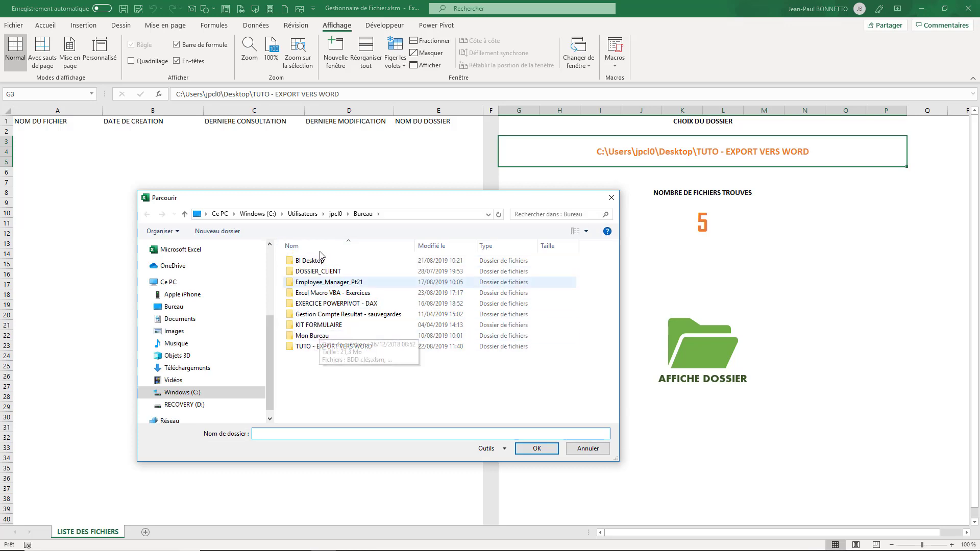
double_click(292, 273)
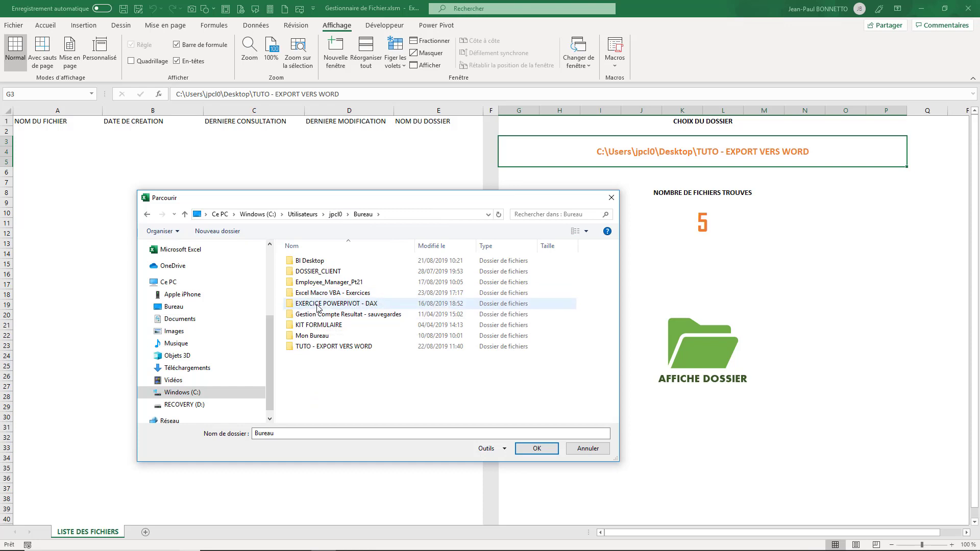
click(317, 294)
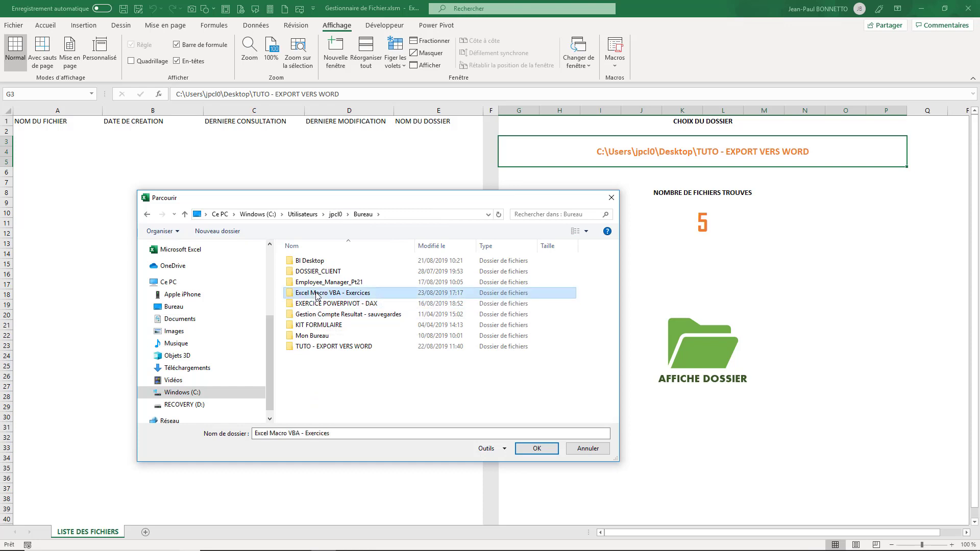
double_click(317, 294)
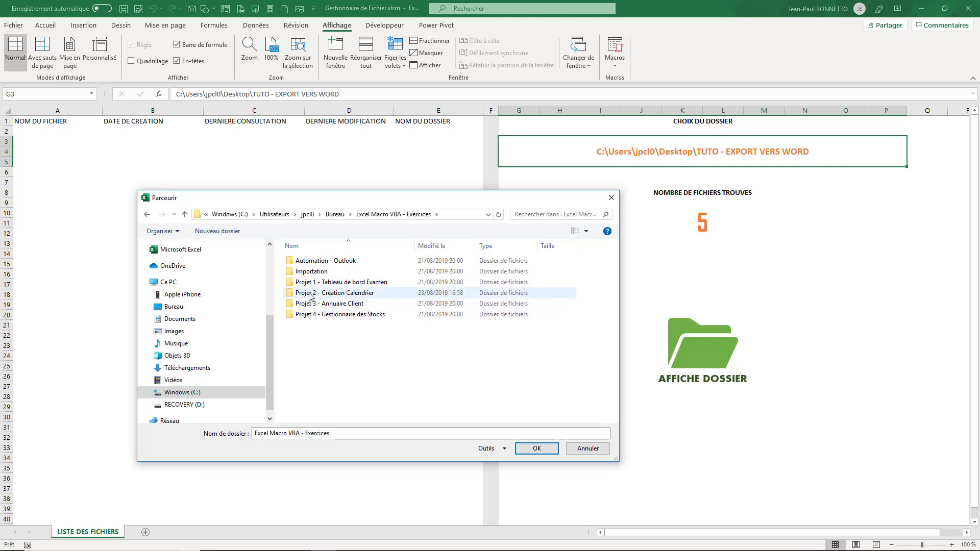
click(331, 283)
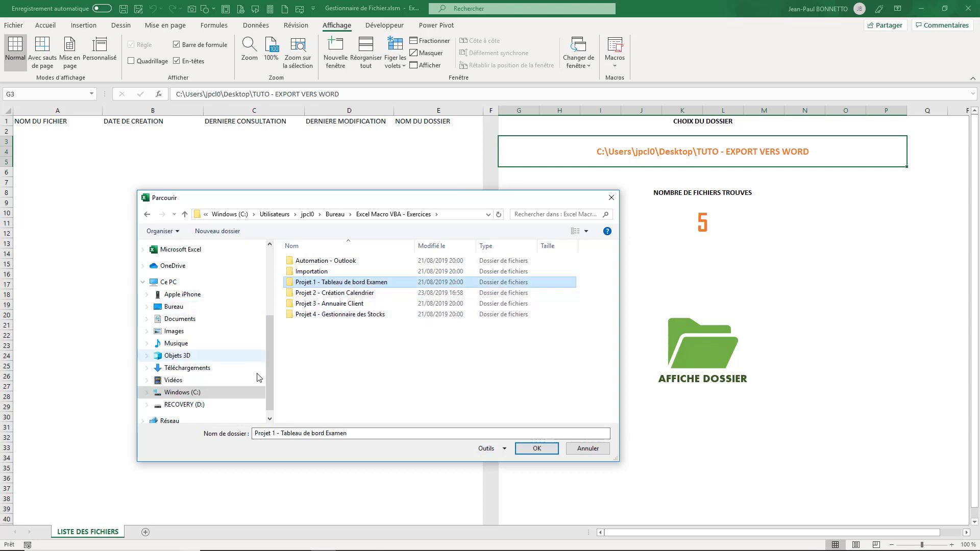
click(537, 449)
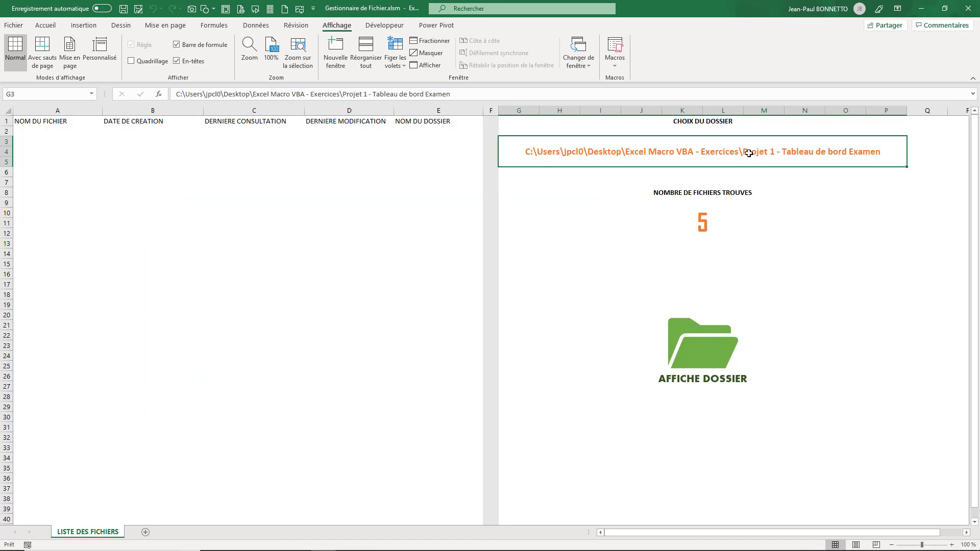
Clear the file count of 5, then choose the Desktop's Mon Bureau folder and check G3.
click(701, 224)
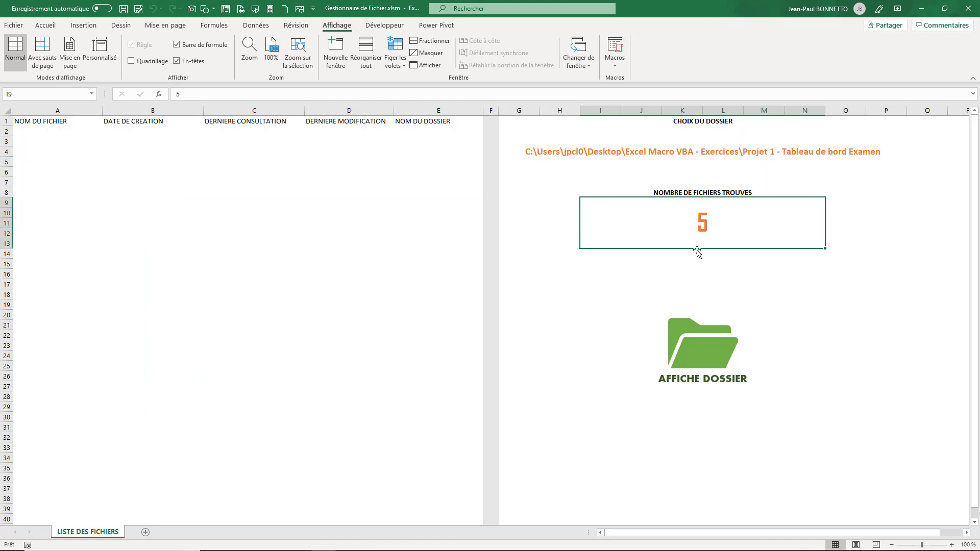
key(Delete)
click(683, 343)
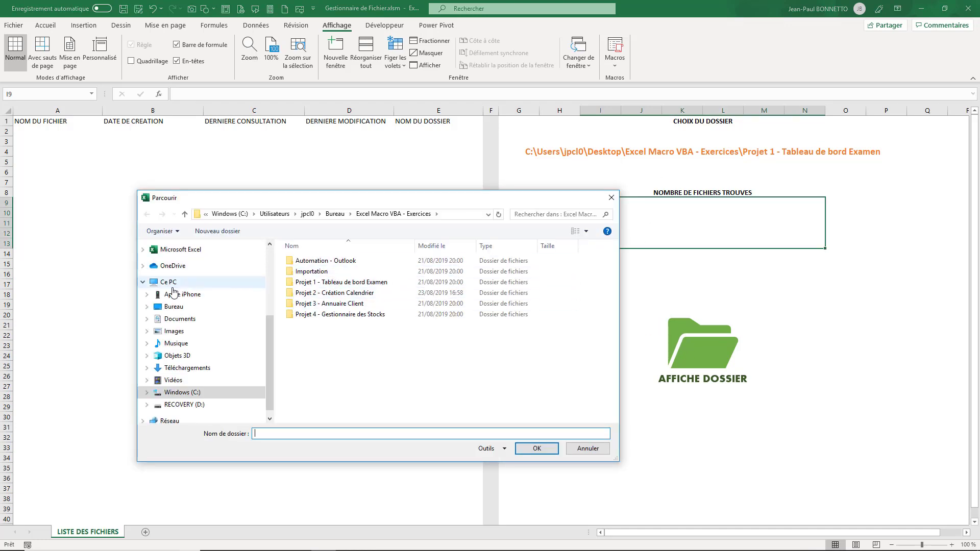
click(174, 307)
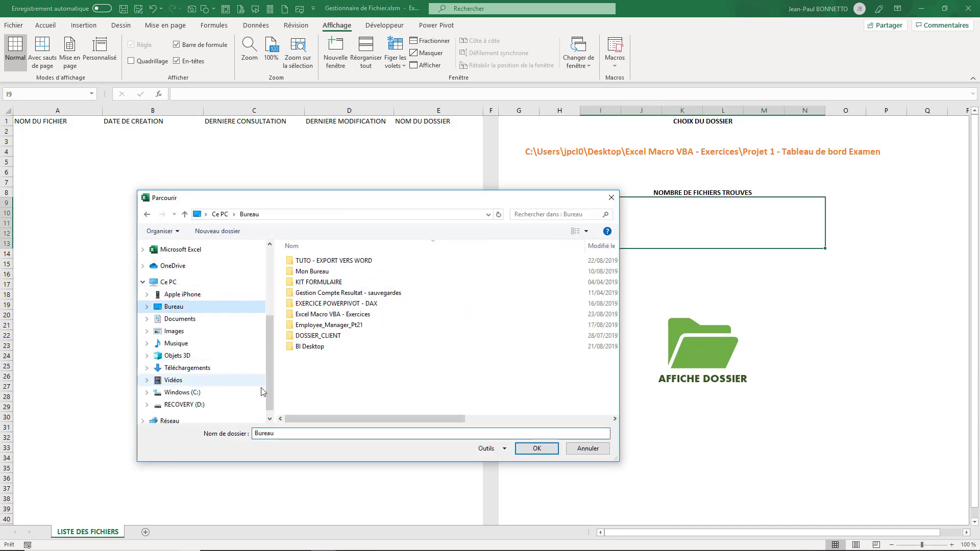
click(312, 272)
click(537, 448)
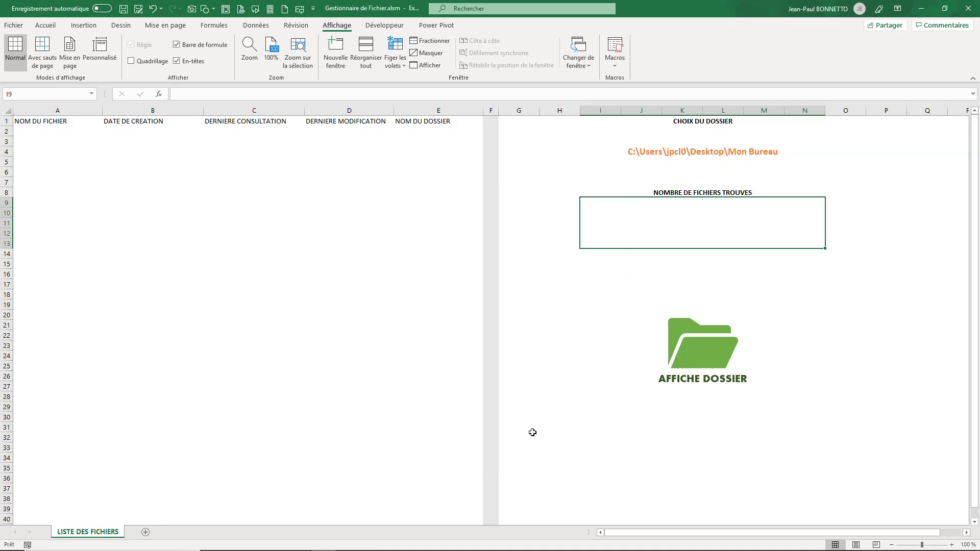
click(630, 151)
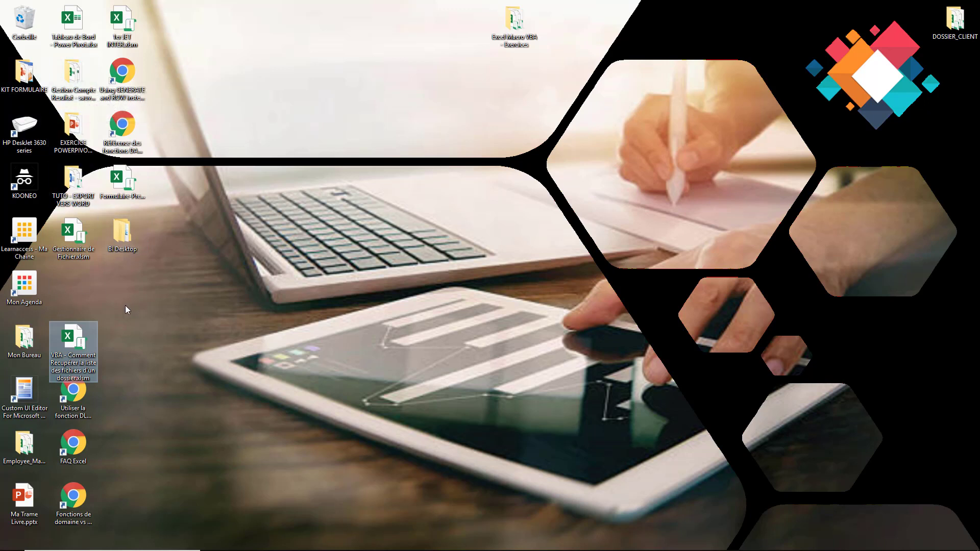
click(323, 541)
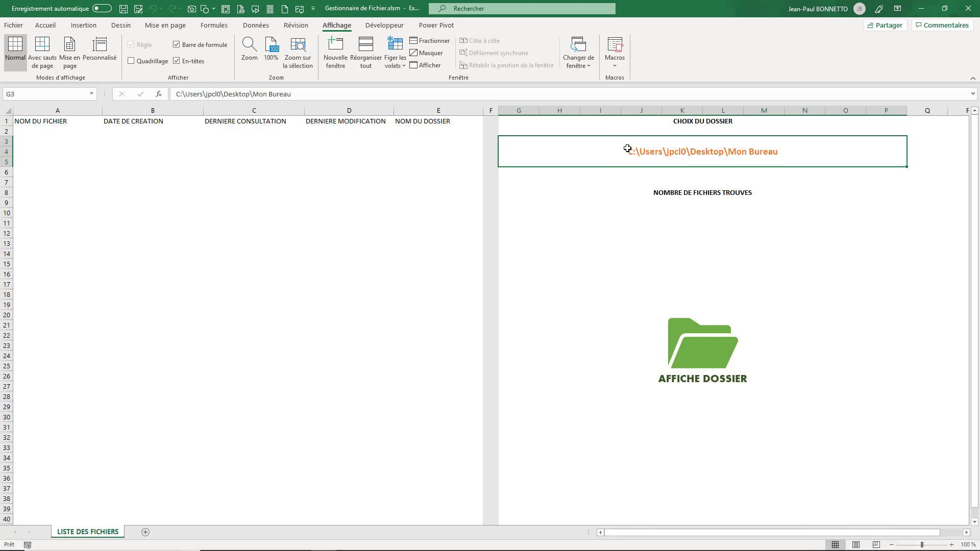
Cancel the folder browser, debug the resulting run-time error 5, reset the macro and relaunch the browser.
click(698, 356)
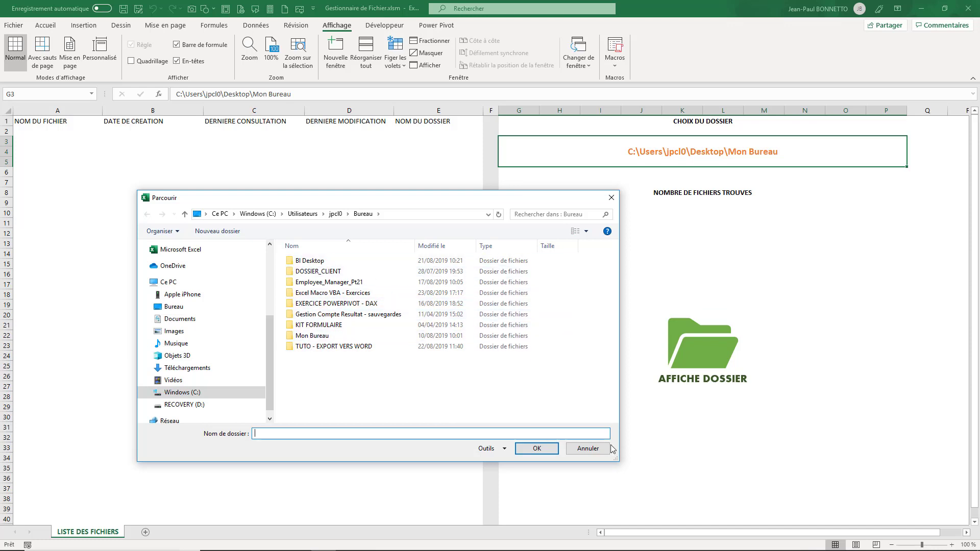
click(588, 448)
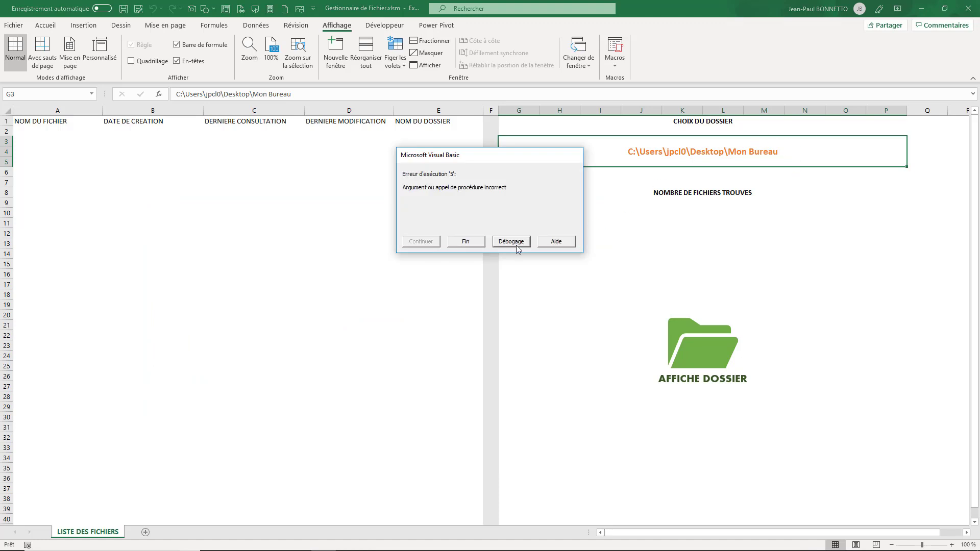
click(516, 244)
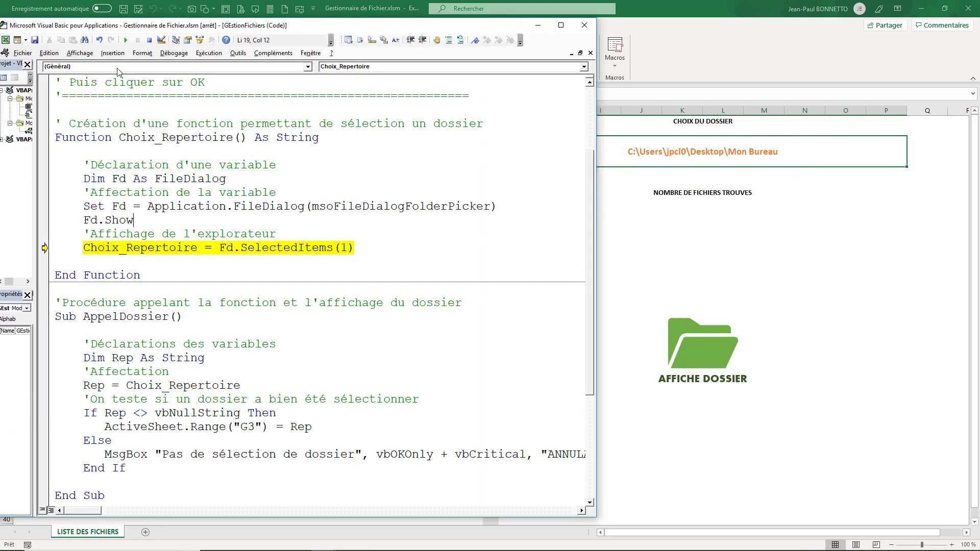
click(149, 39)
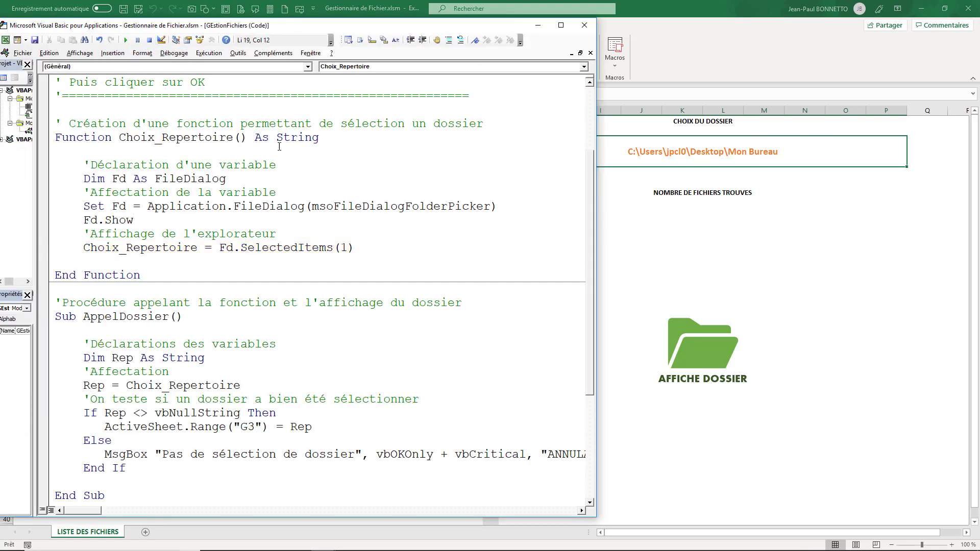
click(761, 223)
click(704, 339)
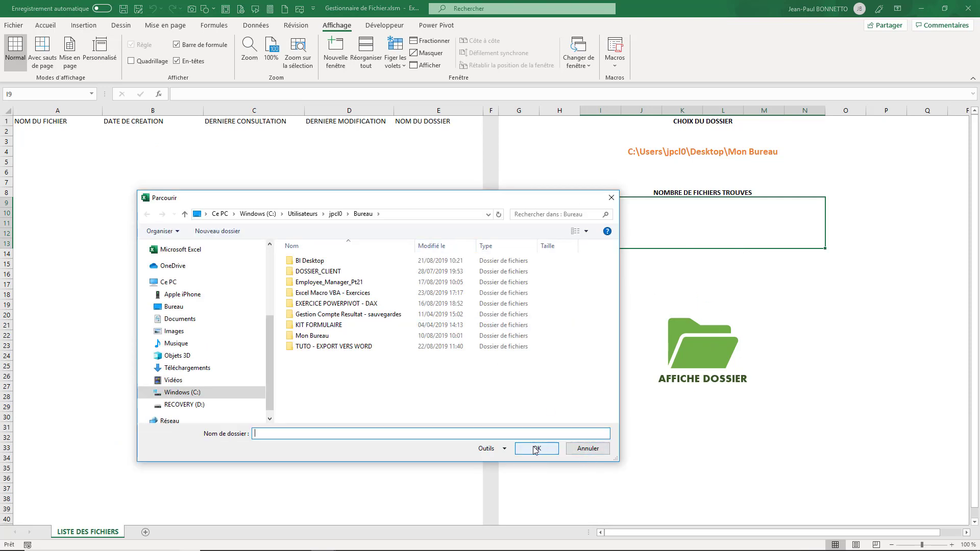
Accept the Desktop so G3 reads C:\Users\jpcl0\Desktop, then reproduce the cancel error, reset and relaunch.
click(535, 450)
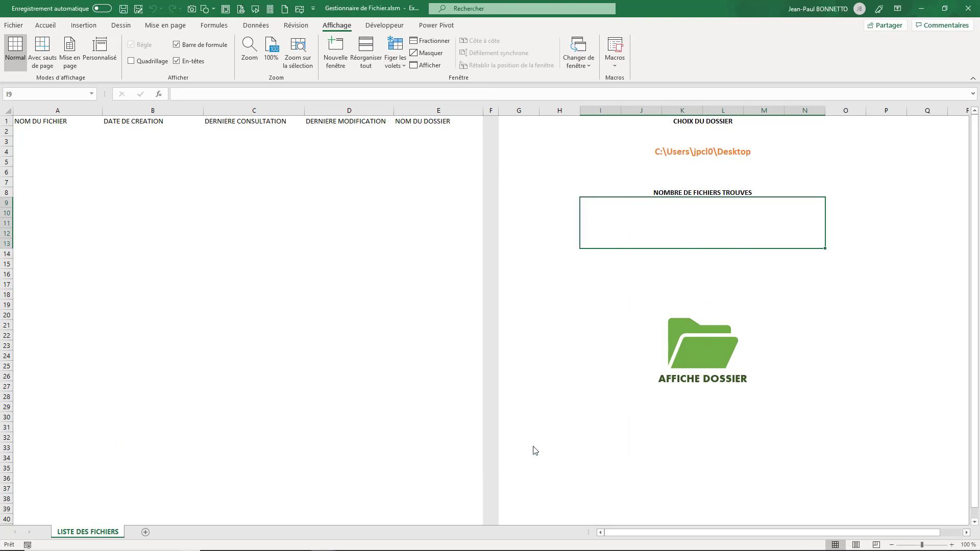
click(660, 155)
click(692, 347)
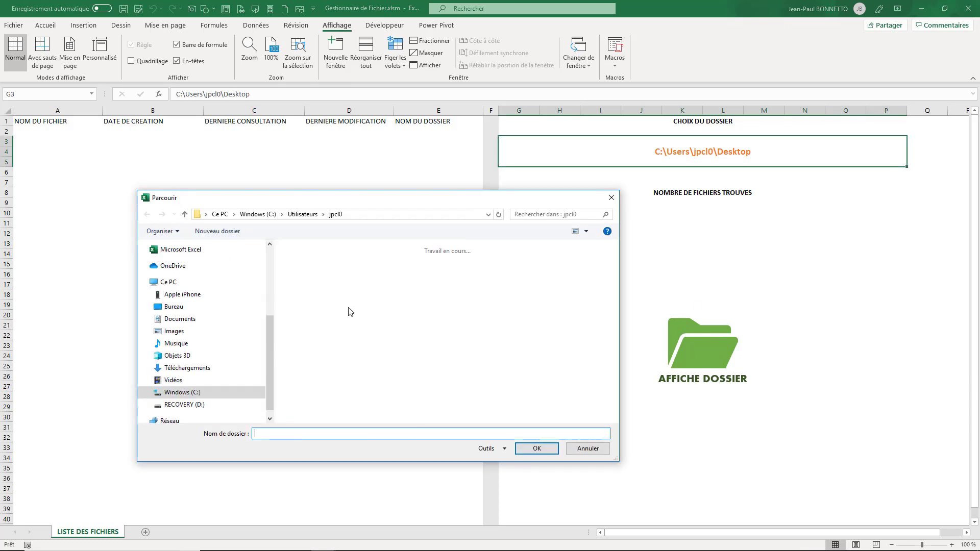
click(588, 448)
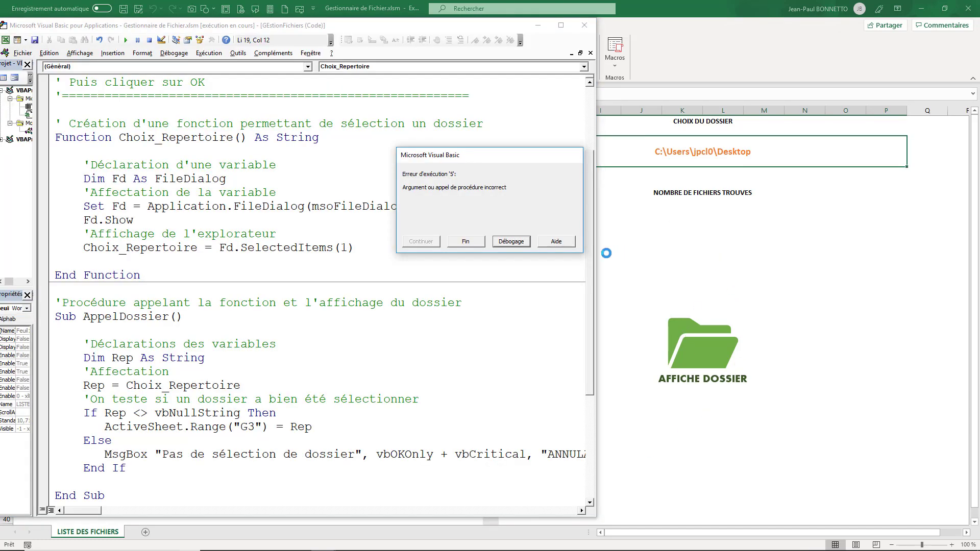
click(511, 241)
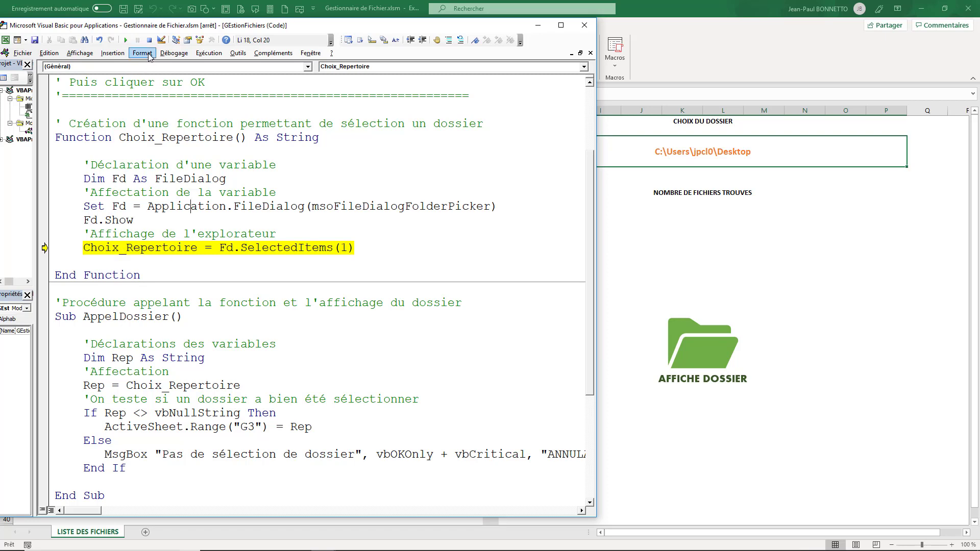
click(149, 40)
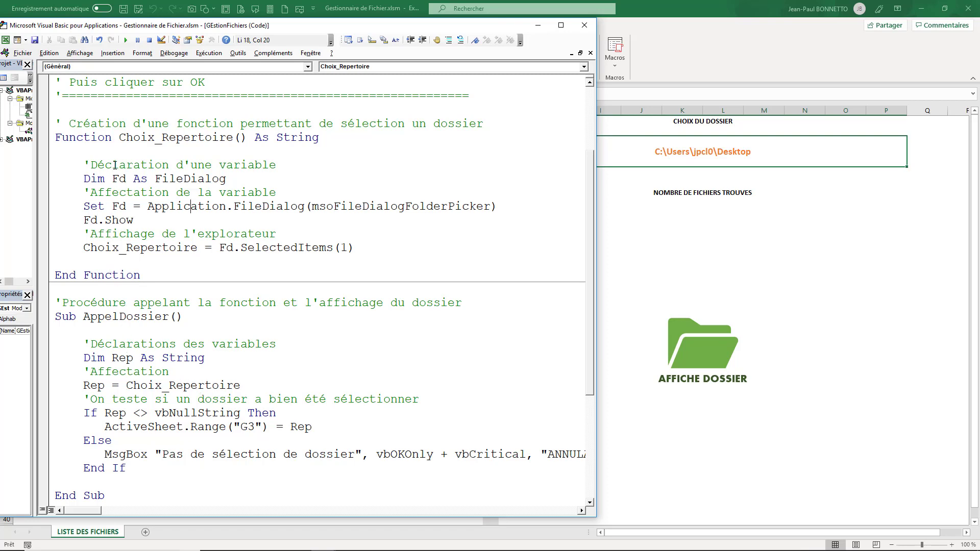
click(886, 304)
click(707, 350)
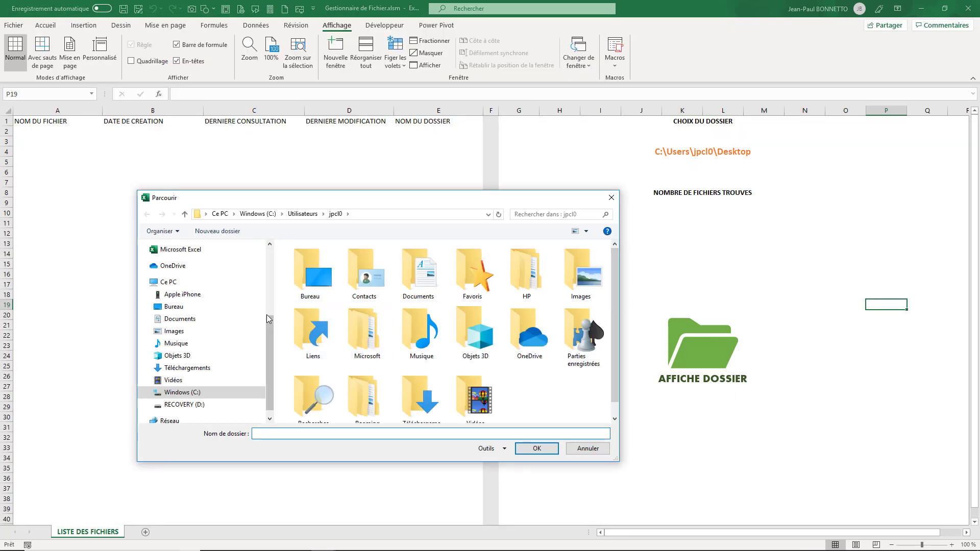
Choose the Desktop's KIT FORMULAIRE folder and check its full path in G3.
click(168, 307)
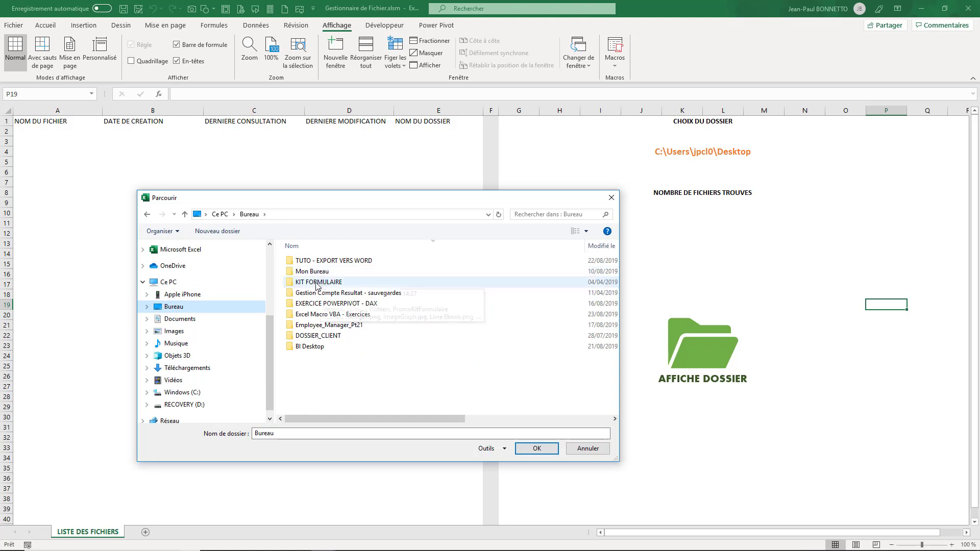
click(317, 282)
click(536, 448)
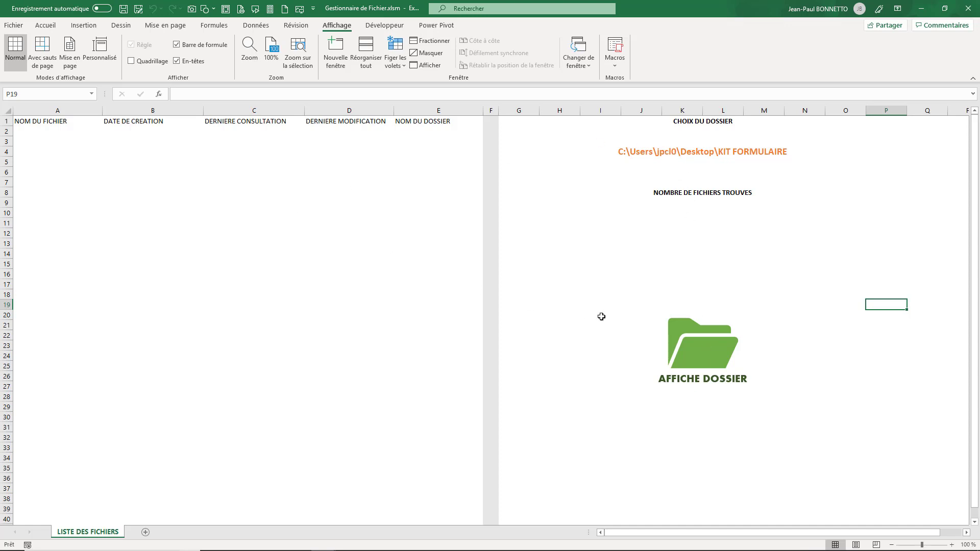
click(674, 422)
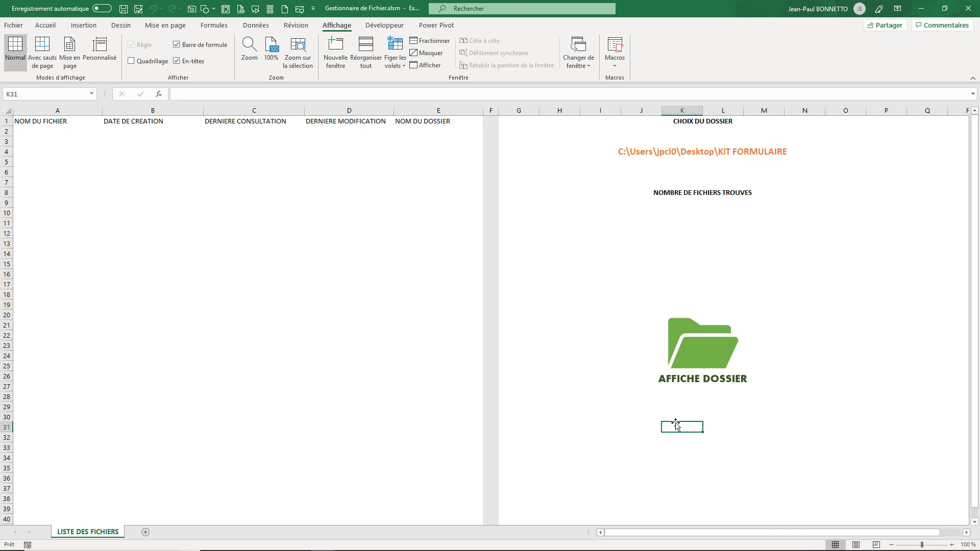
click(635, 152)
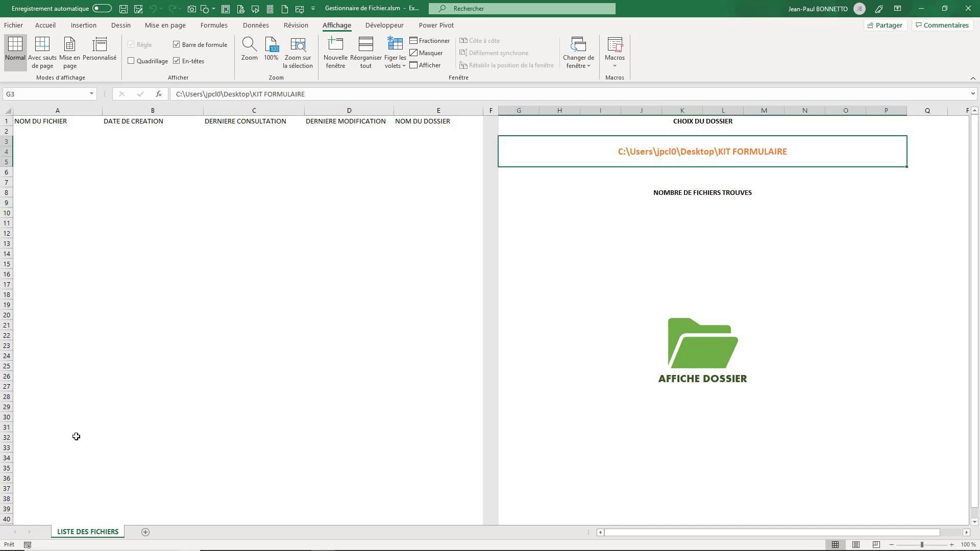
Select the empty ranges A3:E34 and J31:M38 and several empty cells around the icon.
mouse_move(39, 138)
mouse_down()
mouse_move(387, 192)
mouse_move(409, 456)
mouse_up()
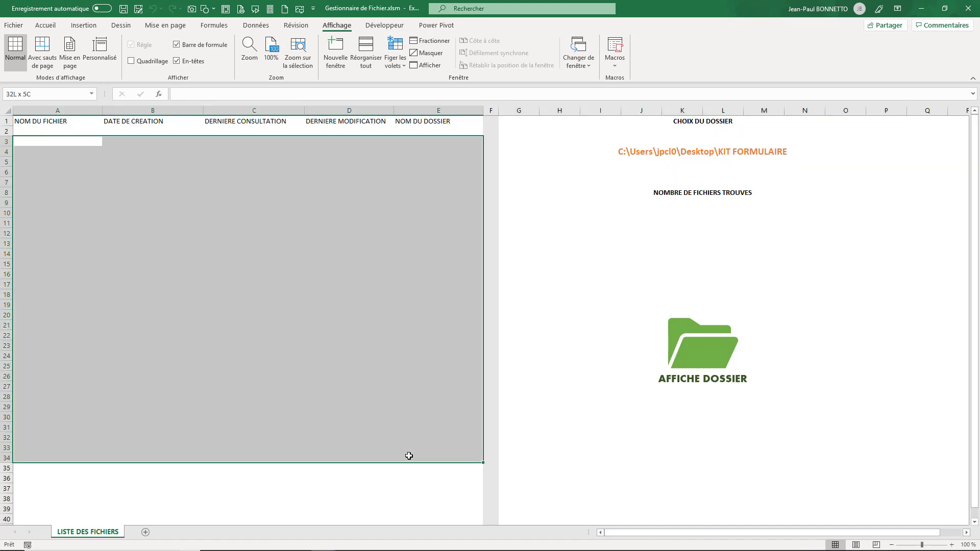
click(647, 459)
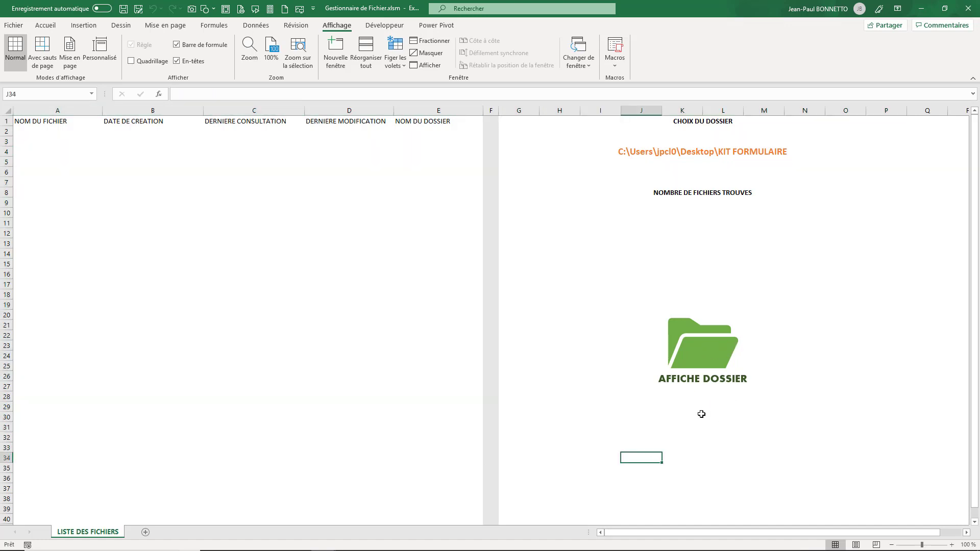
drag(646, 426, 778, 504)
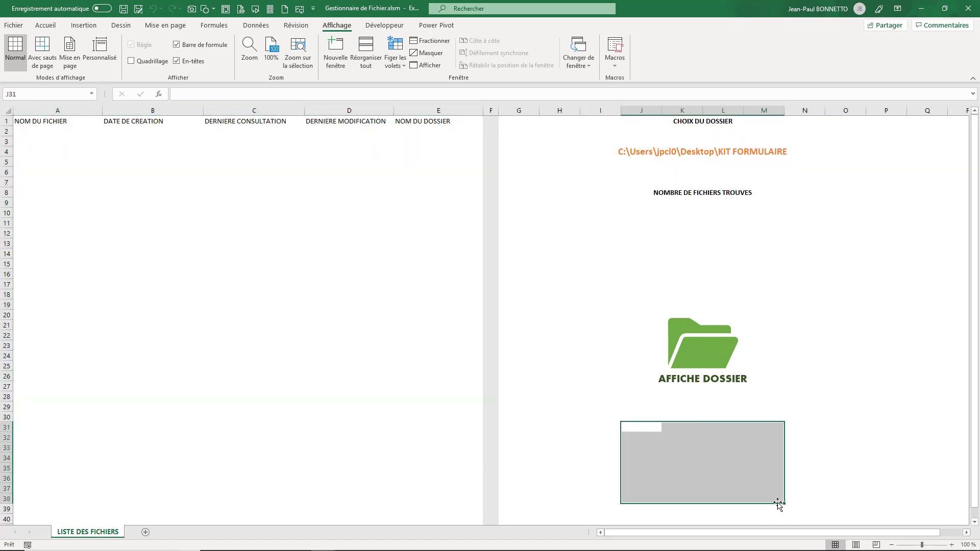
click(602, 396)
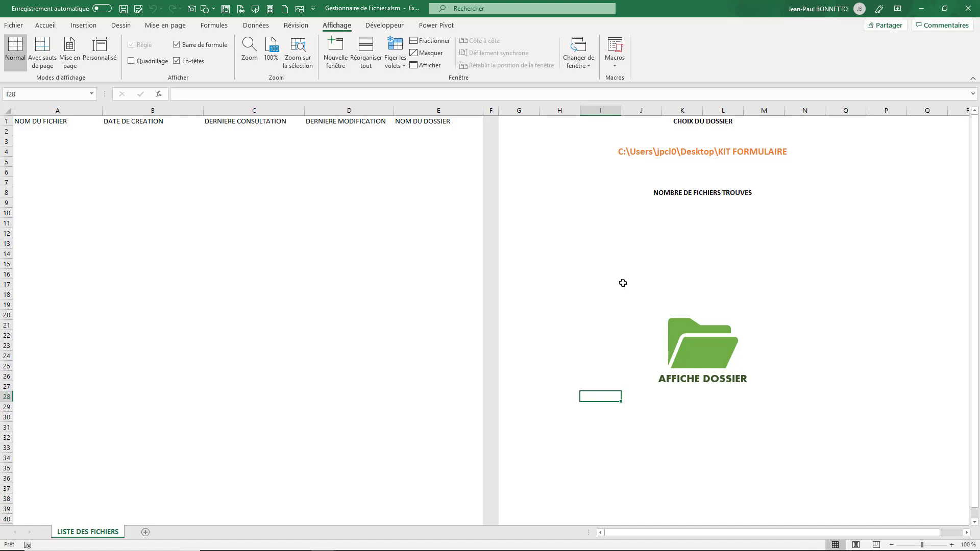
click(645, 449)
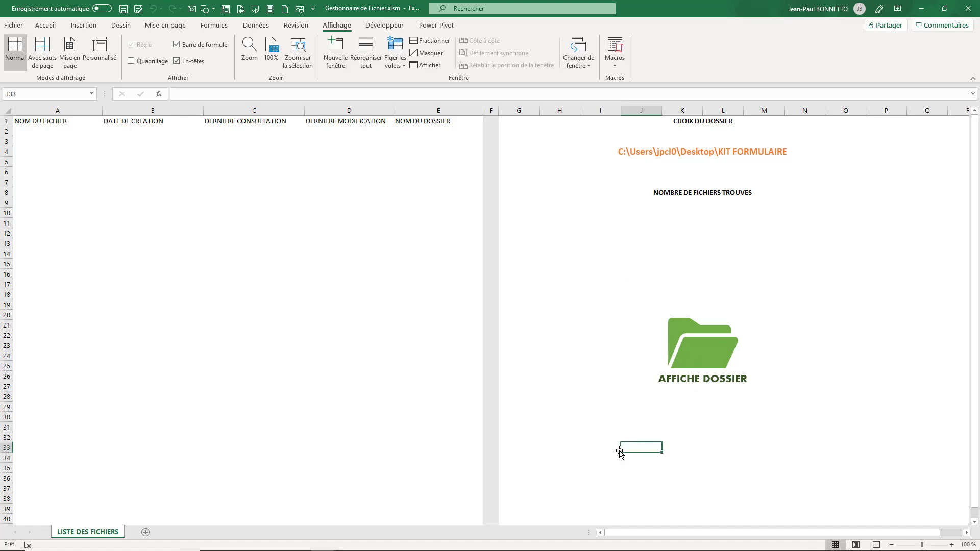
click(583, 448)
click(832, 446)
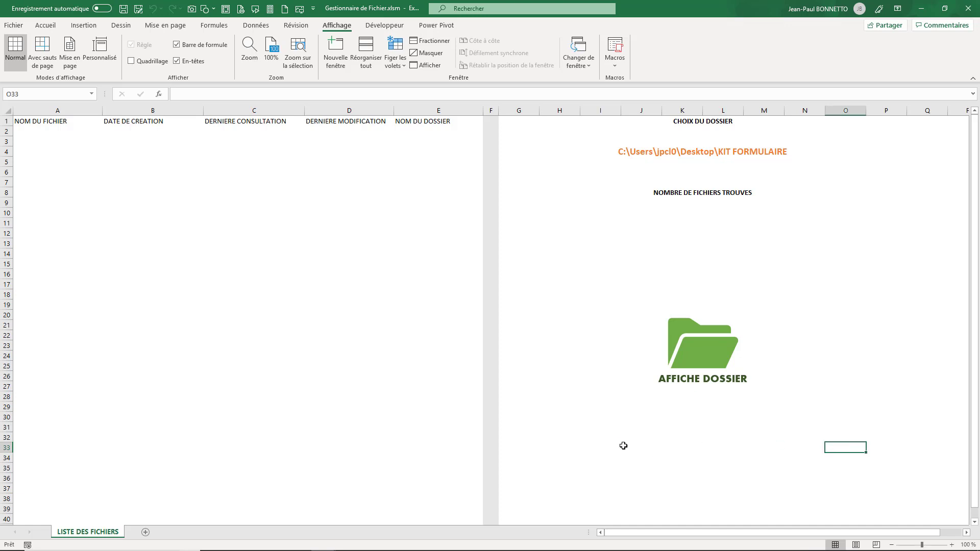
click(556, 440)
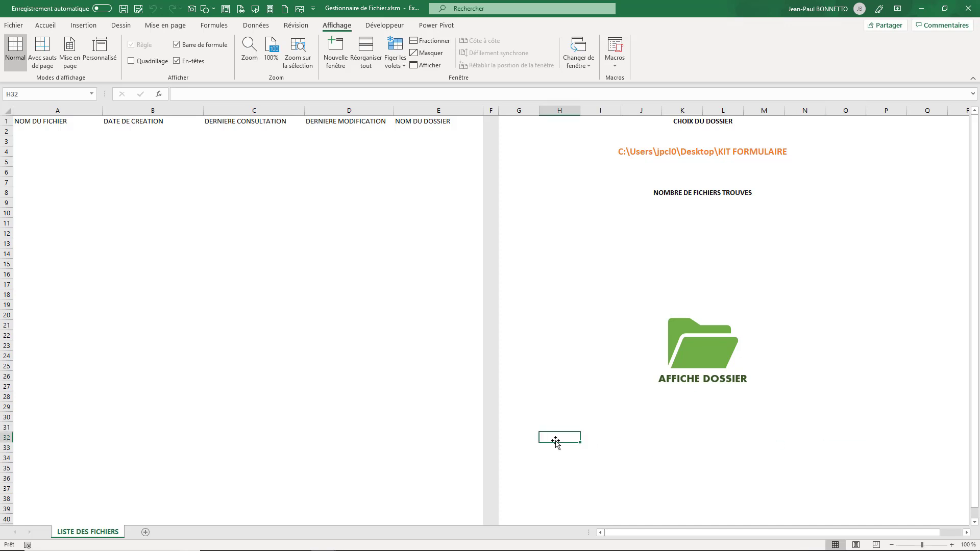